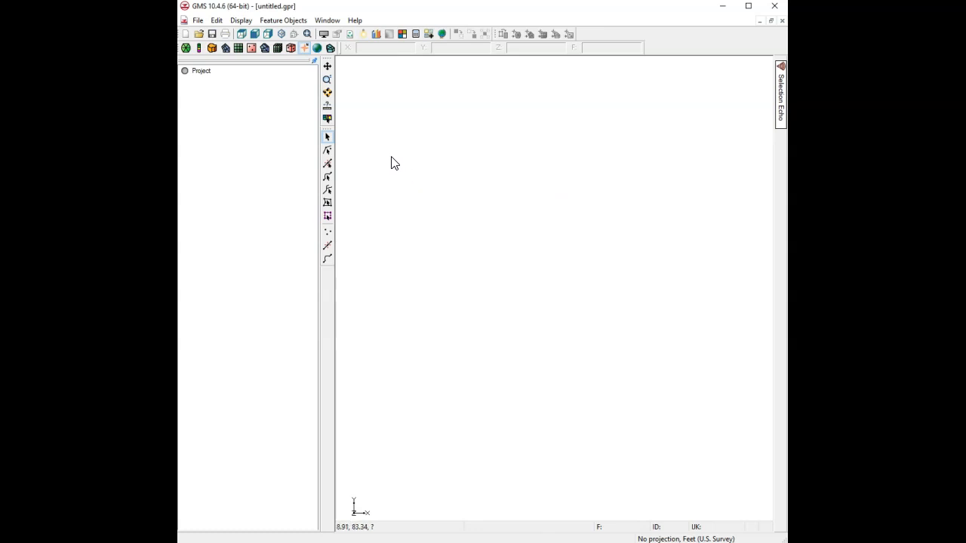
- Open the project file modfmap2.gpr from the start folder inside the modpath folder
click(200, 35)
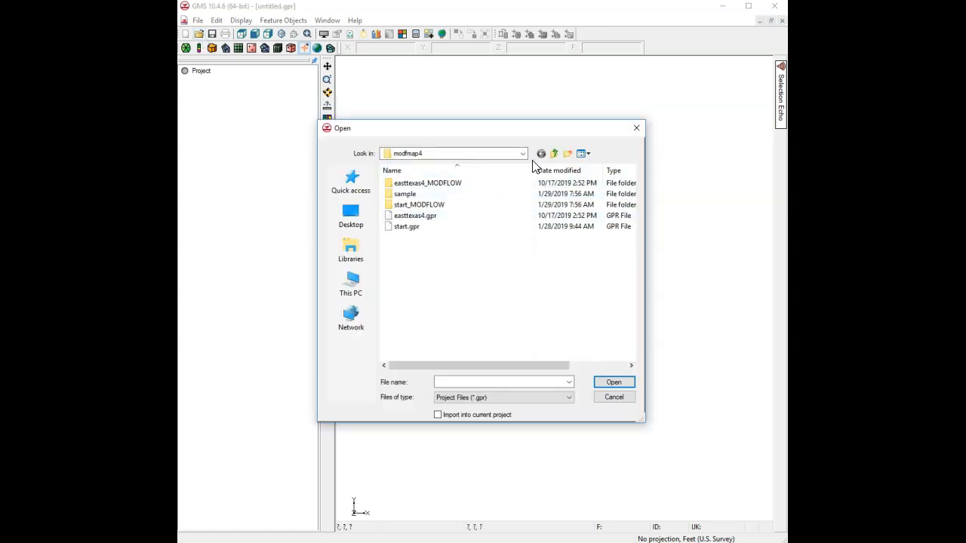
click(555, 154)
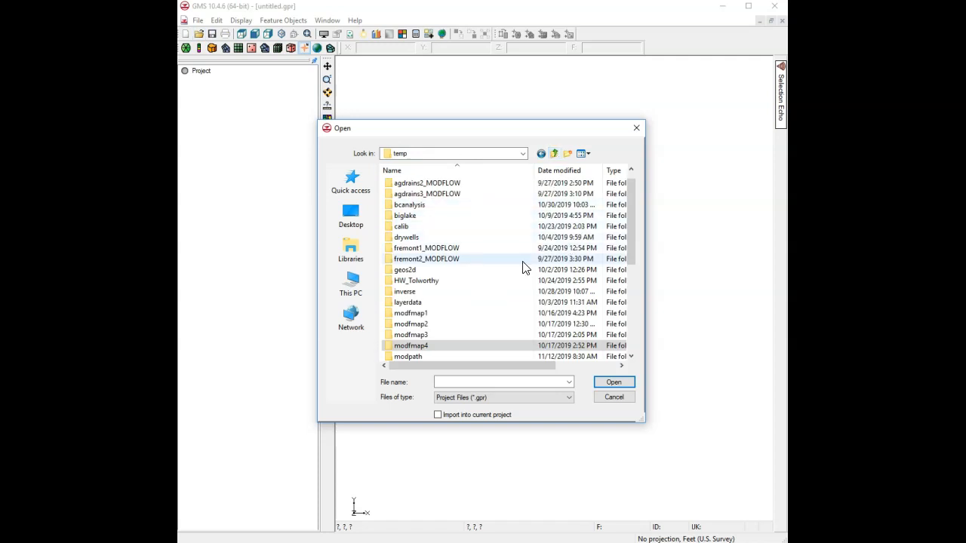
double_click(414, 356)
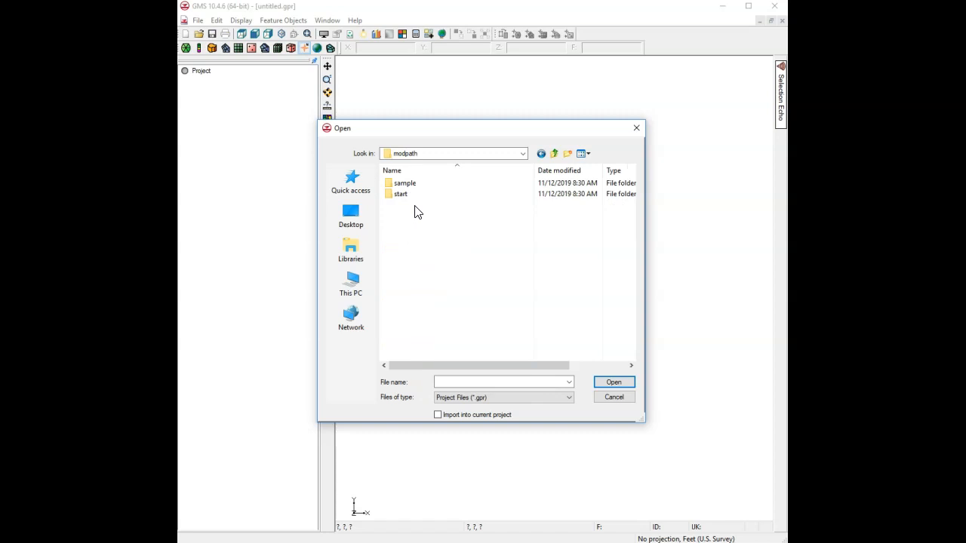
double_click(400, 196)
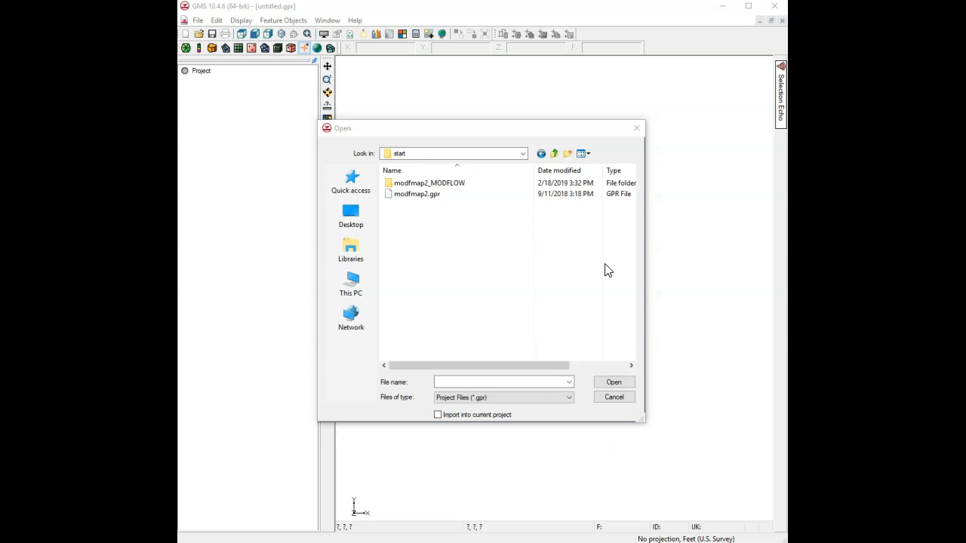
double_click(421, 194)
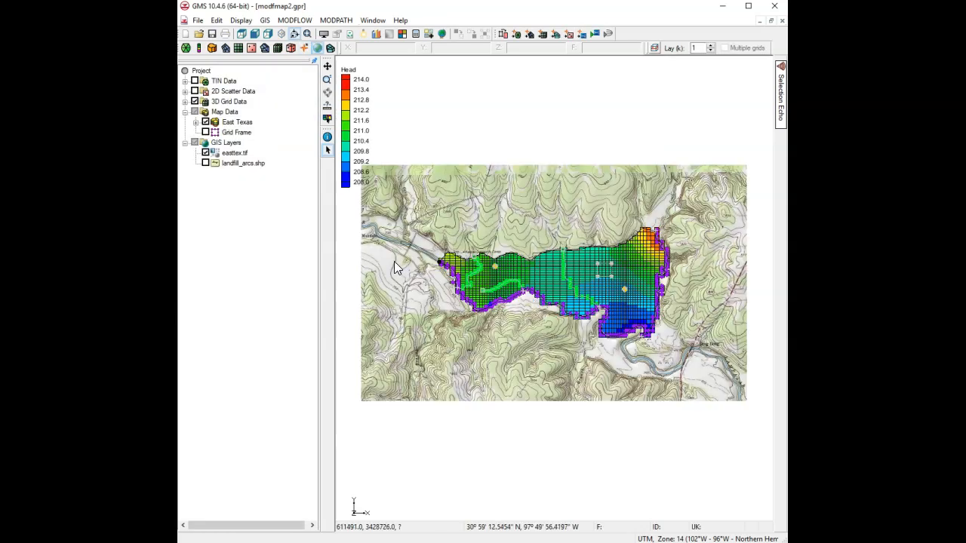
- Hide the 3D grid data on the map and expand every item of the project tree
scroll(451, 254, up, 2)
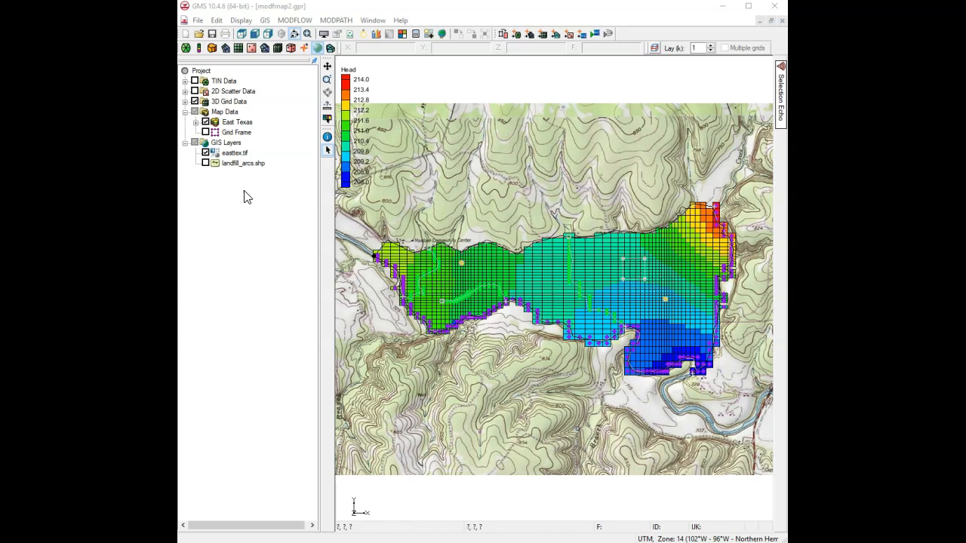
click(195, 102)
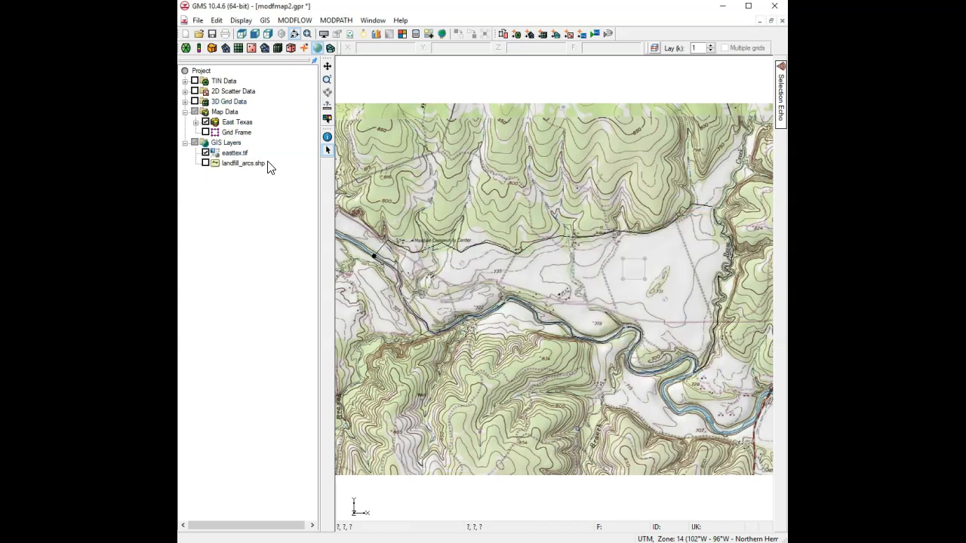
right_click(202, 72)
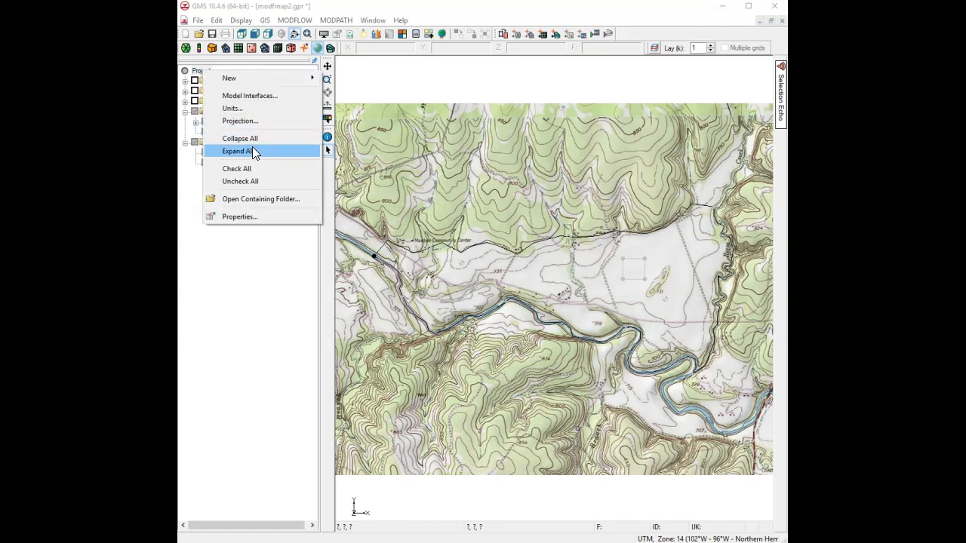
click(253, 149)
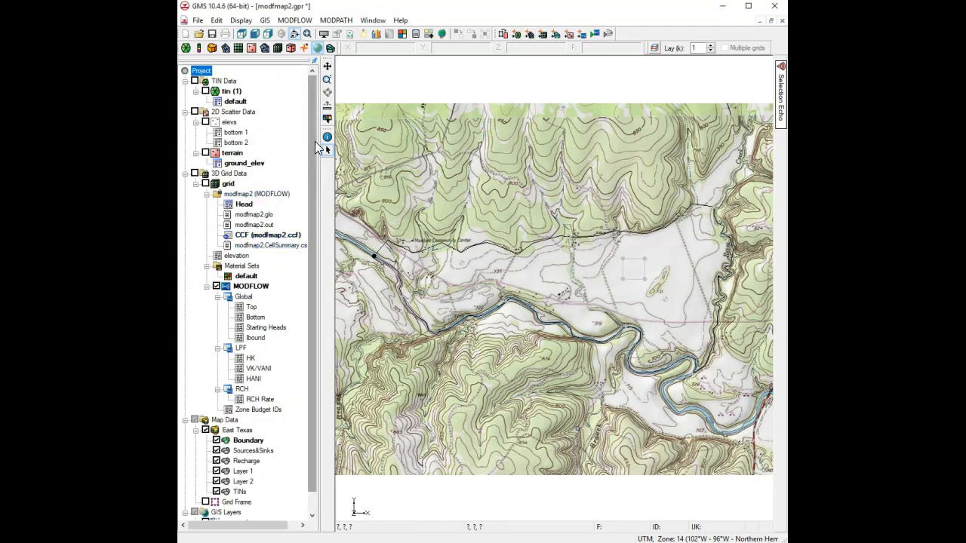
- Examine the small square polygon in the Recharge coverage and the wells in the Sources&Sinks coverage
click(248, 460)
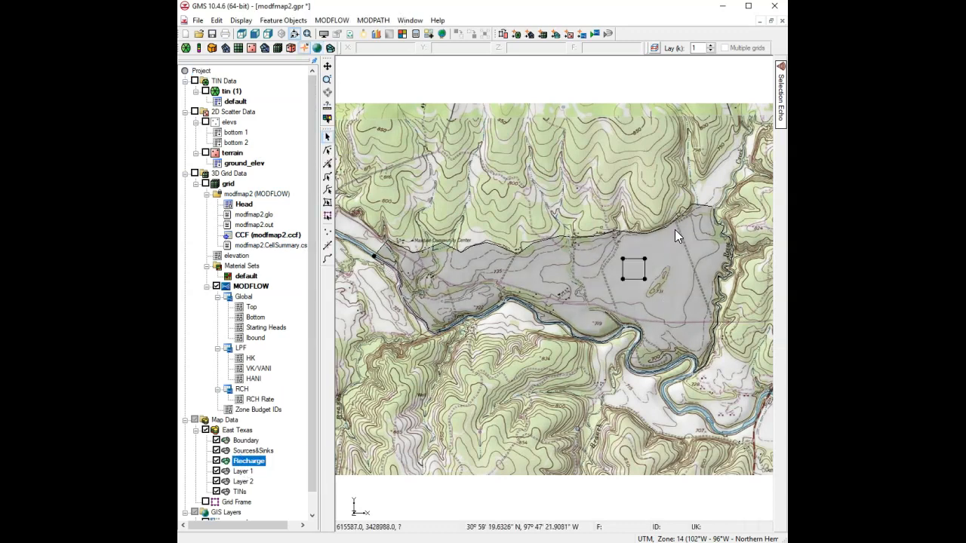
click(636, 266)
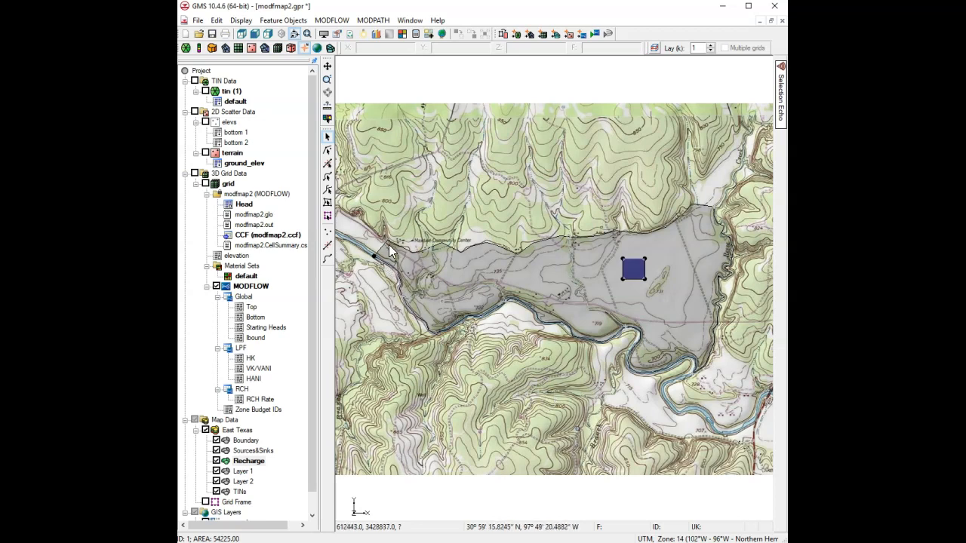
click(257, 451)
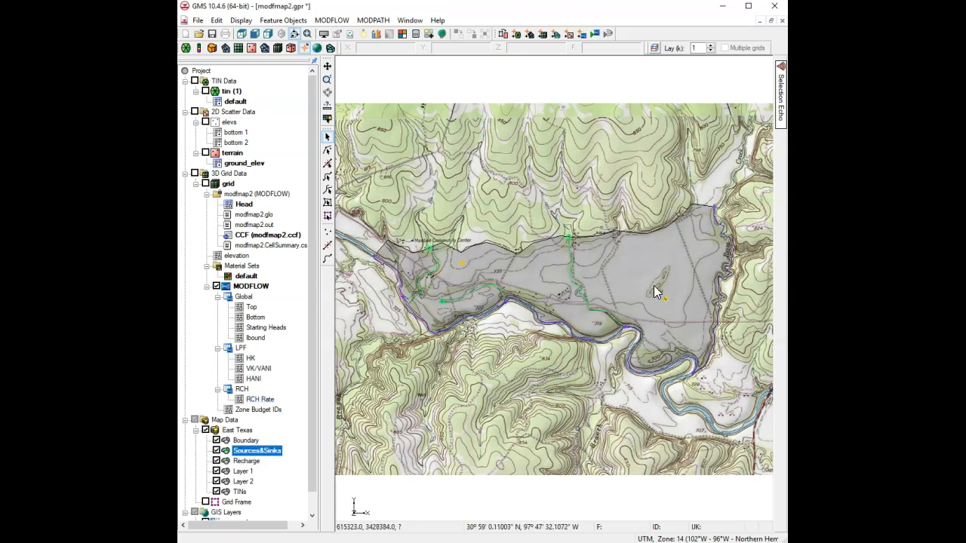
click(459, 261)
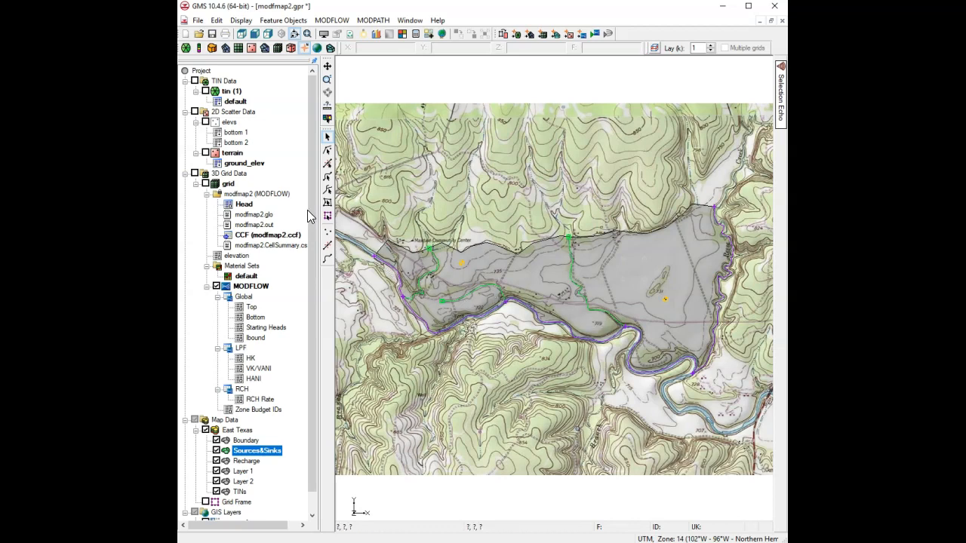
- Check in the model interfaces settings which models are enabled for the project, leaving them unchanged
click(370, 21)
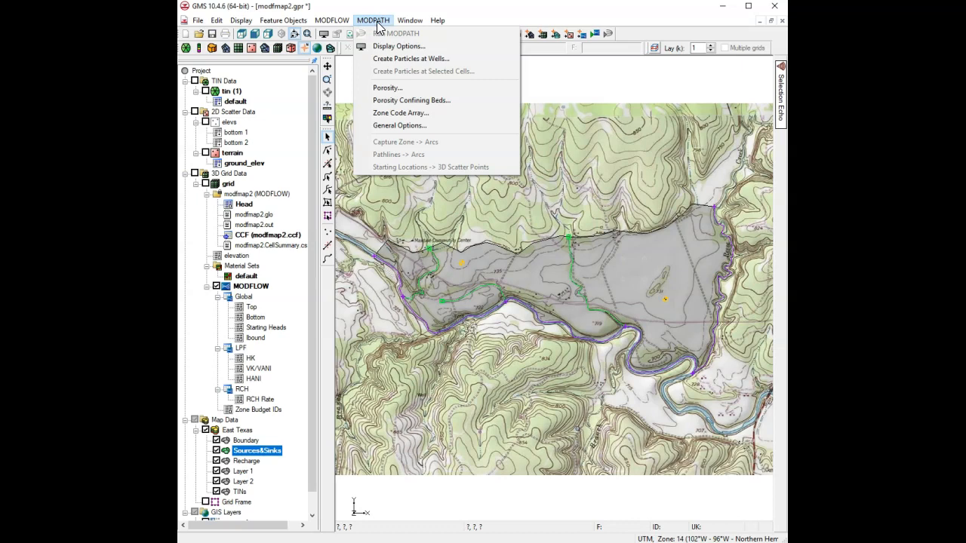
mouse_move(217, 21)
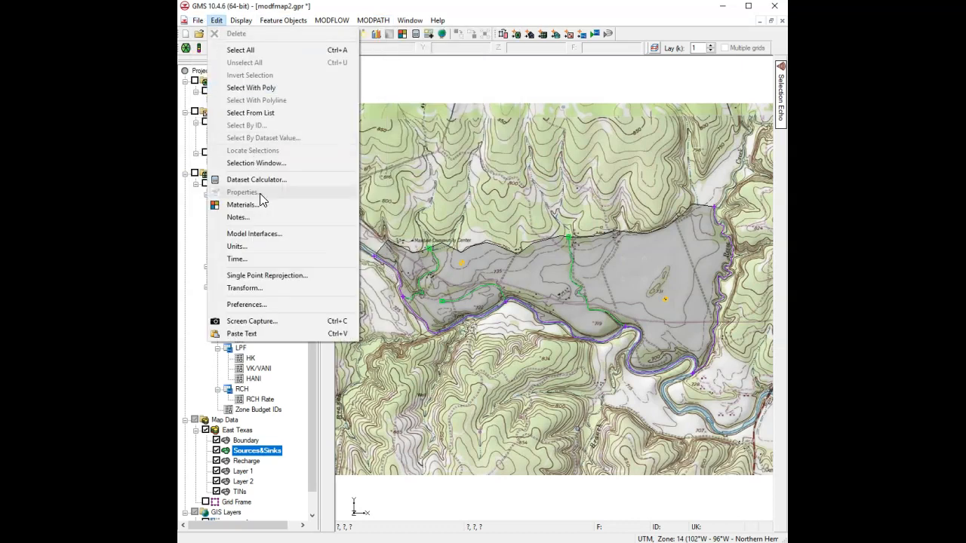
click(265, 236)
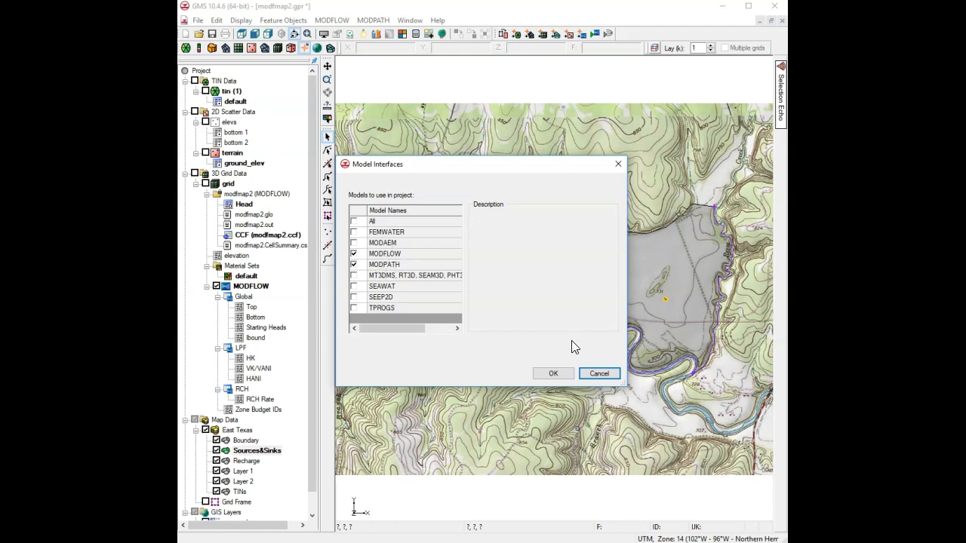
click(599, 373)
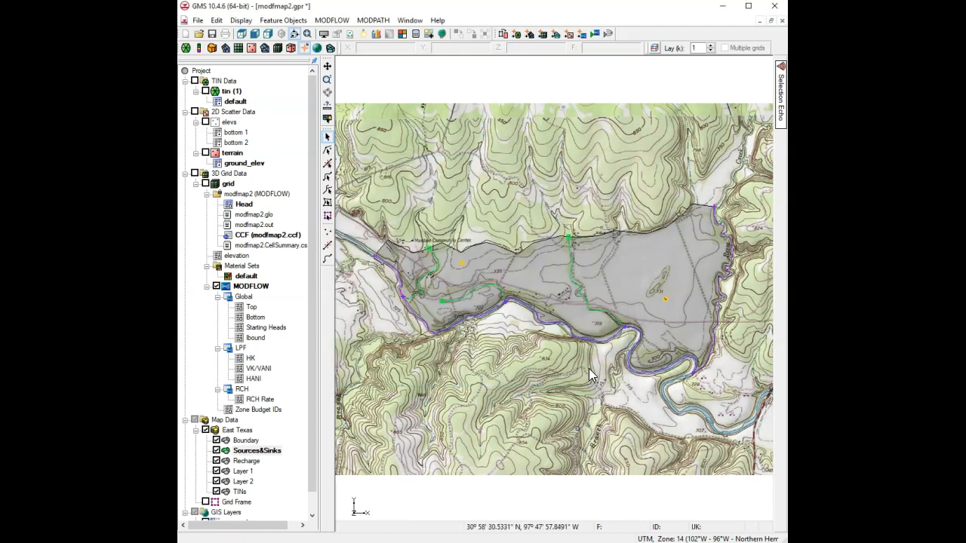
- Show the 3D grid data and review the MODPATH porosity arrays for layers 1 and 2 across the grid
click(195, 174)
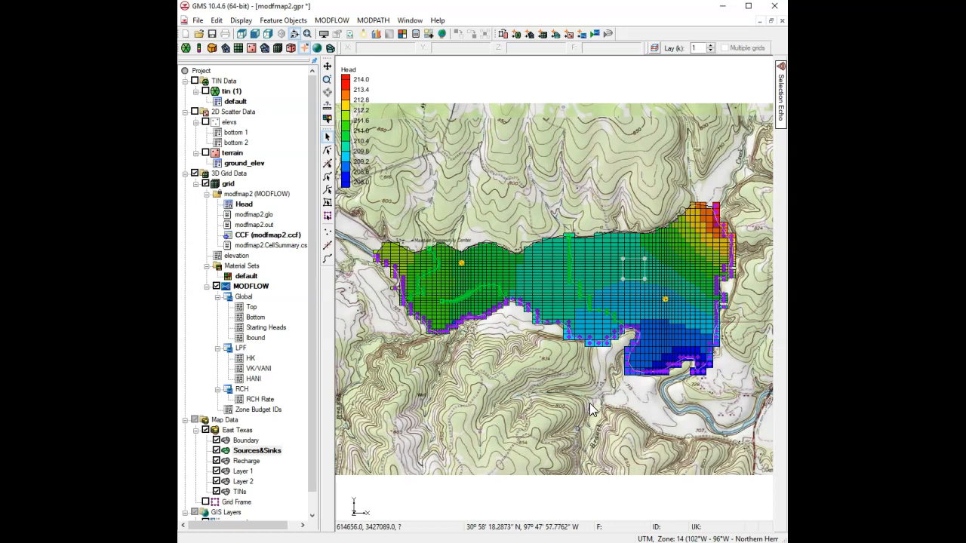
click(370, 20)
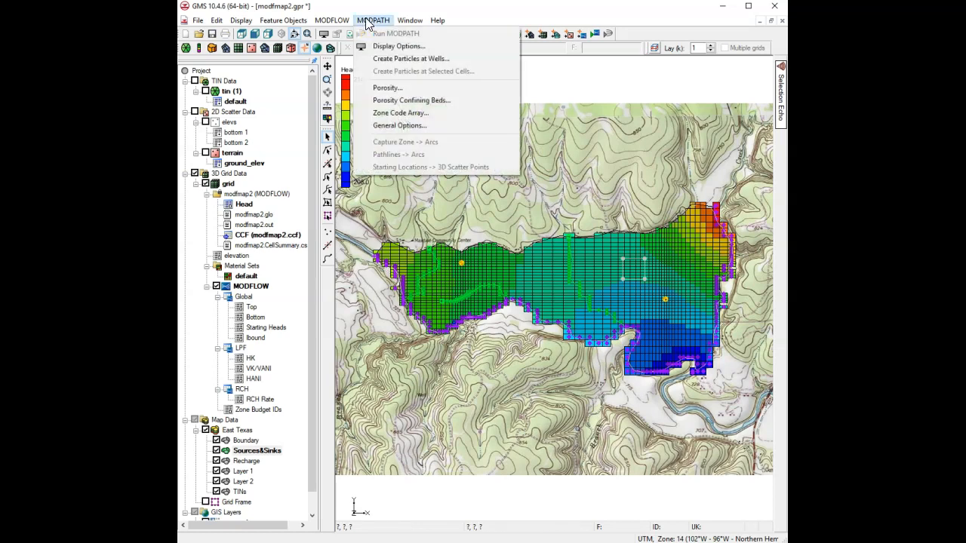
click(422, 90)
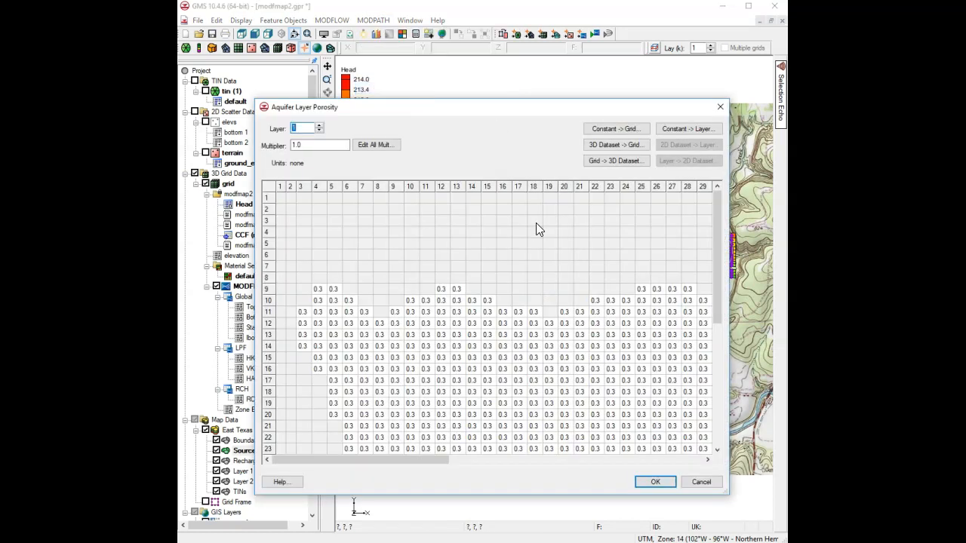
drag(714, 213, 707, 304)
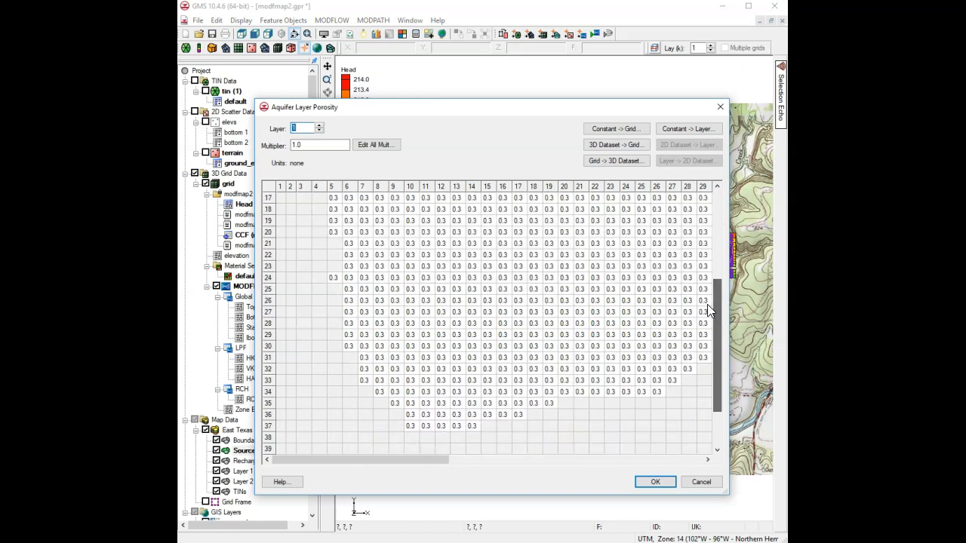
click(319, 125)
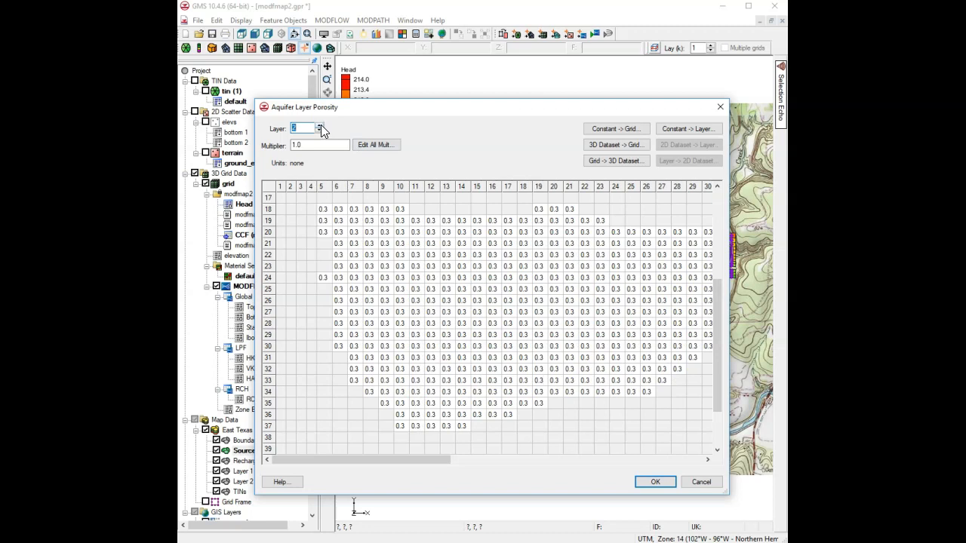
click(319, 132)
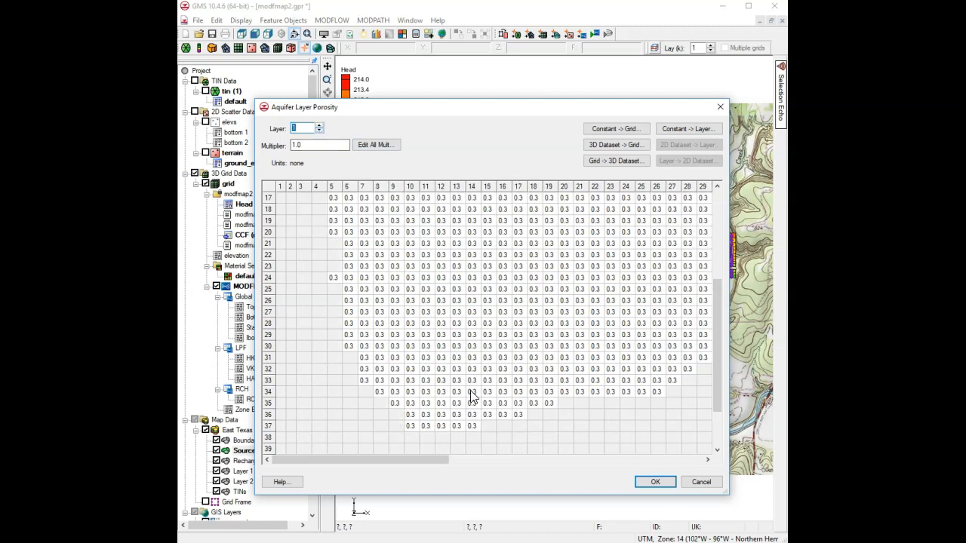
drag(416, 462, 667, 436)
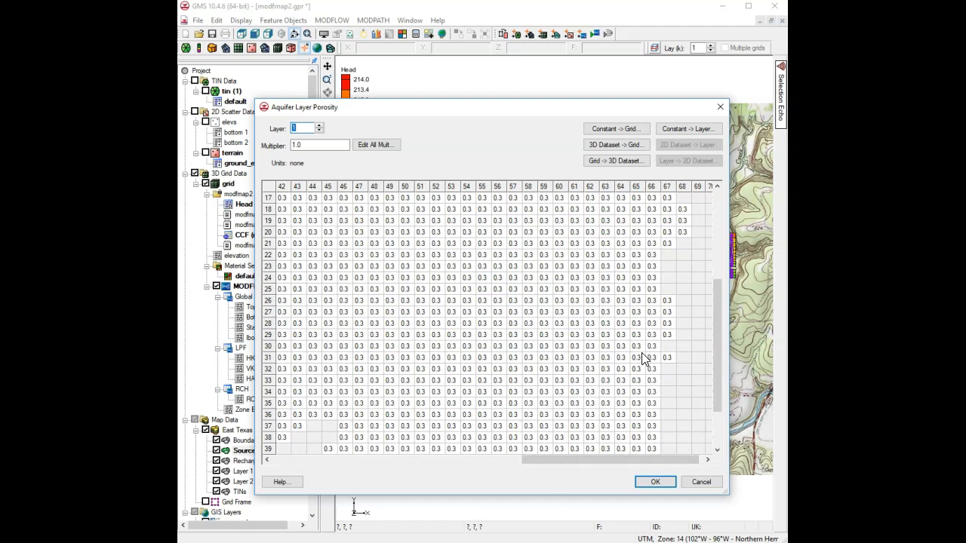
drag(722, 333, 712, 231)
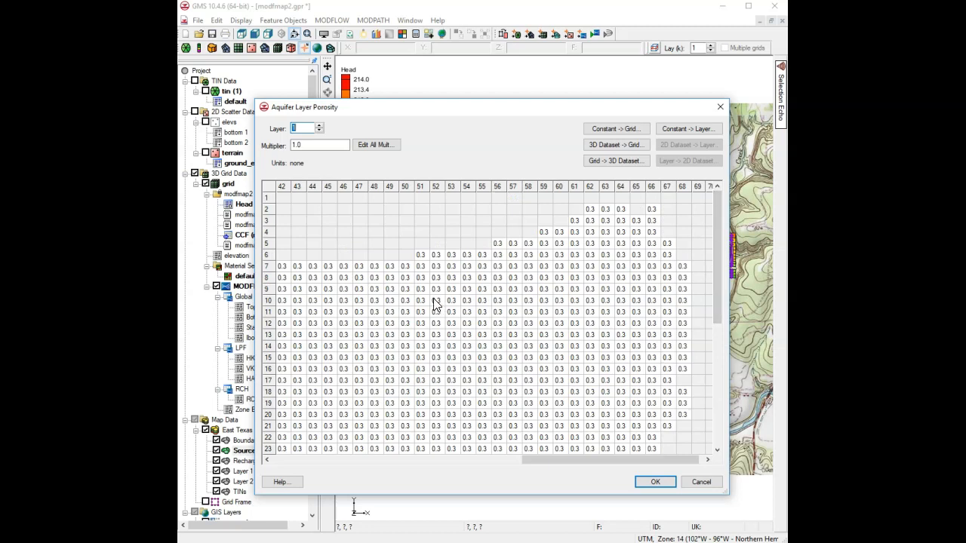
click(653, 482)
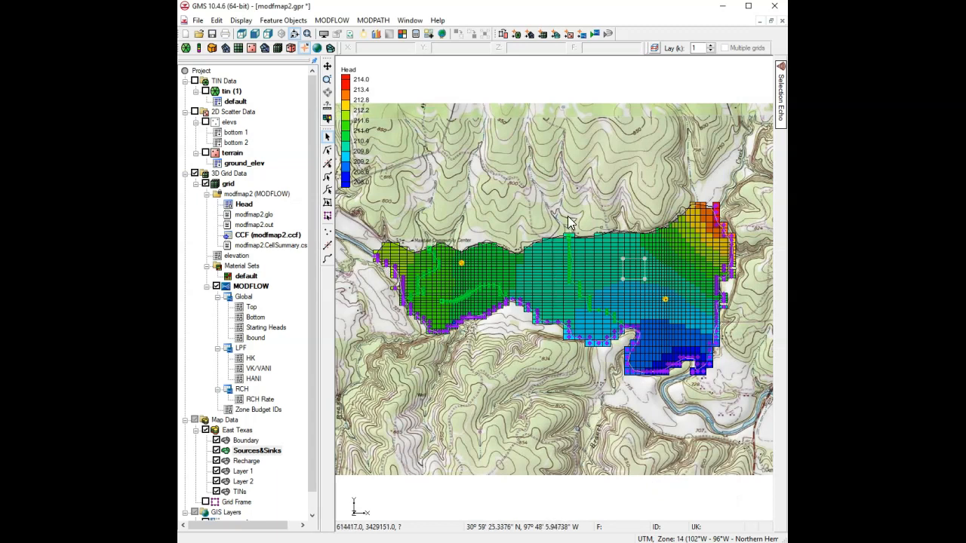
- Select a block of grid cells in the middle of the model, inspect the porosity in their MODFLOW cell properties, and clear the selection
drag(506, 225, 548, 282)
click(228, 183)
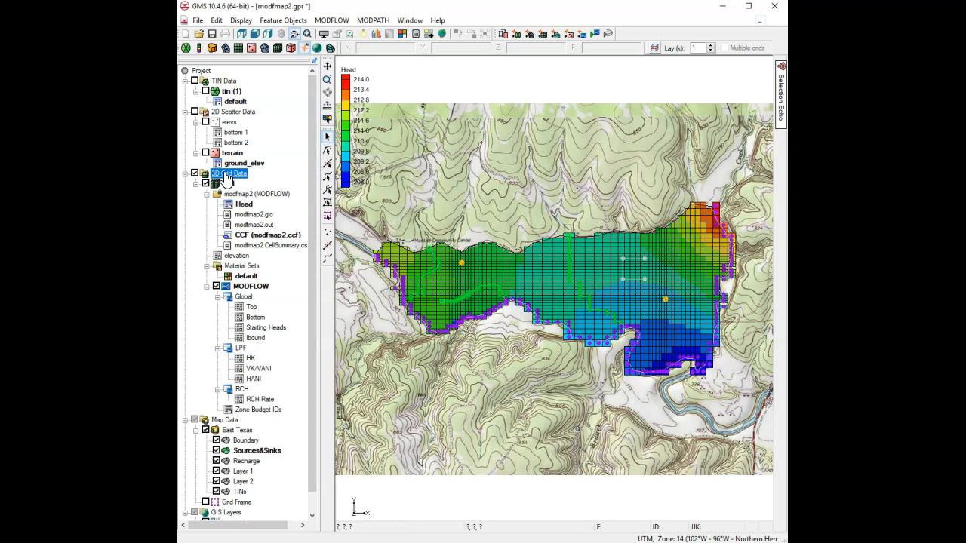
drag(576, 274, 594, 281)
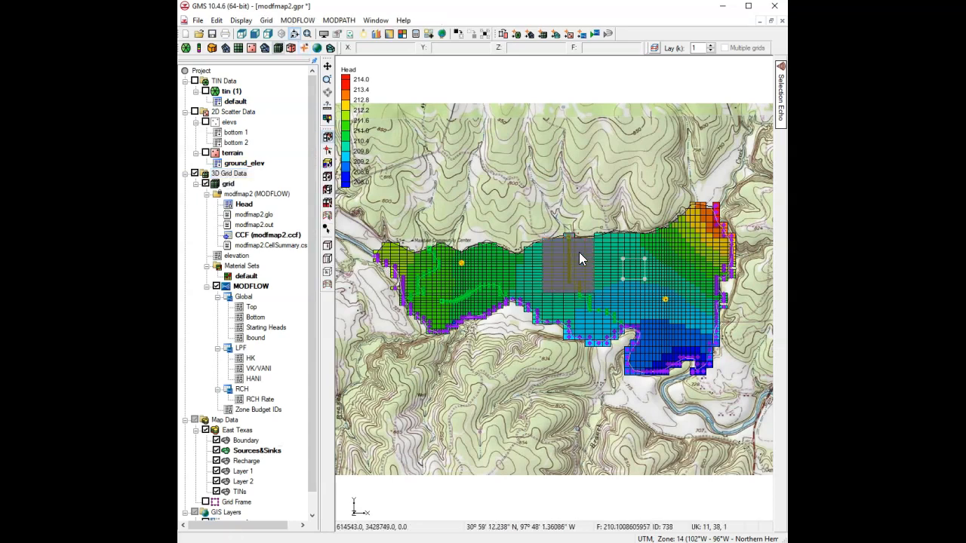
right_click(579, 252)
click(615, 410)
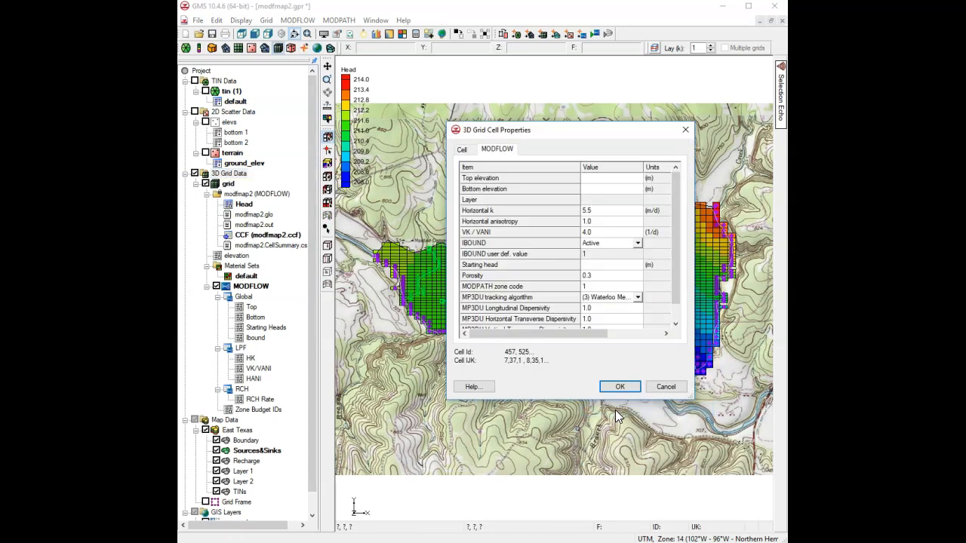
drag(676, 210, 675, 281)
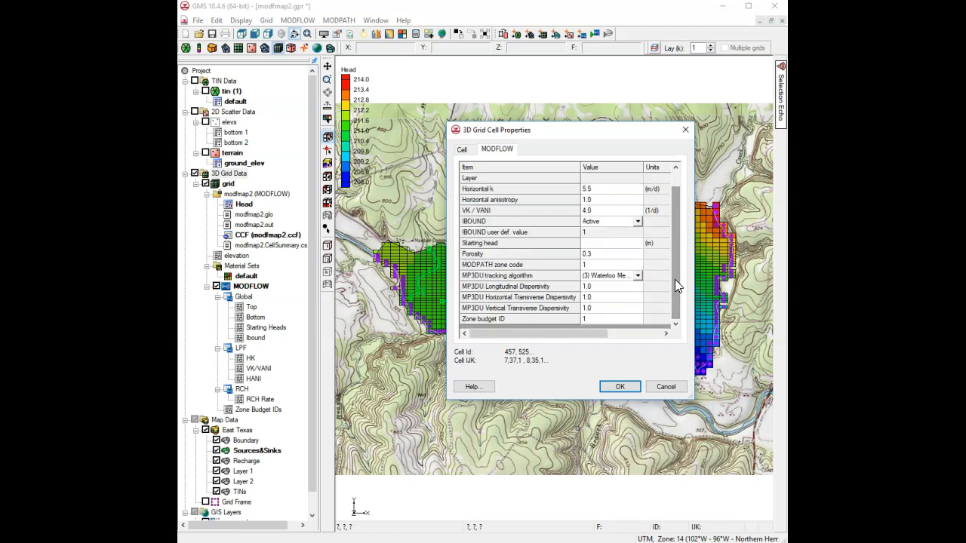
click(477, 255)
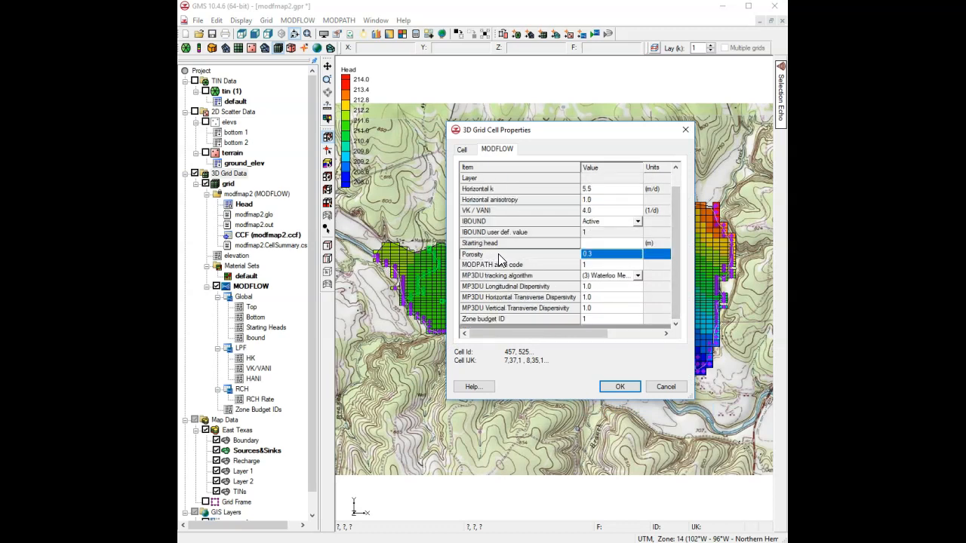
click(669, 388)
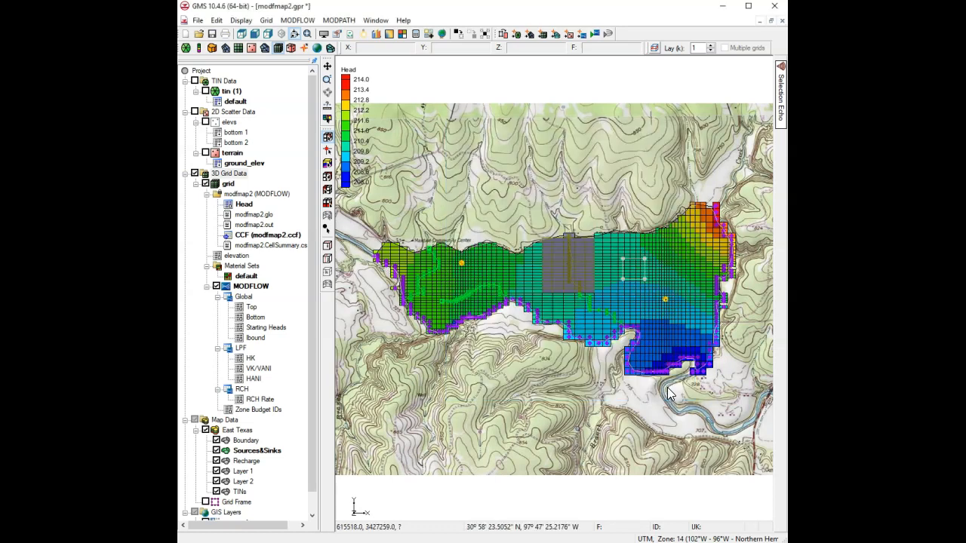
click(600, 384)
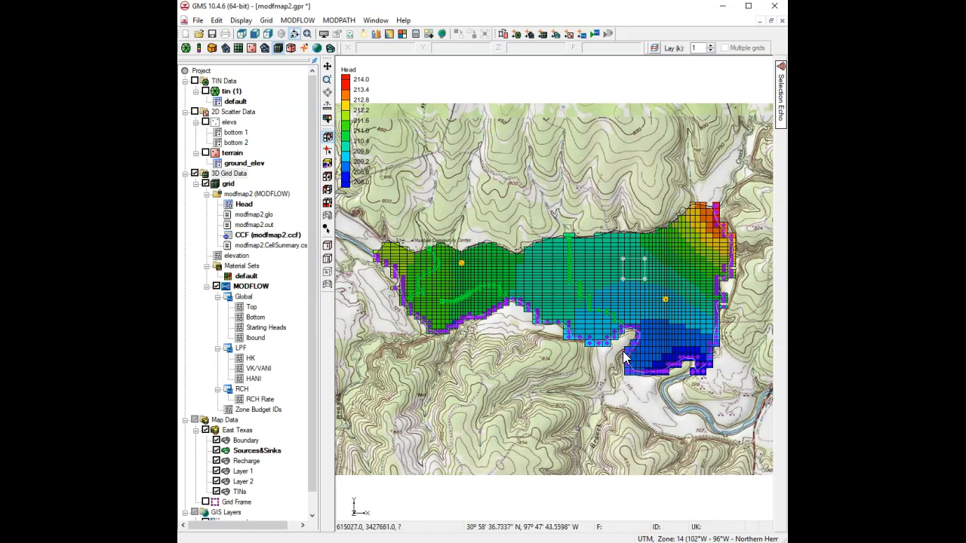
- Generate a particle set at the extraction wells with 20 particles per well
click(339, 20)
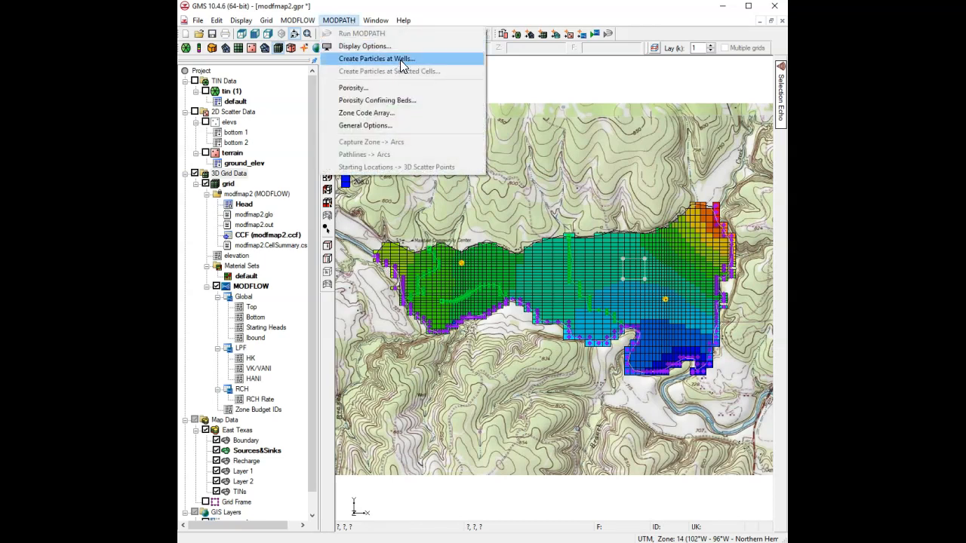
click(402, 59)
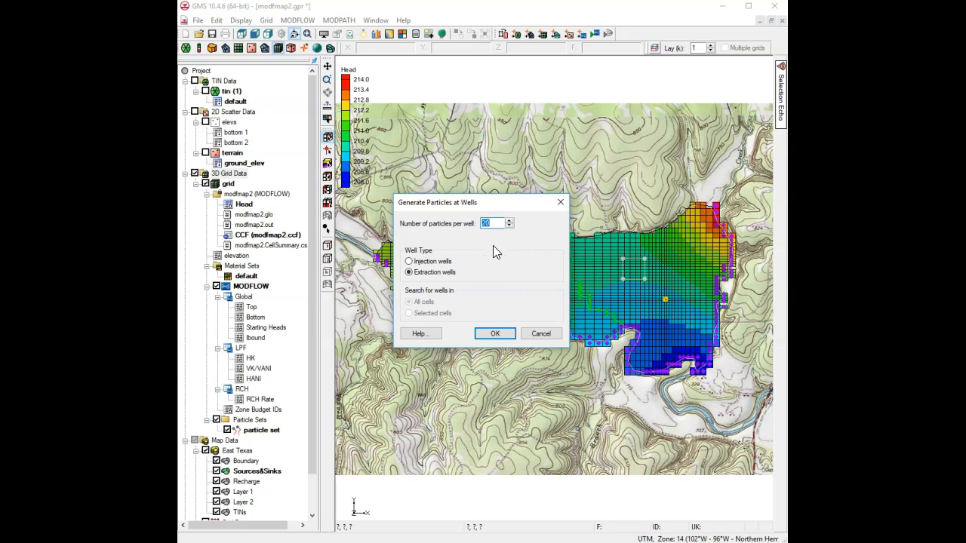
click(495, 335)
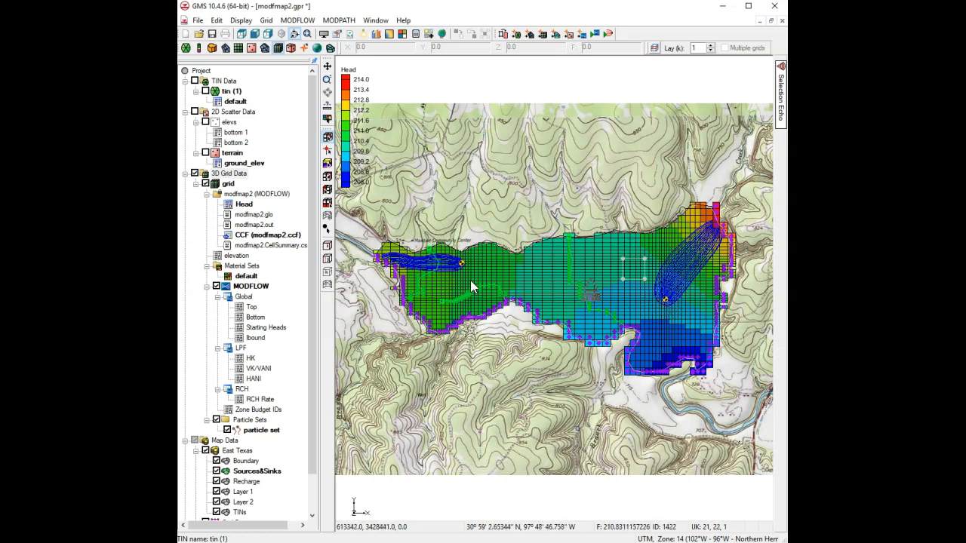
- Delete the particle starting locations at the western well
click(329, 227)
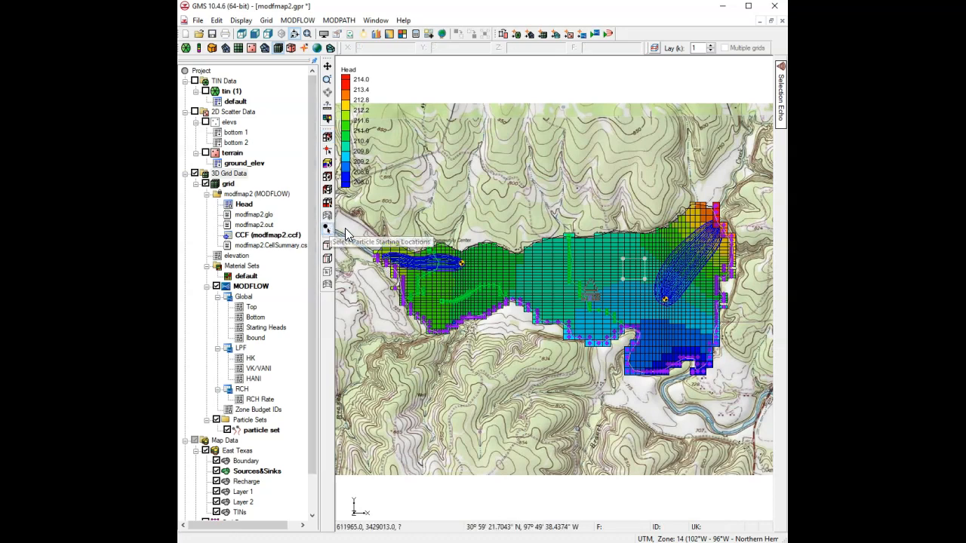
drag(445, 237, 480, 284)
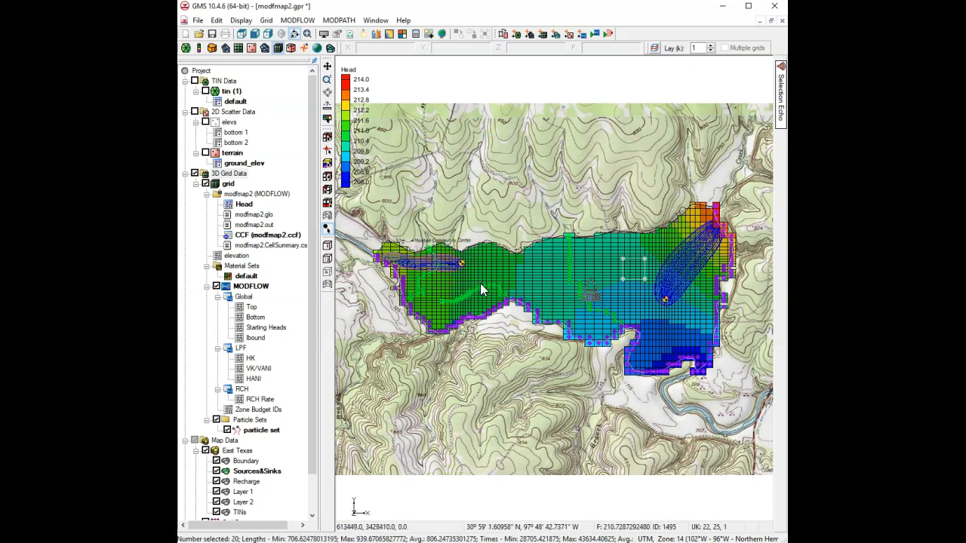
key(Delete)
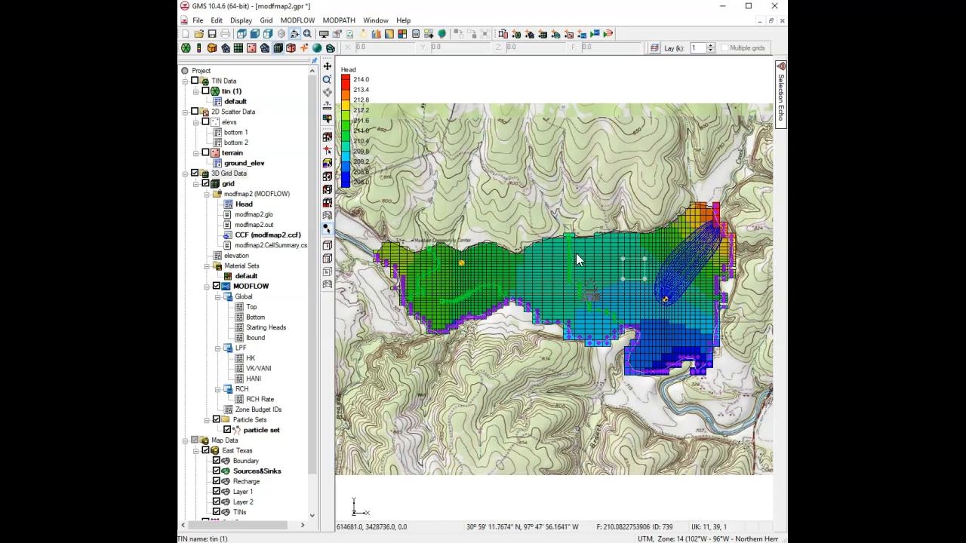
- Examine the pathlines around the eastern well up close in plan view
click(327, 79)
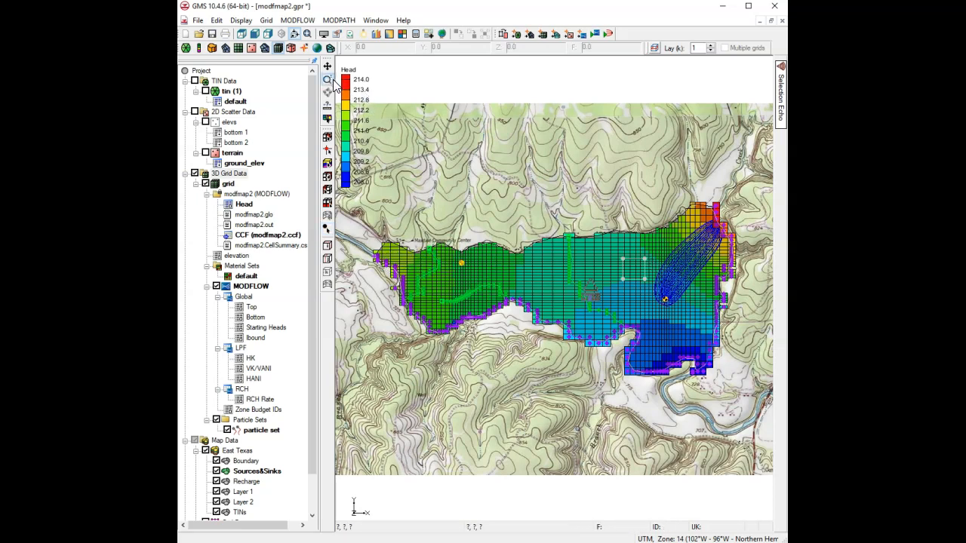
drag(589, 172, 762, 394)
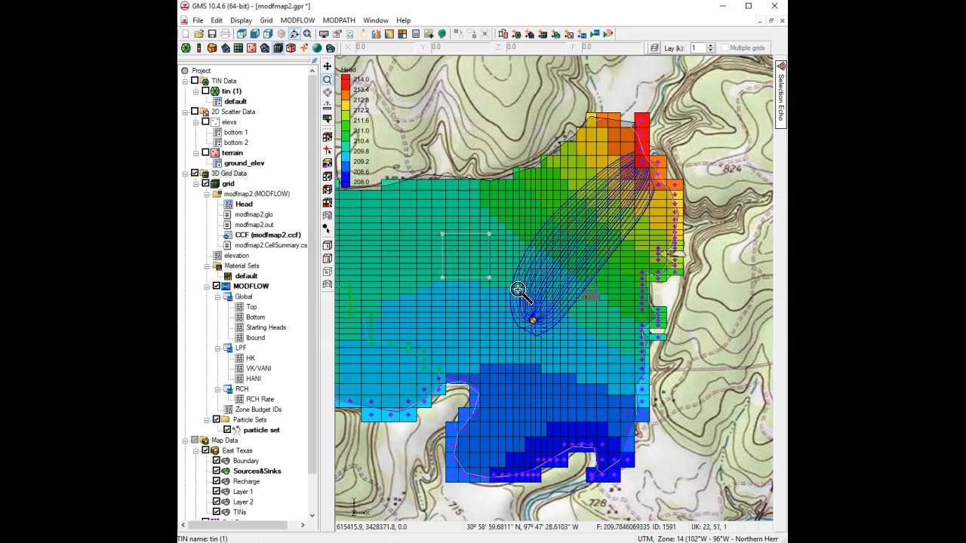
click(548, 339)
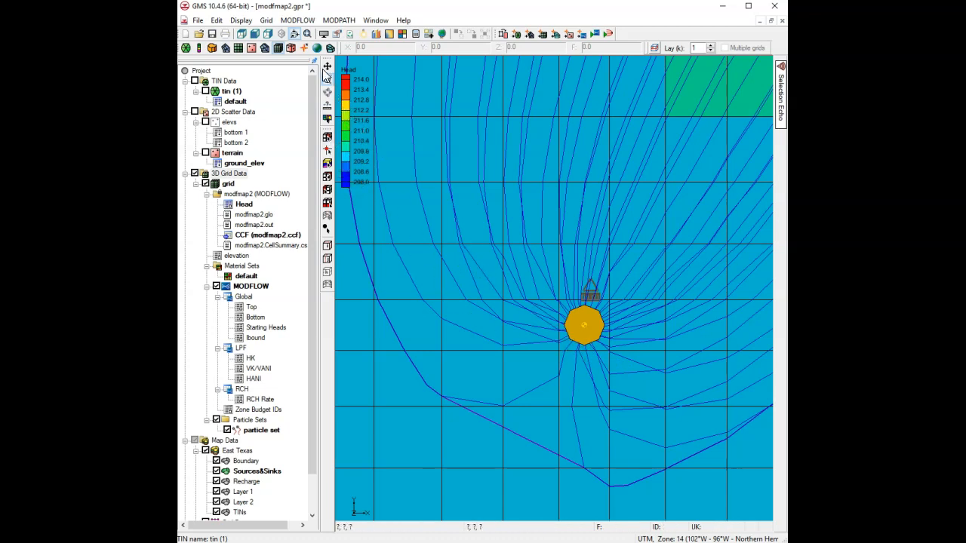
click(296, 34)
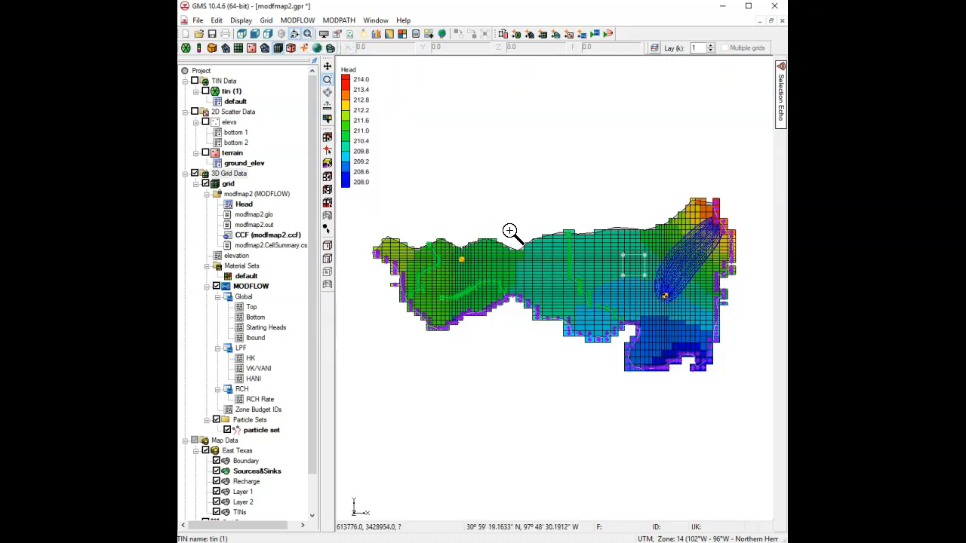
drag(582, 189, 756, 389)
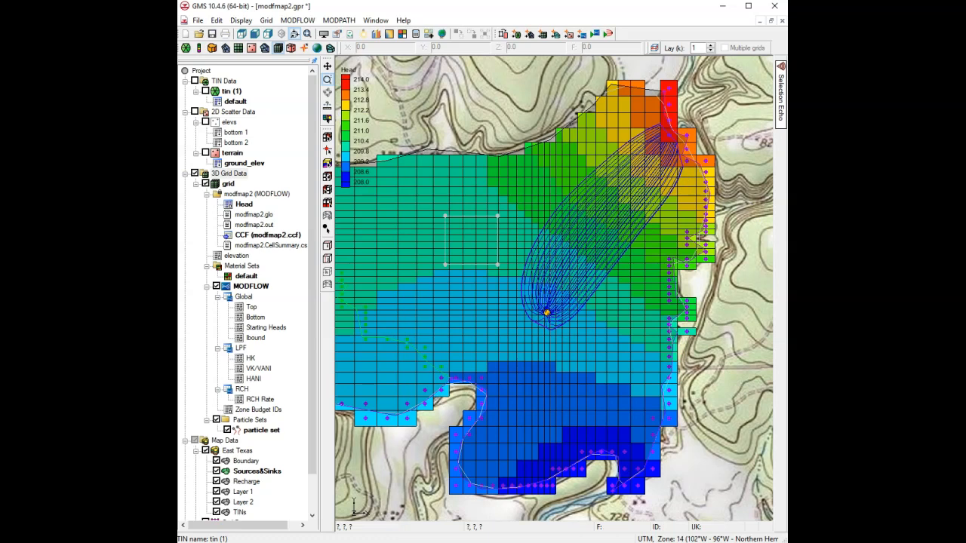
- View the eastern well's pathlines in a side-view cross section through grid column 64
click(269, 35)
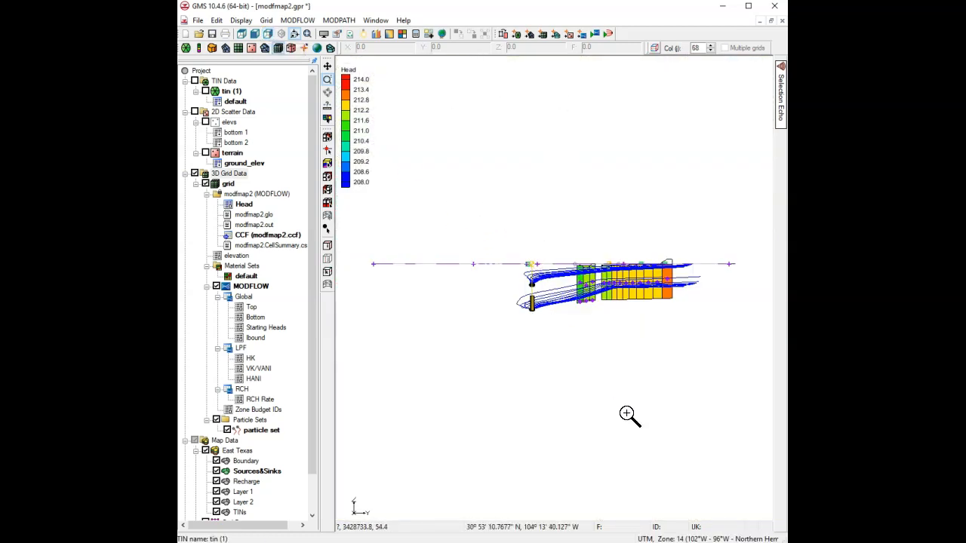
click(711, 46)
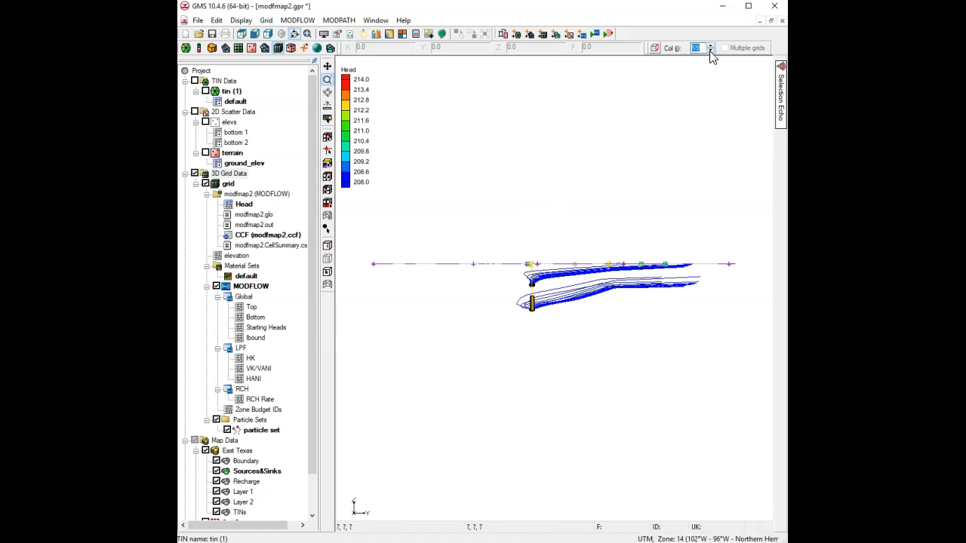
click(709, 49)
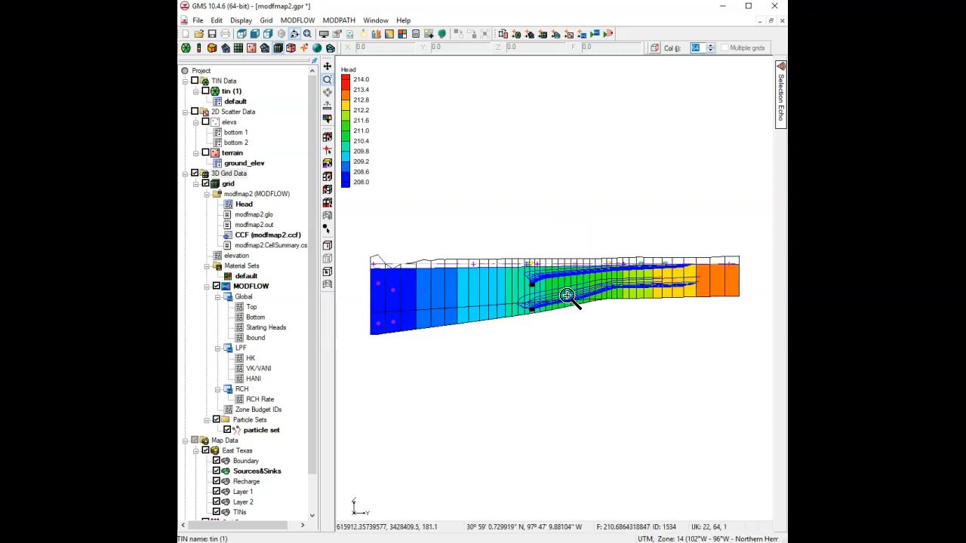
drag(459, 205, 737, 402)
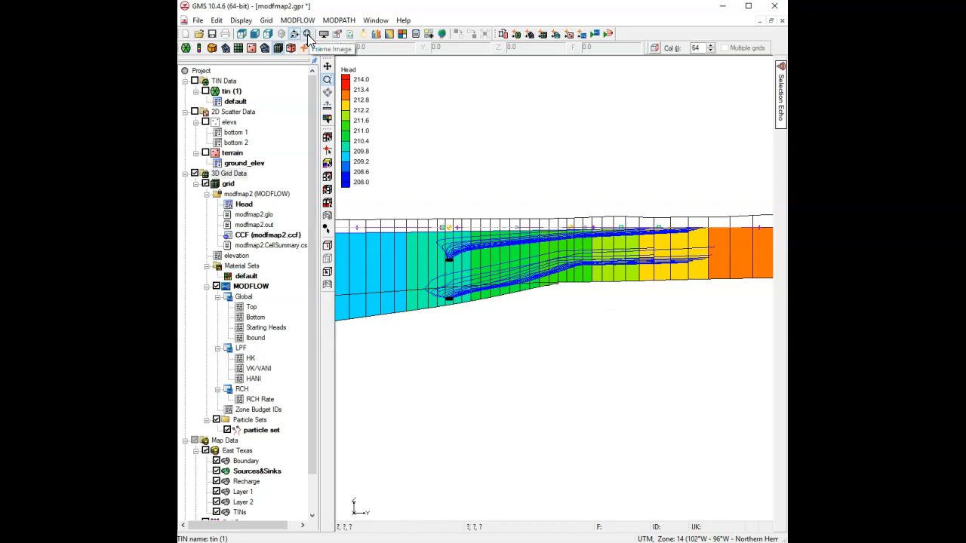
- Return to plan view, select the eastern well's particle starting locations to read their path lengths and travel times, and clear the selection
click(240, 35)
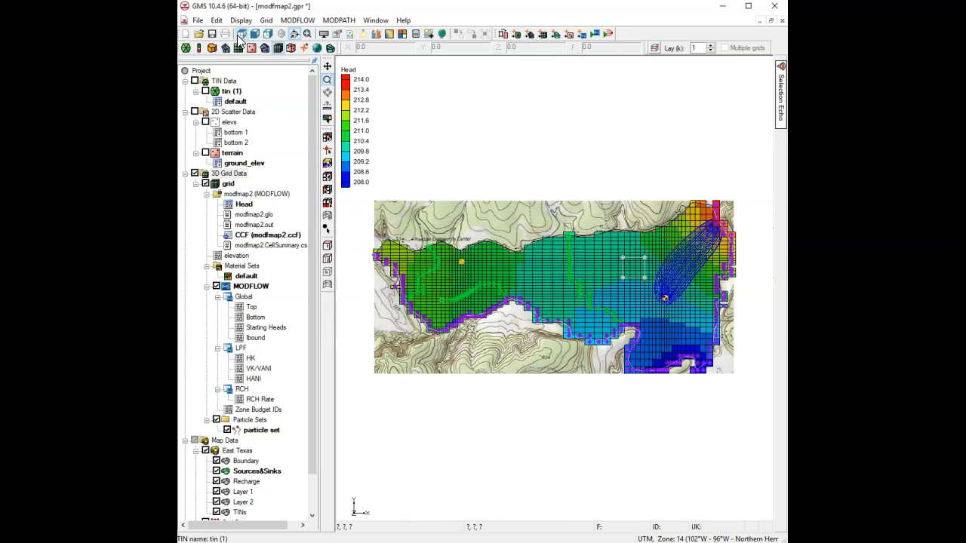
drag(583, 164, 765, 403)
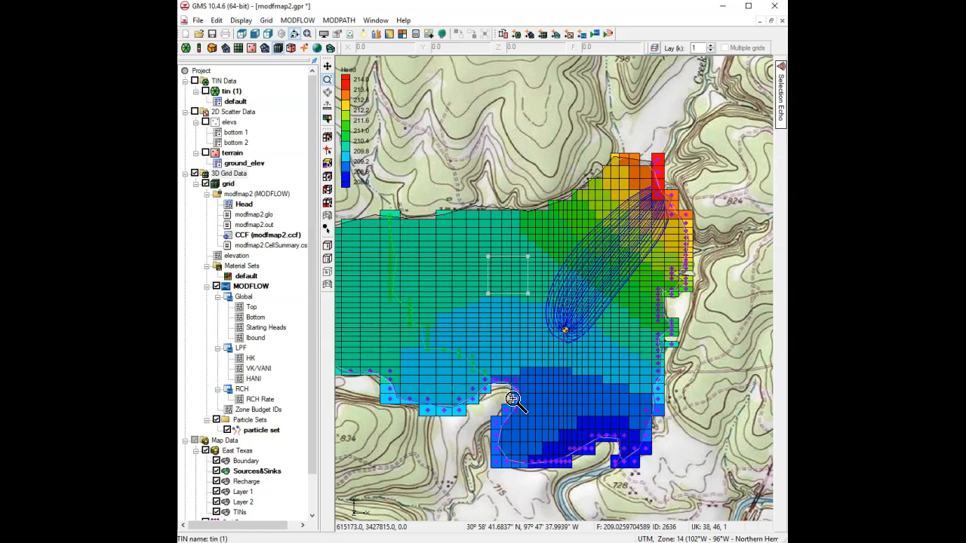
click(327, 228)
drag(517, 287, 597, 355)
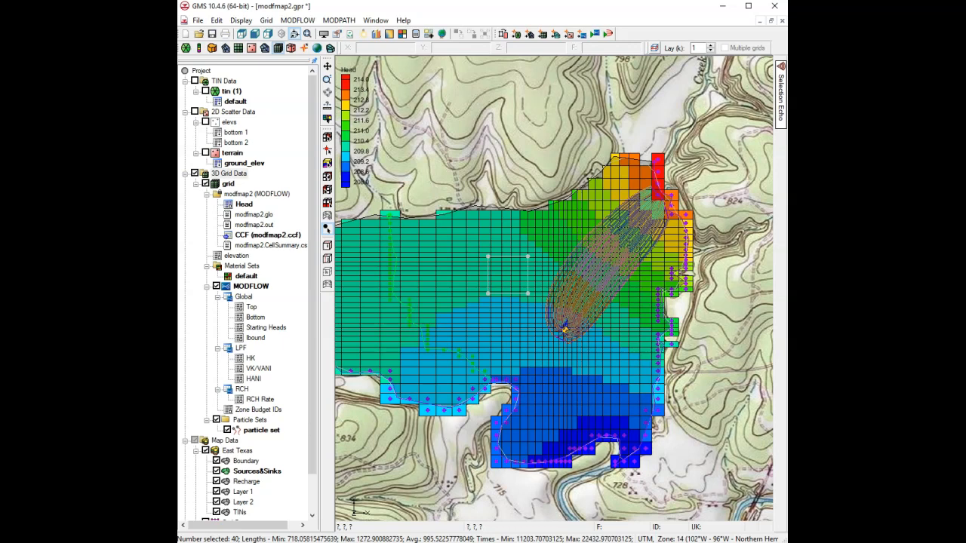
click(645, 273)
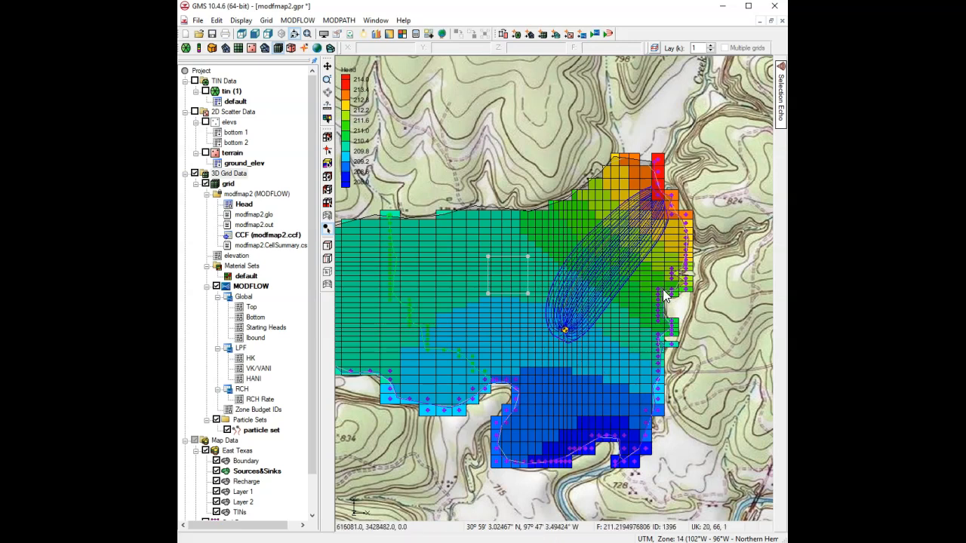
- Turn on direction arrows for the particle pathlines with a time interval of 2000 days
click(339, 21)
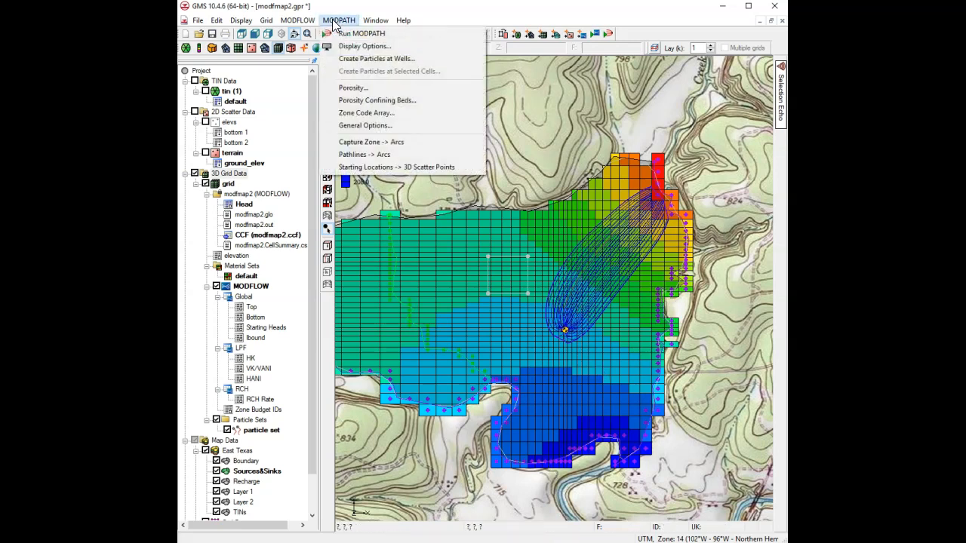
click(367, 47)
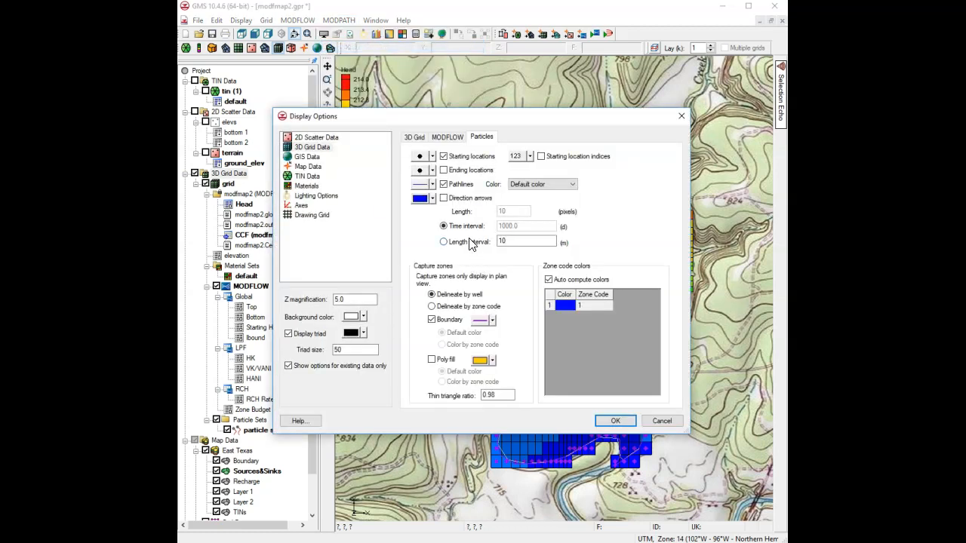
click(459, 198)
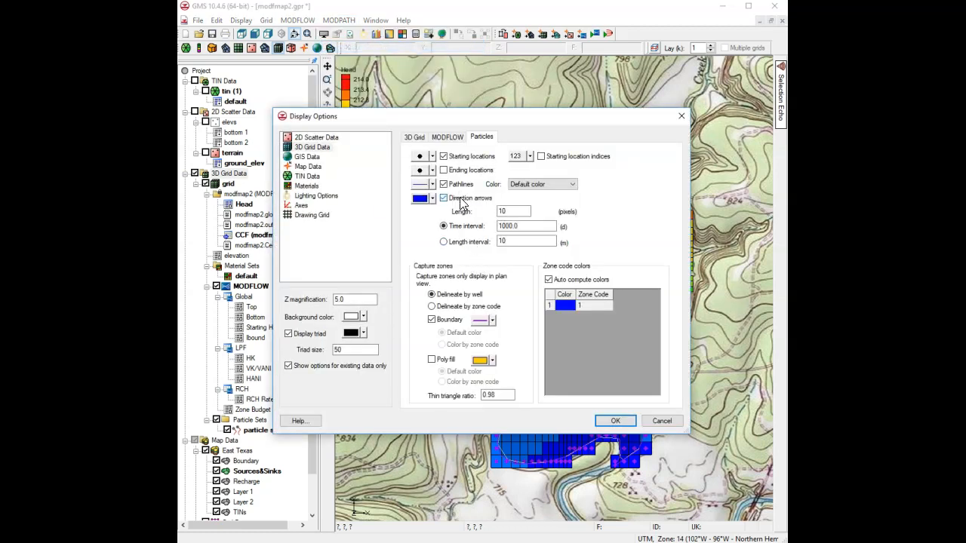
drag(521, 225, 498, 226)
text(2000)
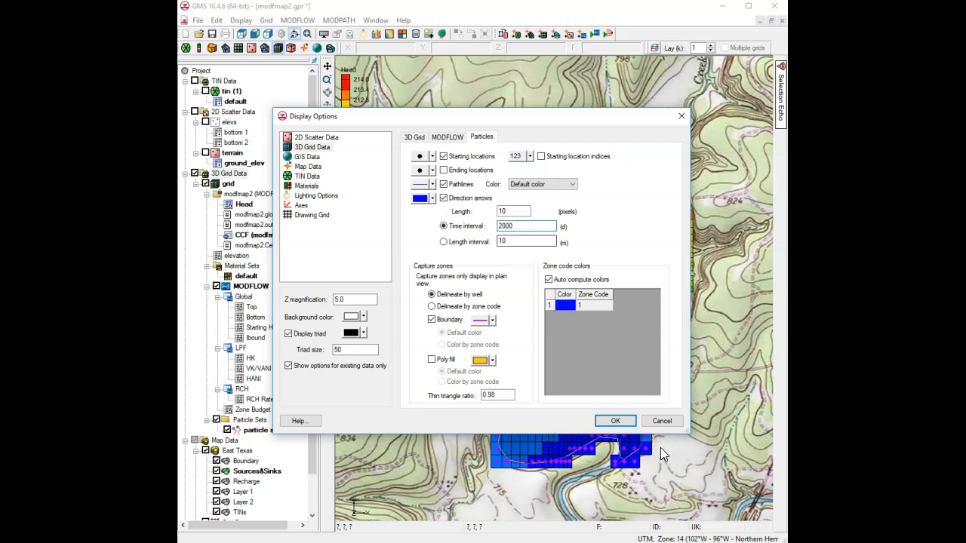
click(619, 419)
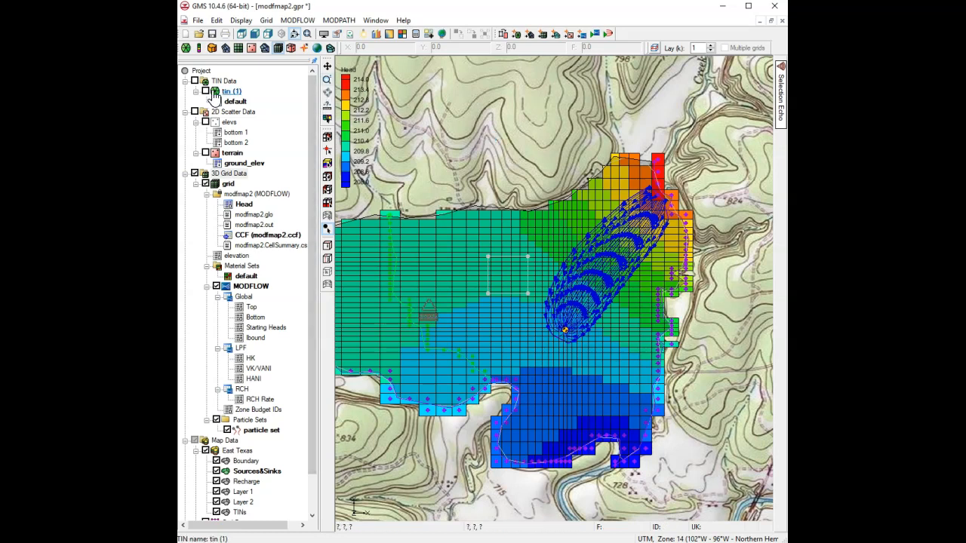
- Hide all GIS layers and map data so the eastern well's pathlines can be examined on the grid alone
drag(313, 366, 314, 387)
click(195, 491)
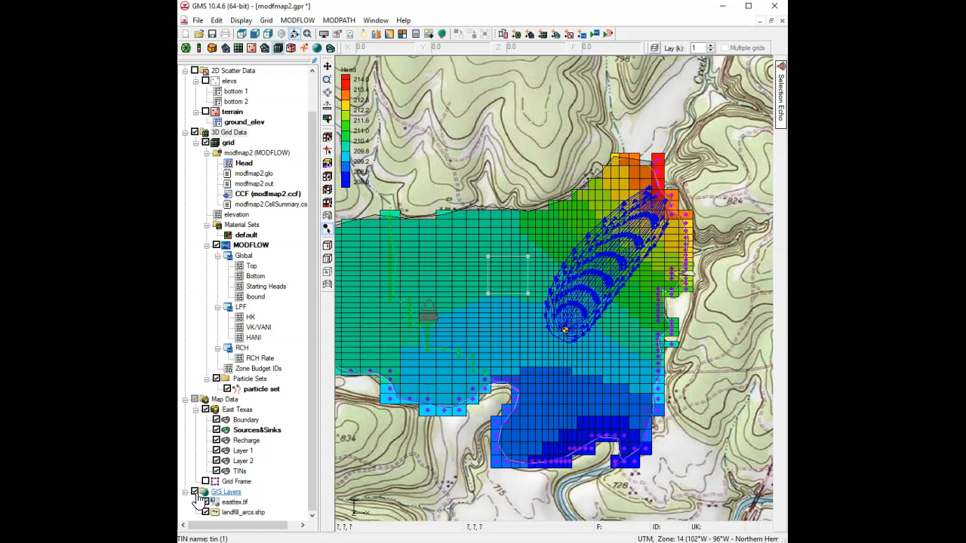
click(194, 492)
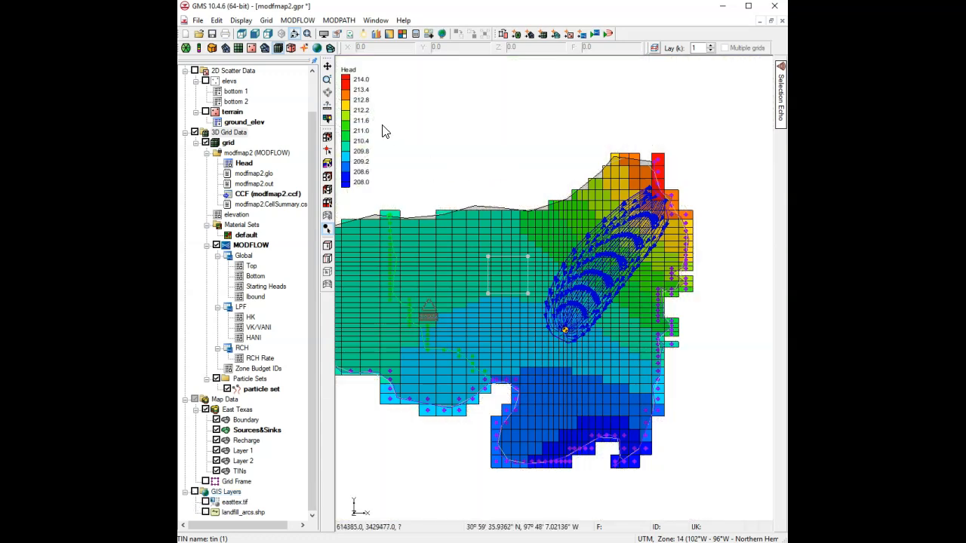
click(194, 400)
click(195, 400)
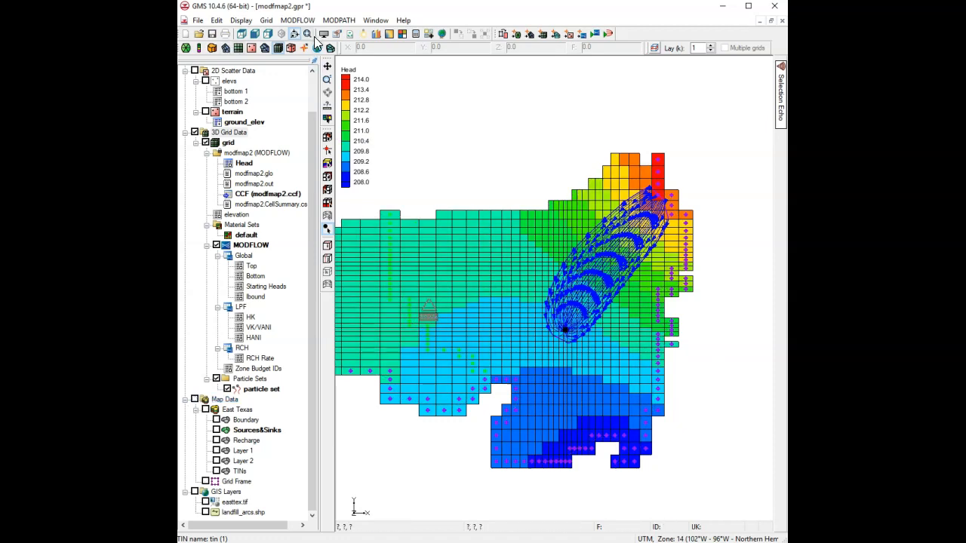
click(326, 79)
drag(477, 139, 722, 372)
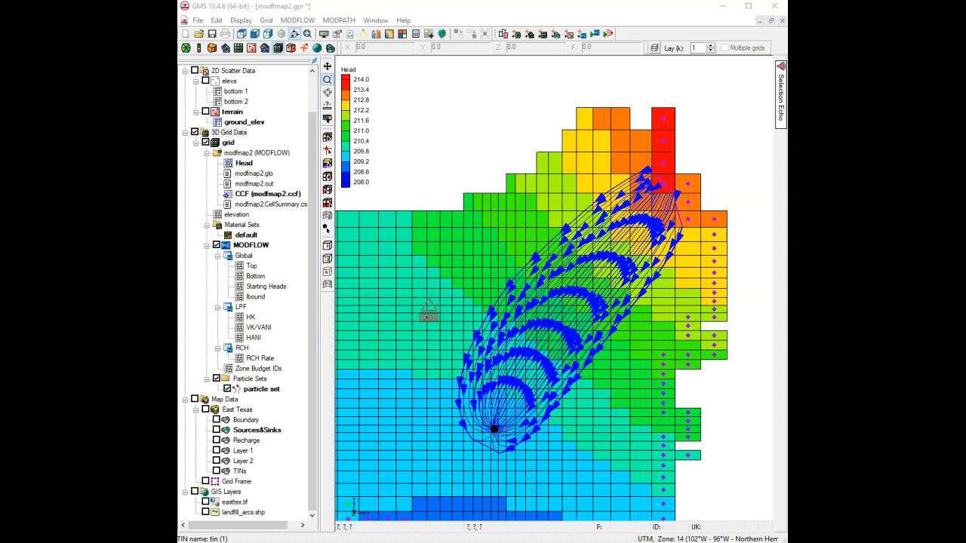
- Set the particle set to track backward for a duration of 3000 instead of to the beginning
click(251, 390)
double_click(261, 390)
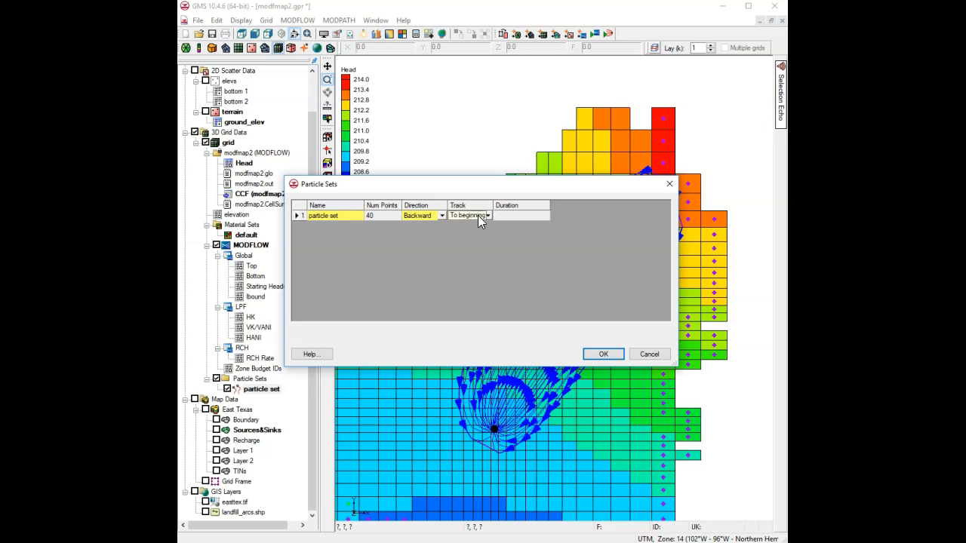
drag(495, 204, 559, 203)
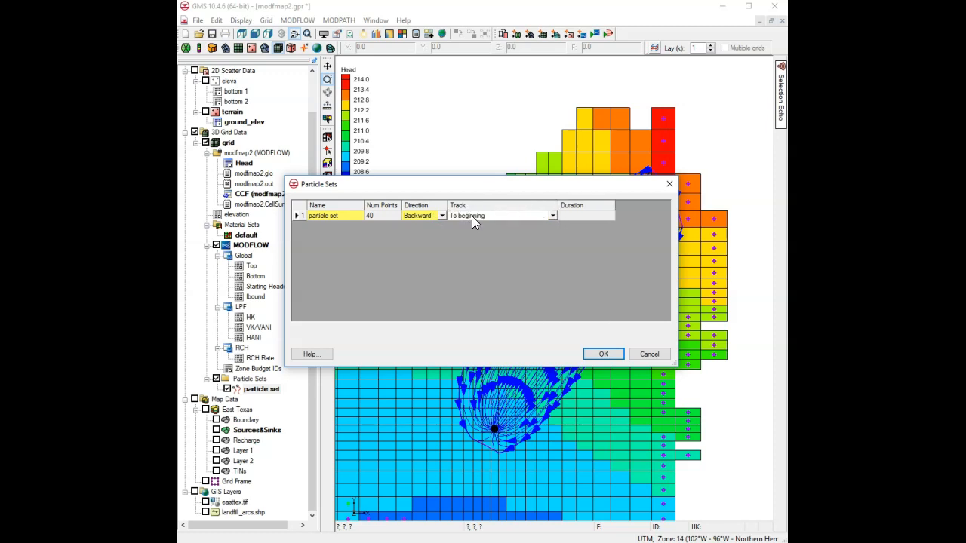
click(551, 215)
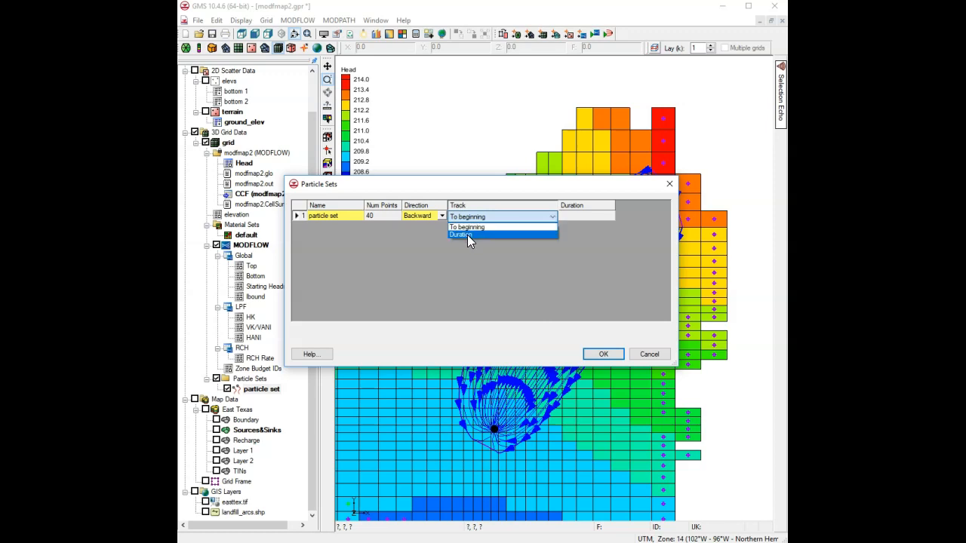
click(467, 235)
click(582, 216)
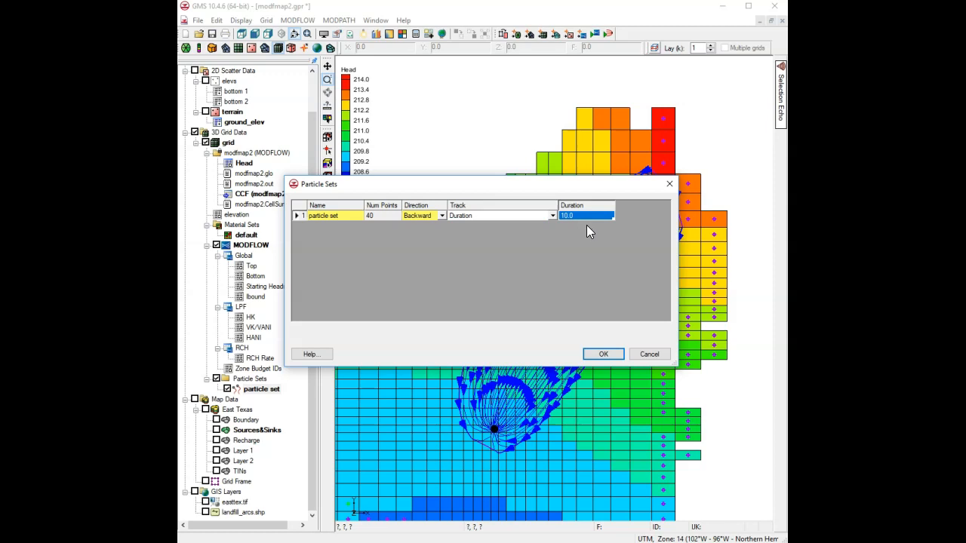
text(3000)
key(Return)
click(604, 355)
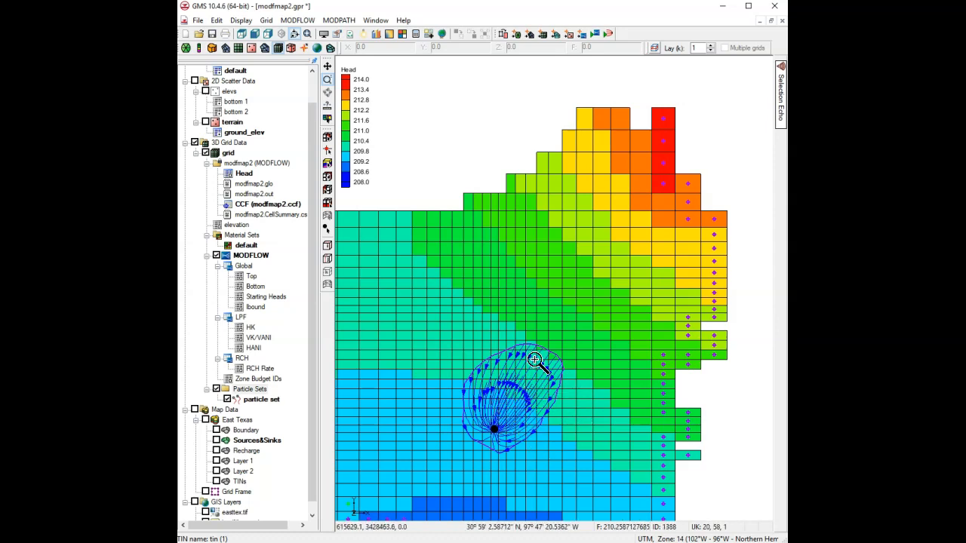
- Turn off the pathline direction arrows and fill the capture zone with polygon color
click(339, 20)
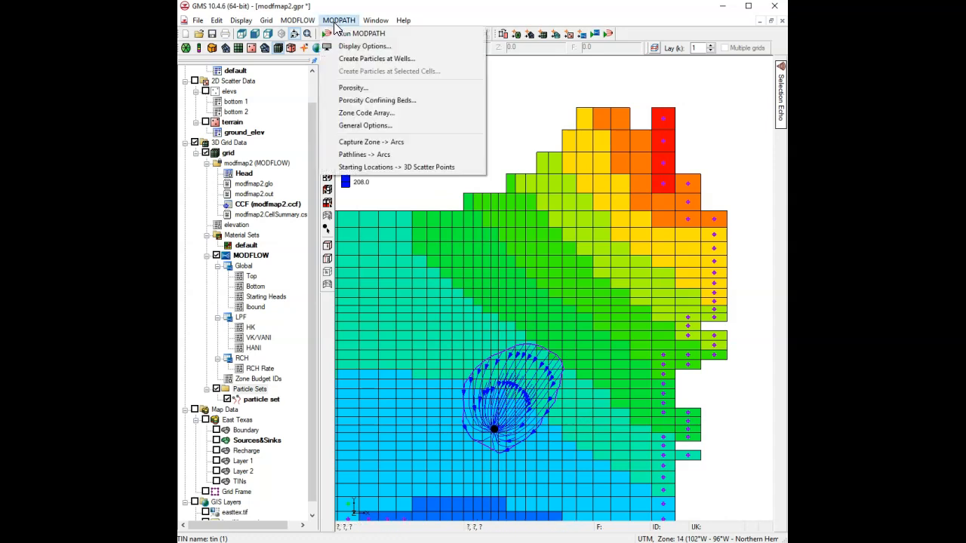
click(348, 41)
click(467, 199)
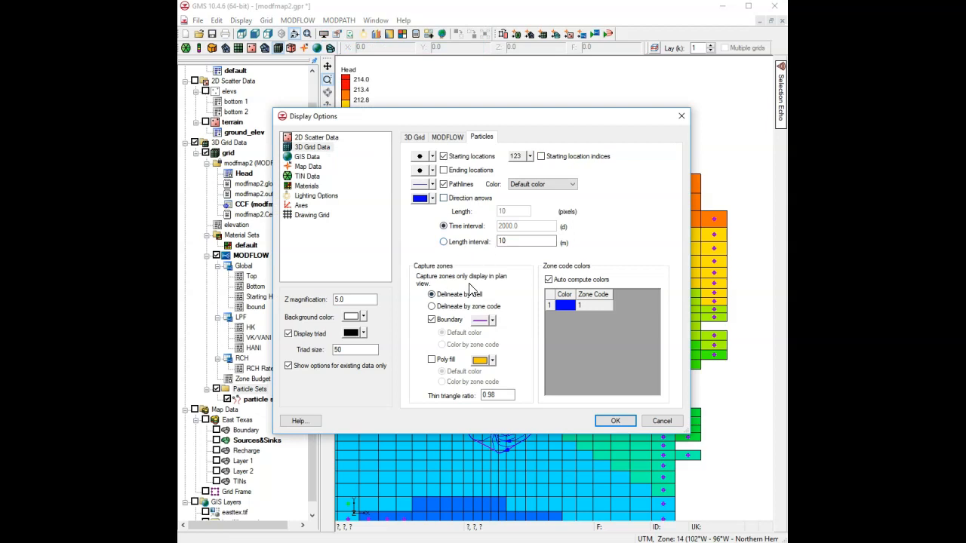
click(431, 360)
drag(431, 123, 162, 165)
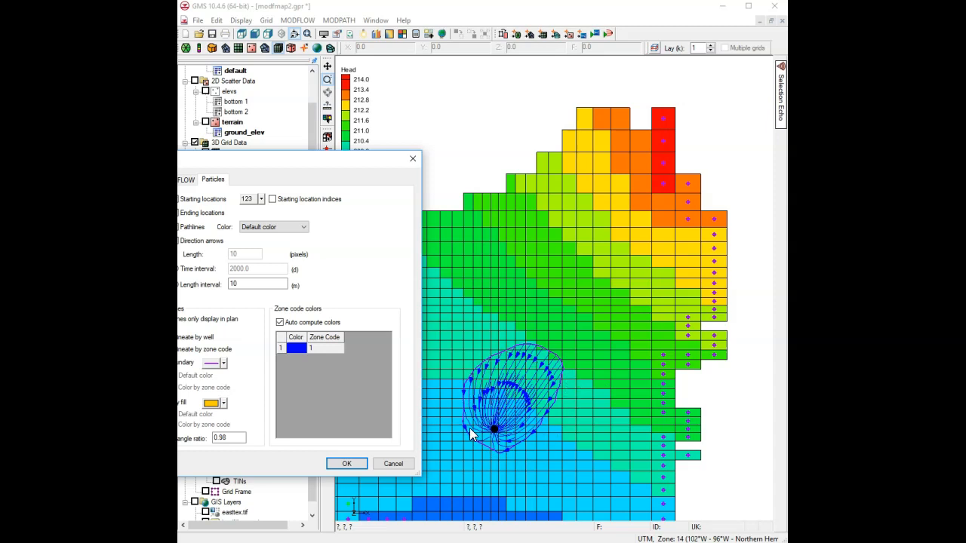
drag(217, 165, 508, 59)
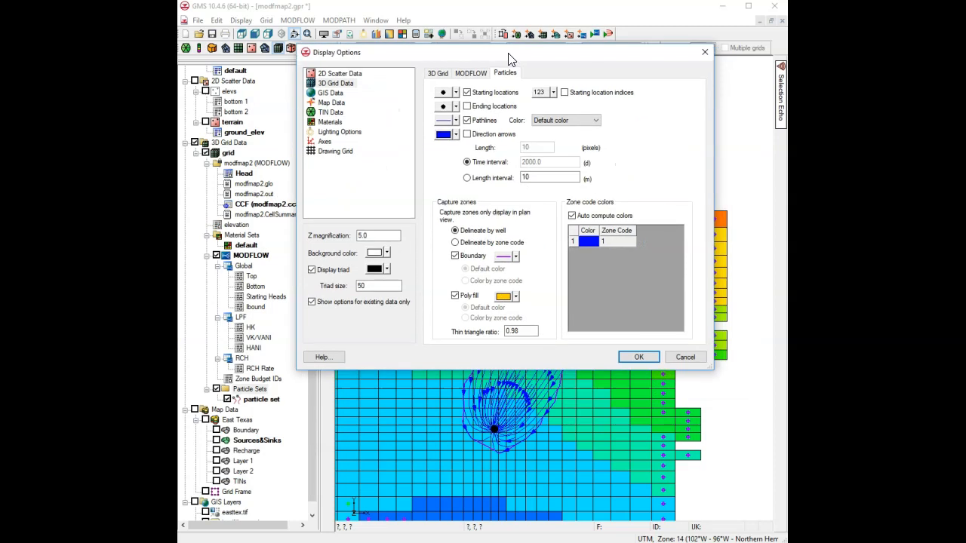
click(638, 357)
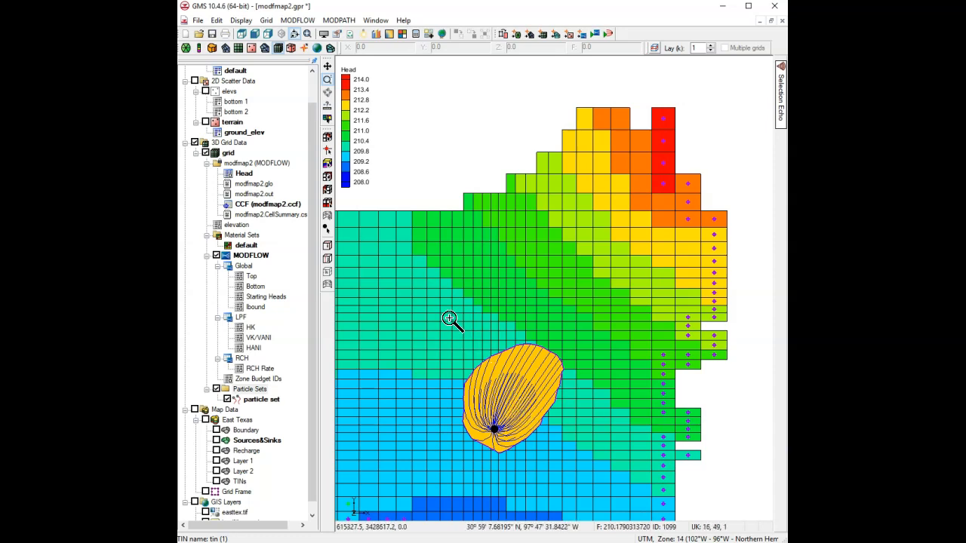
drag(398, 289, 620, 488)
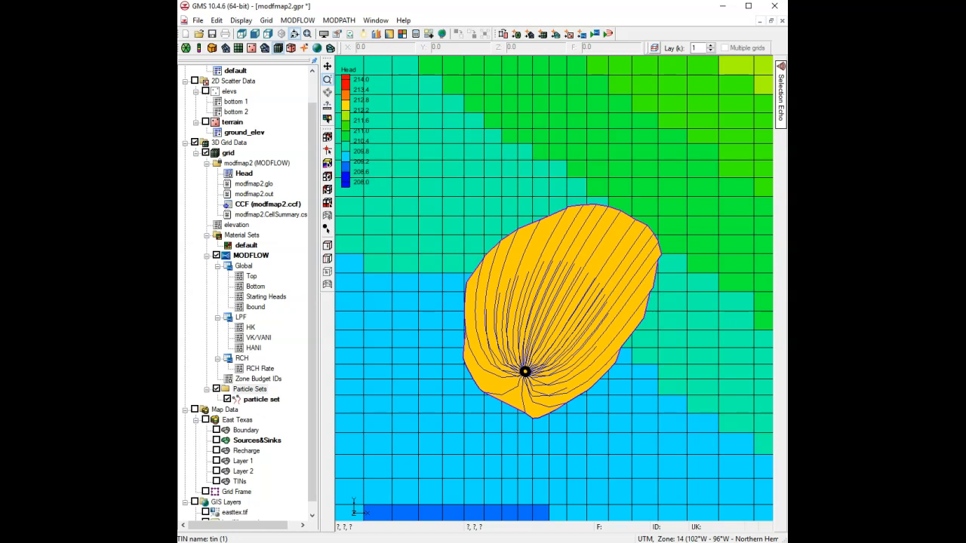
- Duplicate the particle set, then rename the original as 1500 days and the copy as 3000 days
right_click(257, 399)
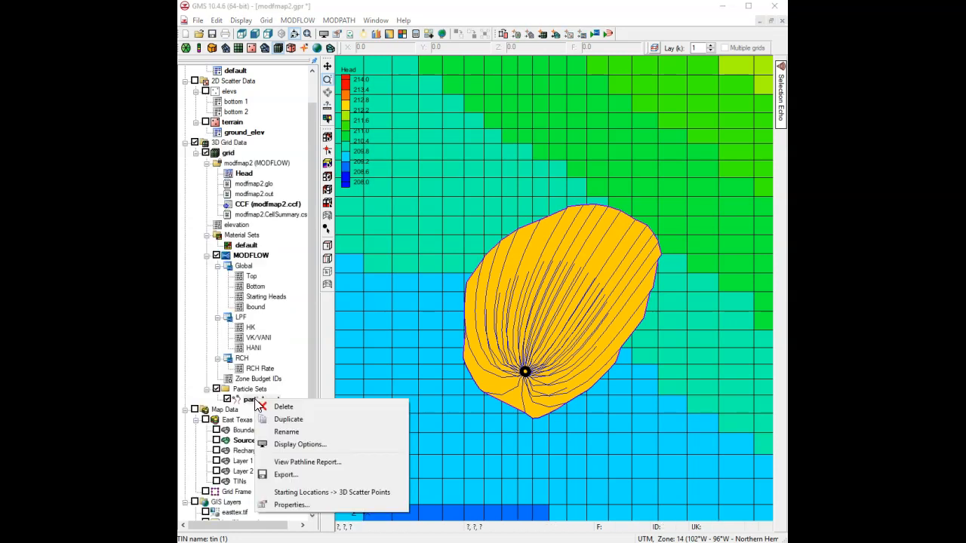
click(300, 420)
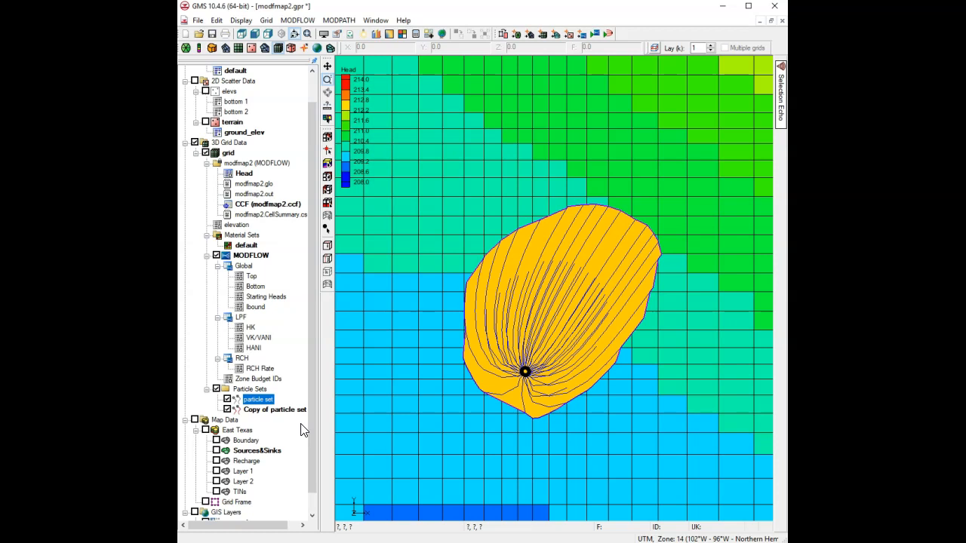
double_click(266, 411)
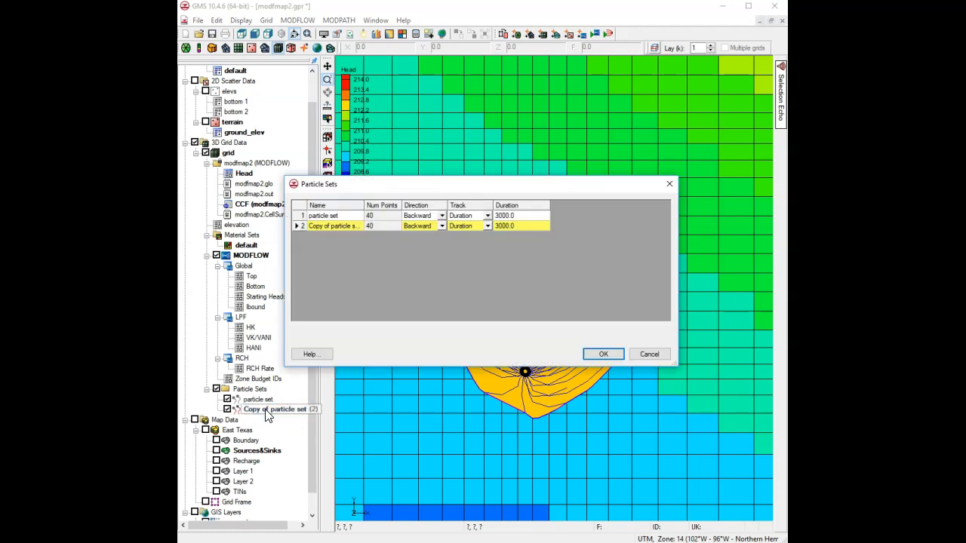
click(339, 228)
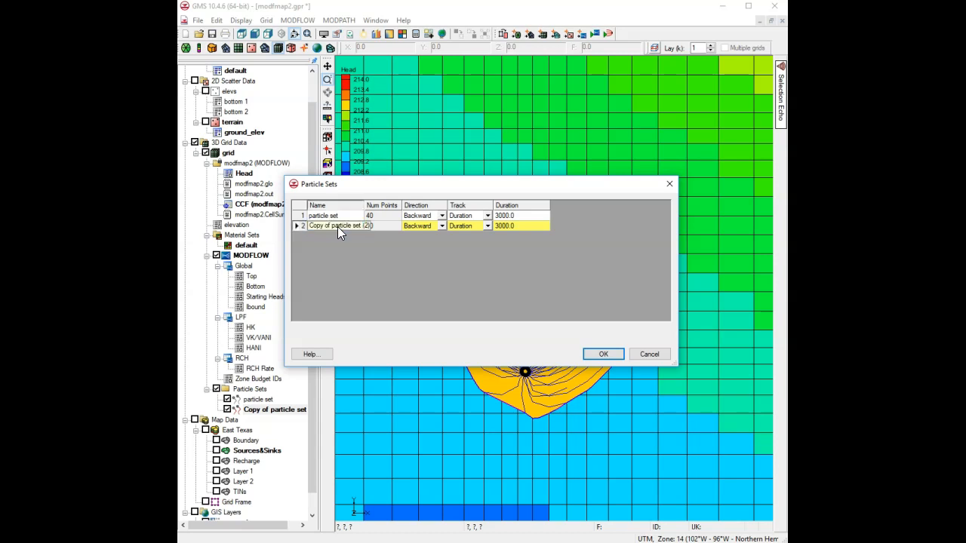
click(338, 215)
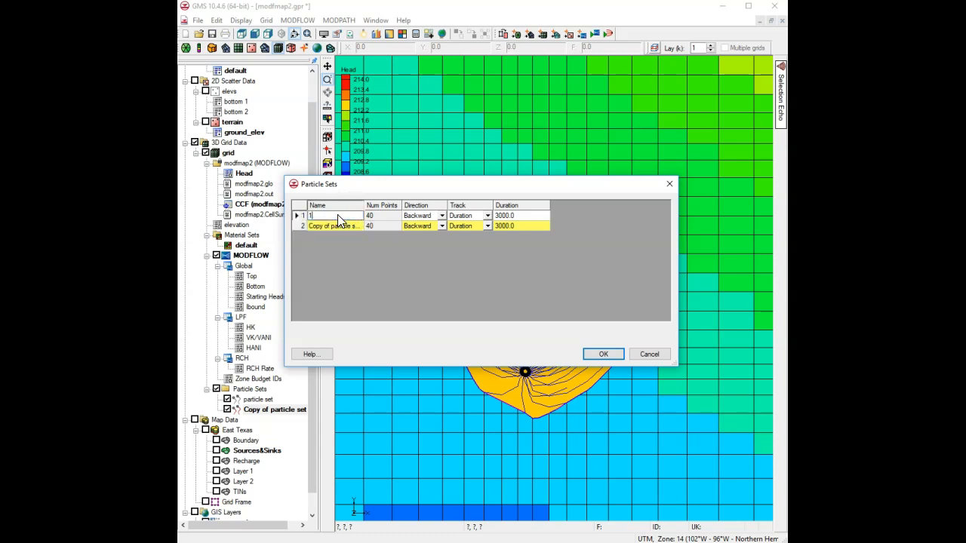
text(0 days)
key(Return)
text(3000 days)
key(Tab)
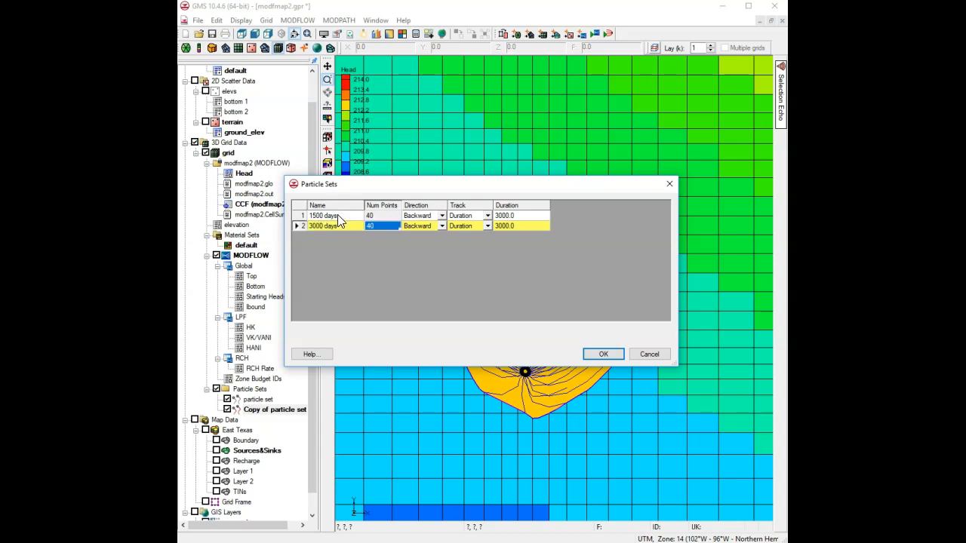
- Set the duration of the 3000 days particle set to 1500 and move that set above the 1500 days set
click(516, 226)
text(1500)
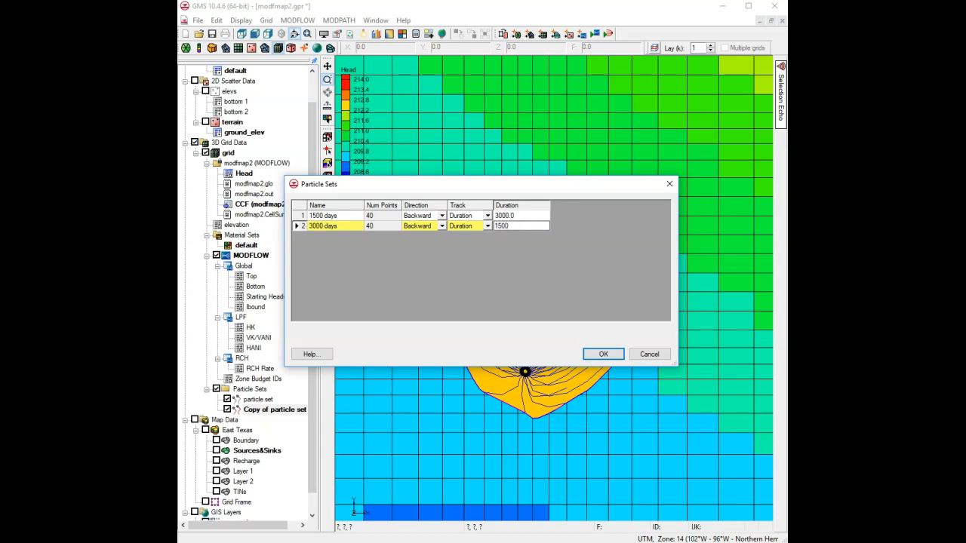
click(488, 259)
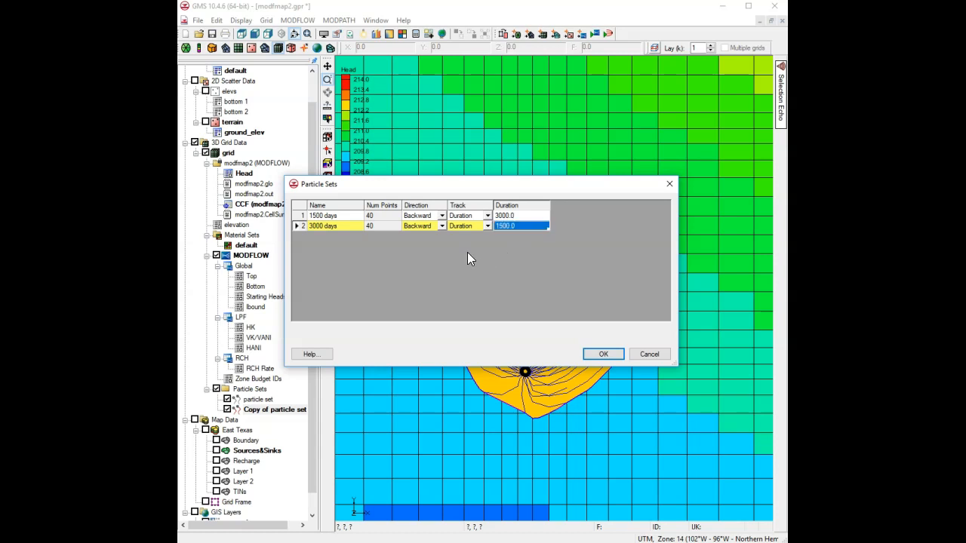
drag(297, 226, 294, 217)
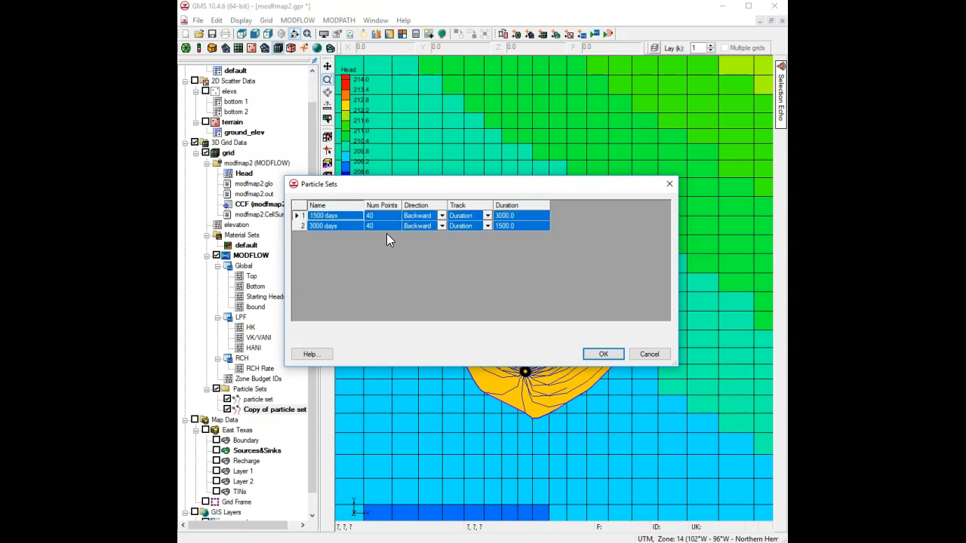
click(607, 353)
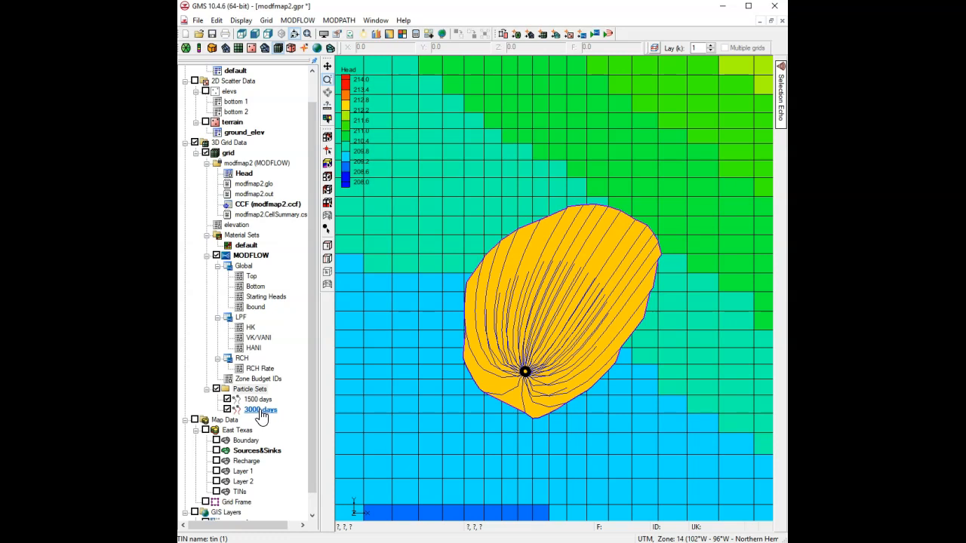
drag(263, 413, 264, 401)
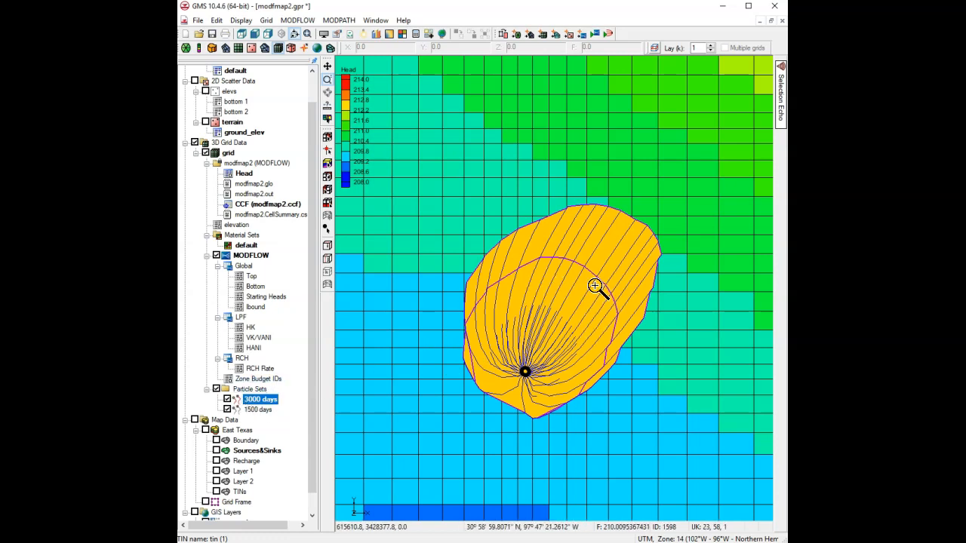
- Hide the particle pathlines so the filled capture zones of both particle sets can be compared
click(339, 20)
click(354, 47)
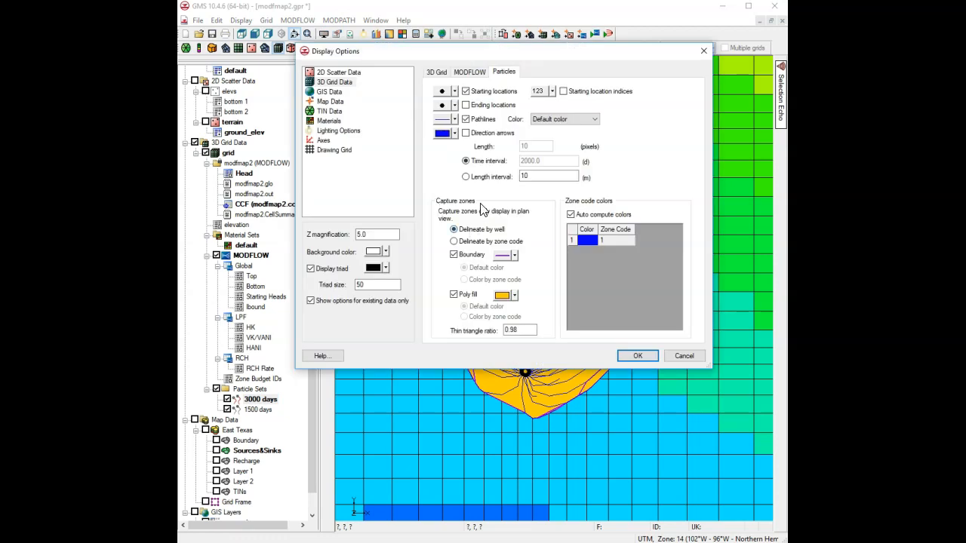
click(635, 356)
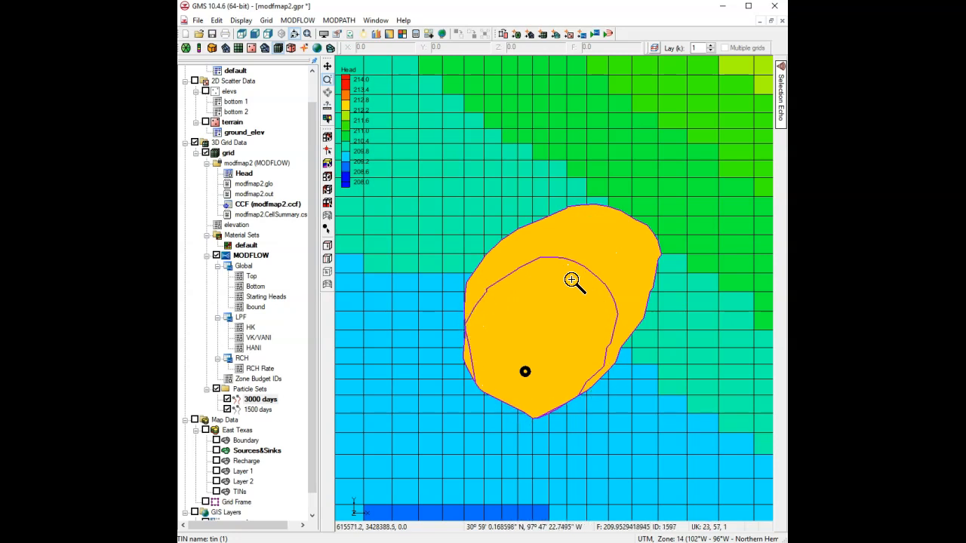
drag(252, 417, 257, 401)
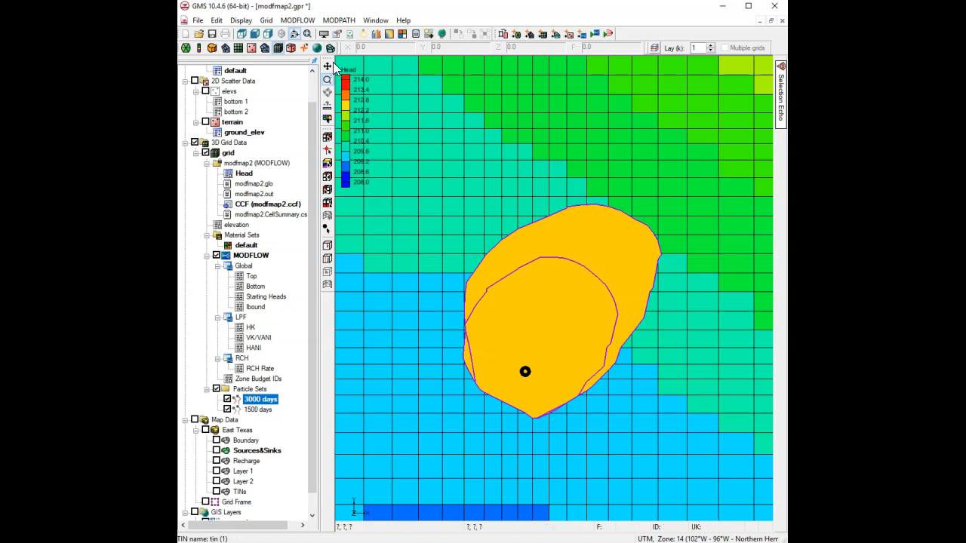
- Show the Recharge coverage, hide the 3D grid data, and make Recharge the active coverage
click(307, 34)
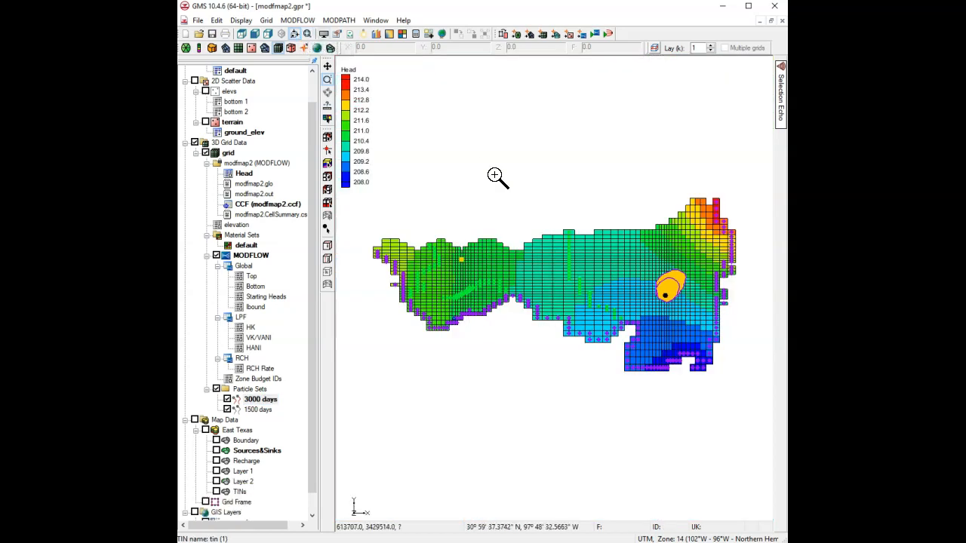
drag(517, 162, 754, 368)
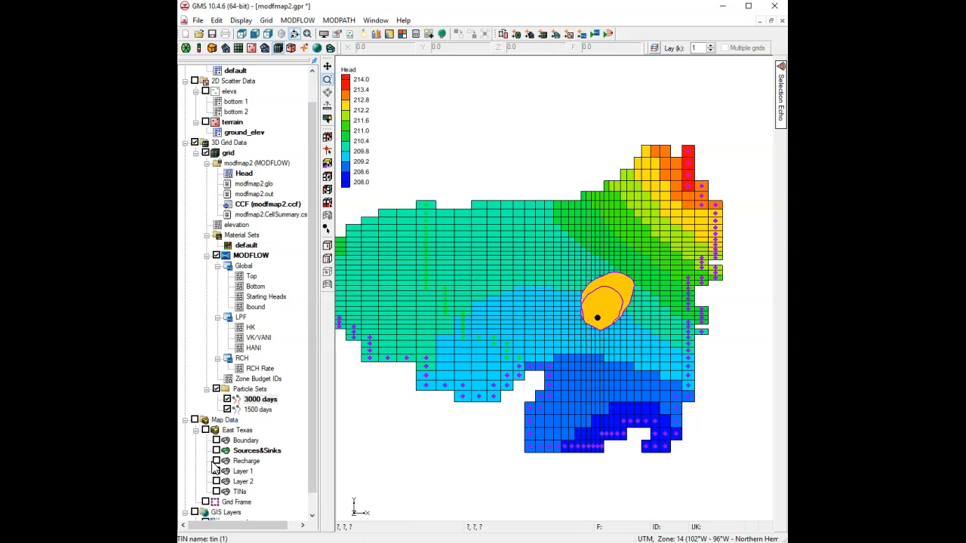
click(216, 462)
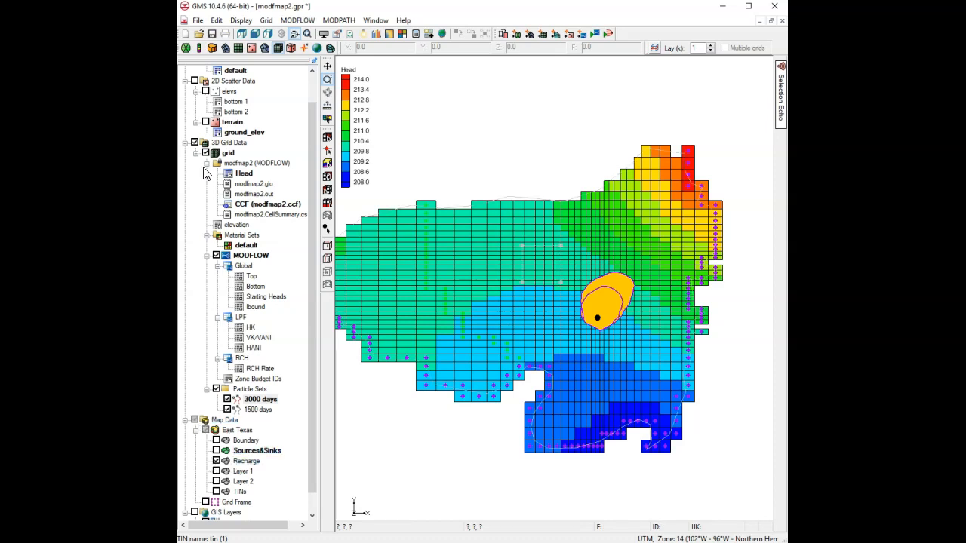
click(195, 142)
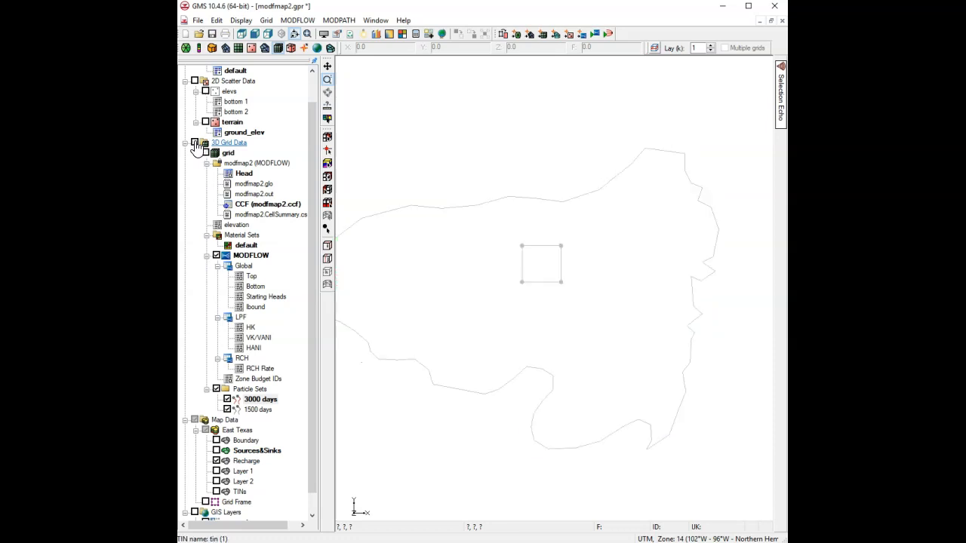
click(249, 461)
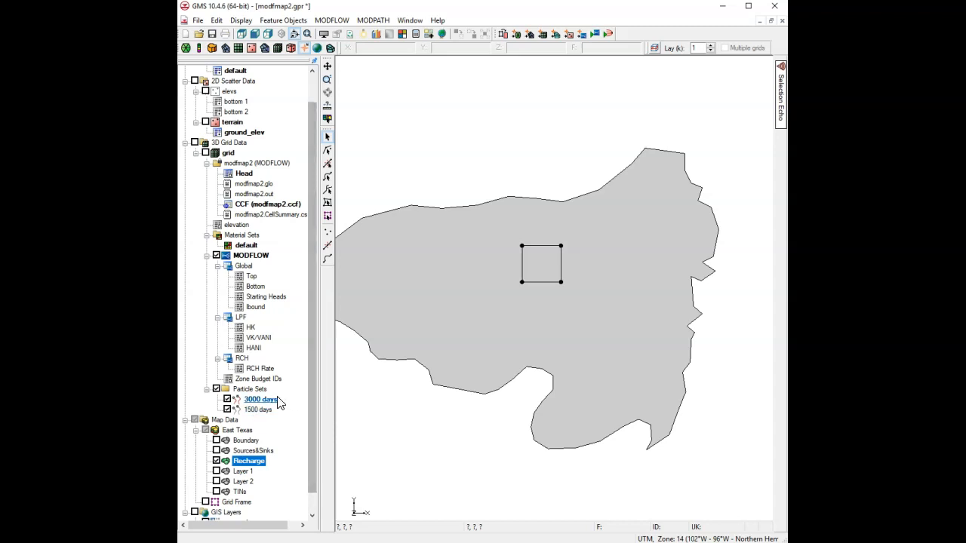
- Create a new particle set and name it landfill, keeping forward tracking to the end
right_click(258, 390)
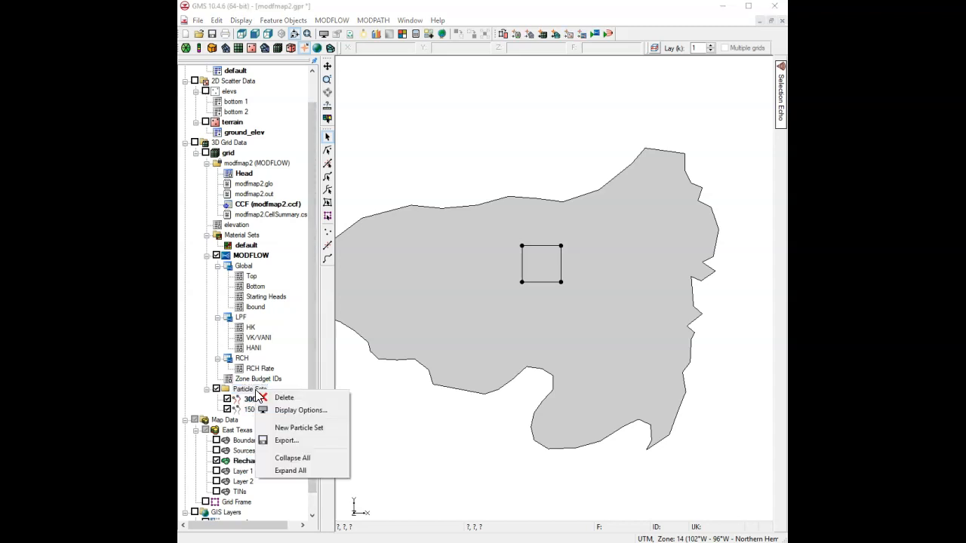
click(307, 428)
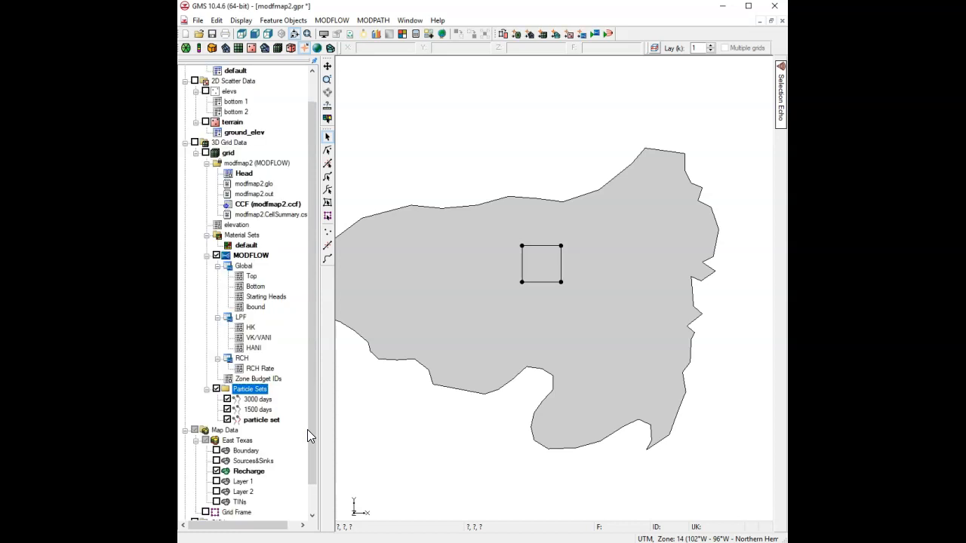
double_click(261, 420)
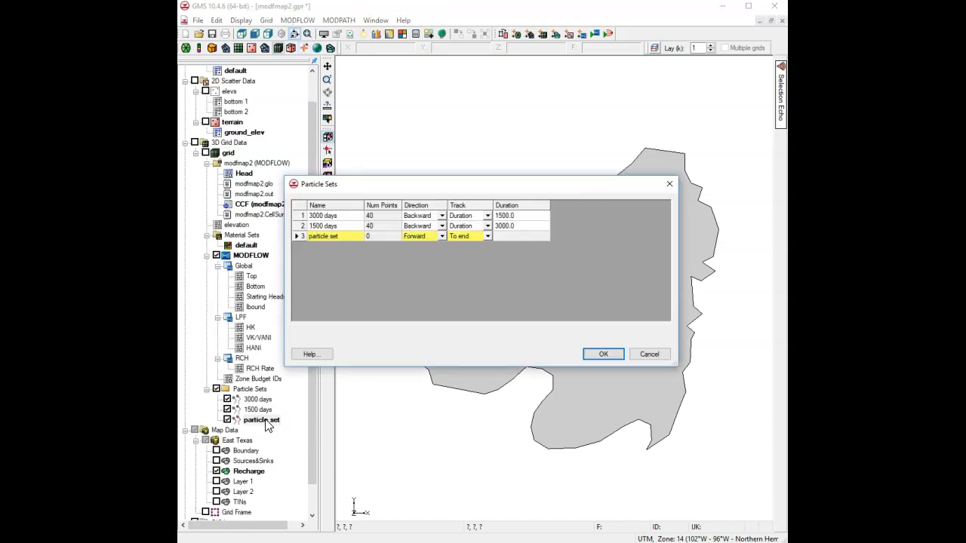
click(342, 240)
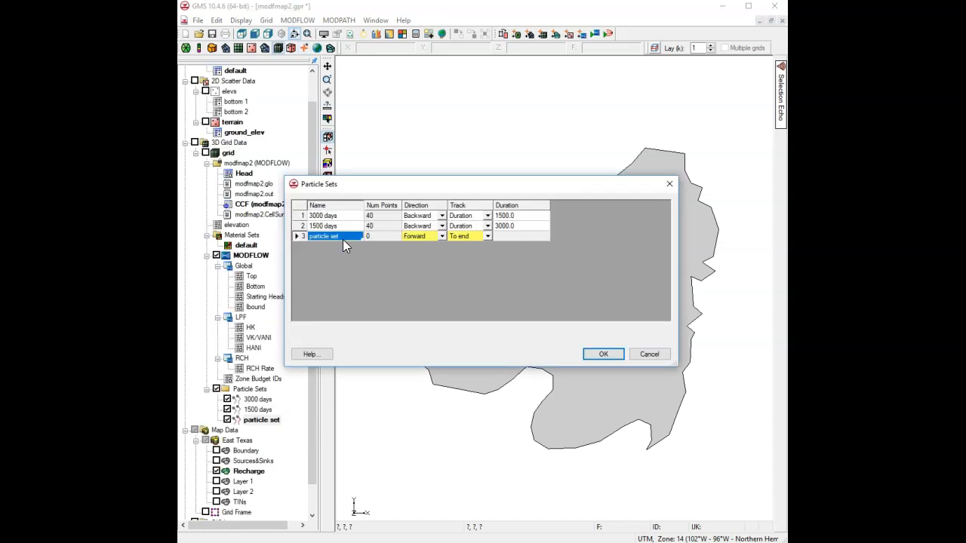
text(landfill)
key(Tab)
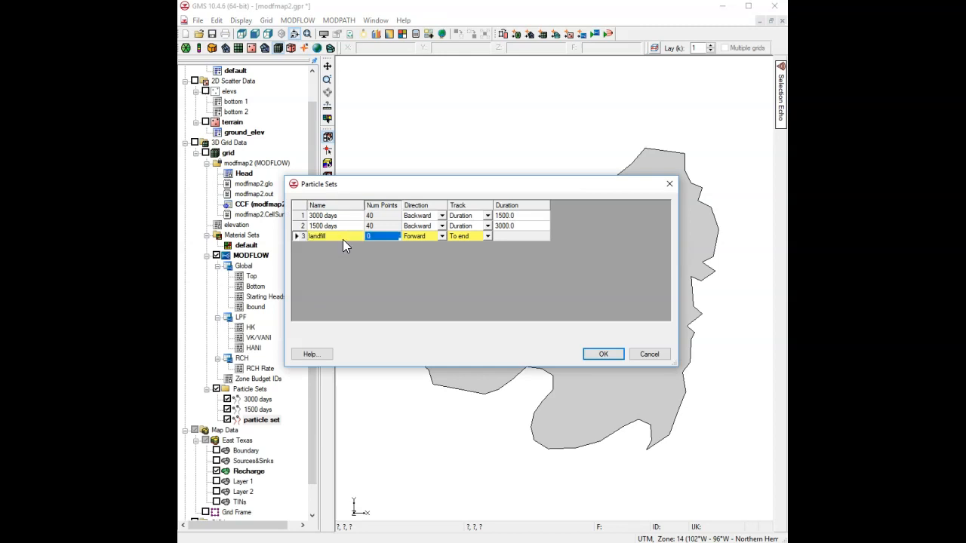
click(603, 354)
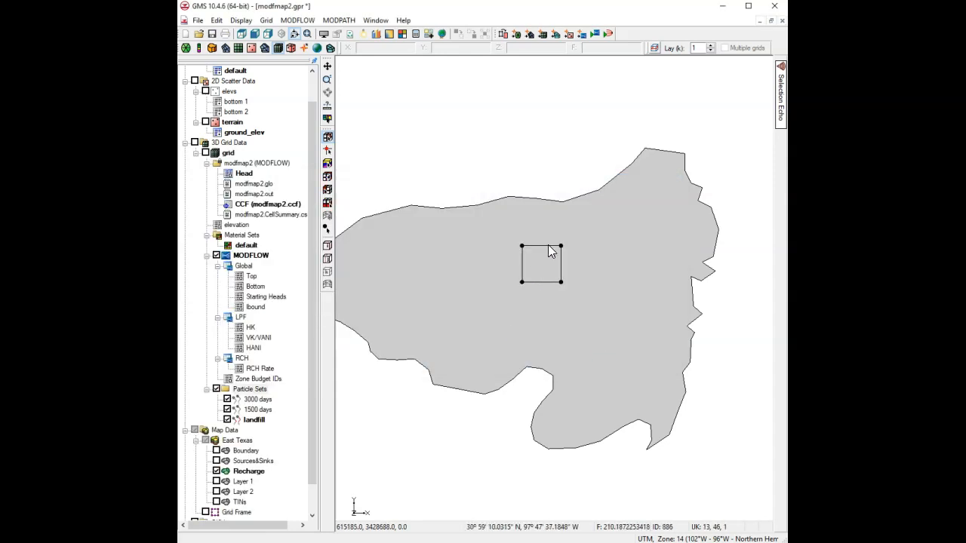
- Show the 3D grid data again and select the square landfill polygon in the Recharge coverage
click(194, 142)
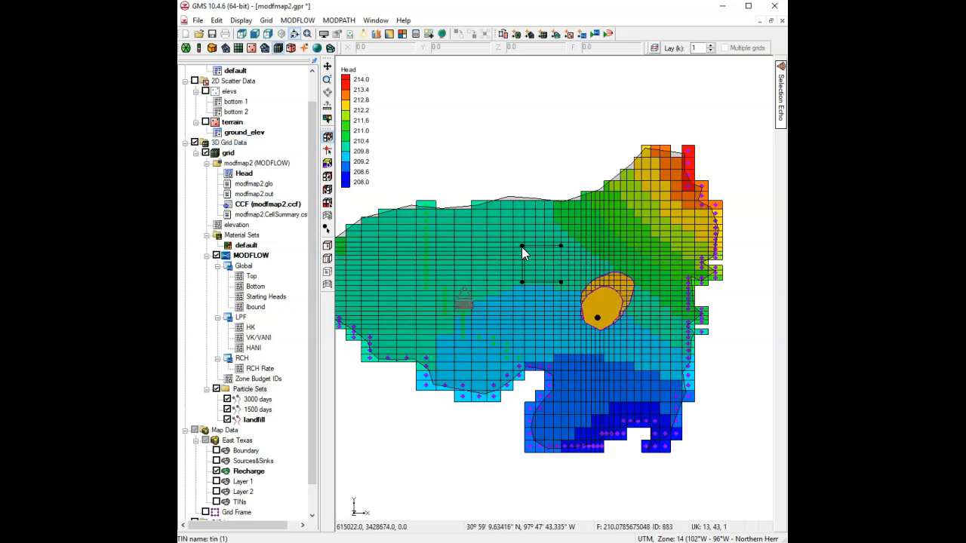
drag(522, 246, 561, 283)
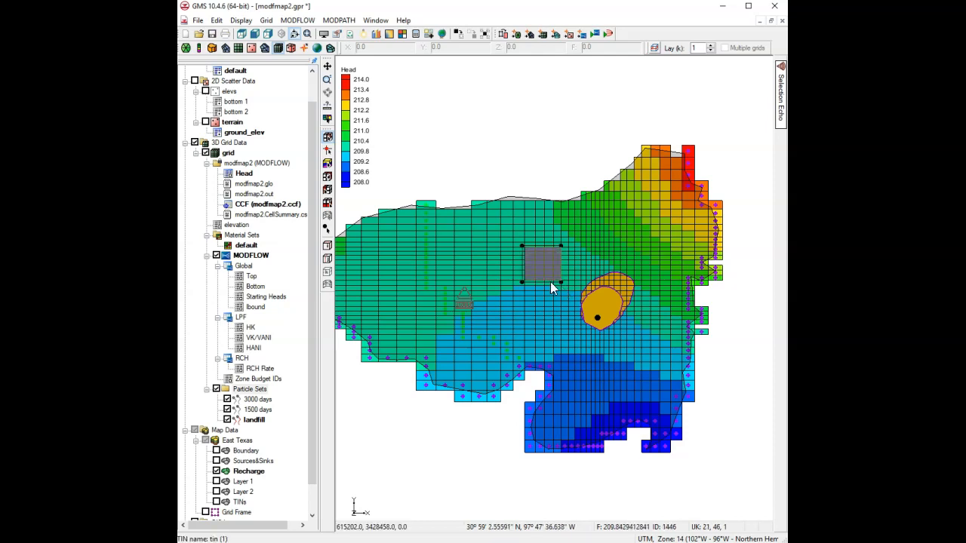
click(530, 156)
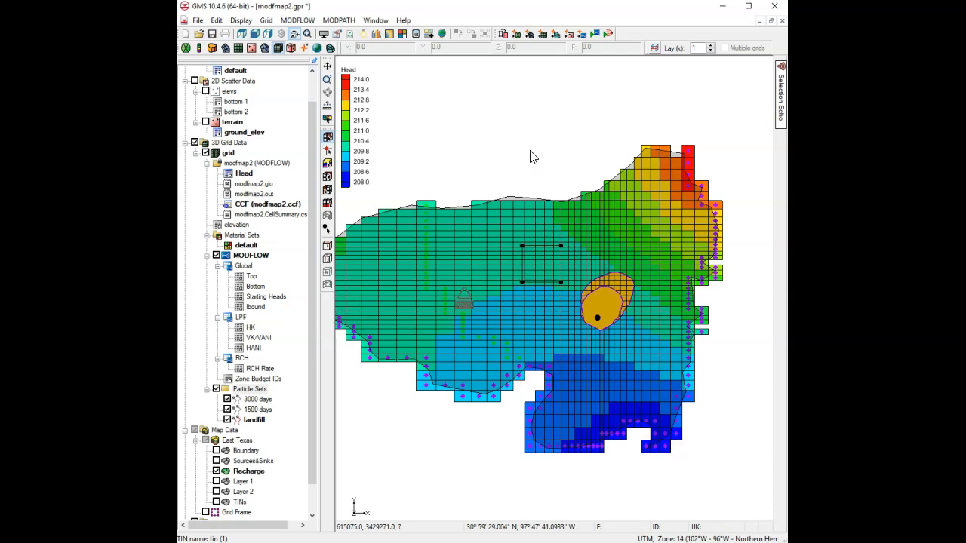
click(249, 471)
click(551, 250)
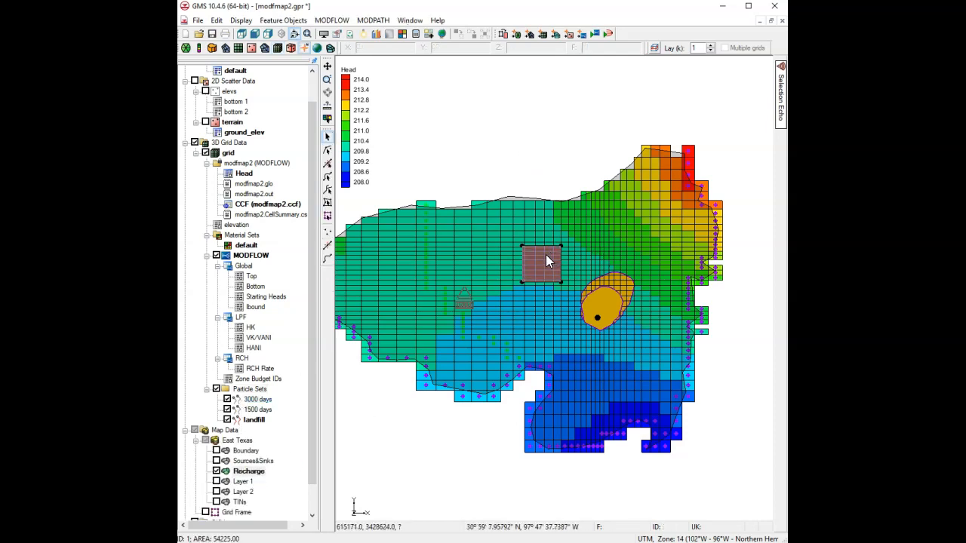
- Select the 3D grid cells that intersect the square landfill polygon
right_click(545, 255)
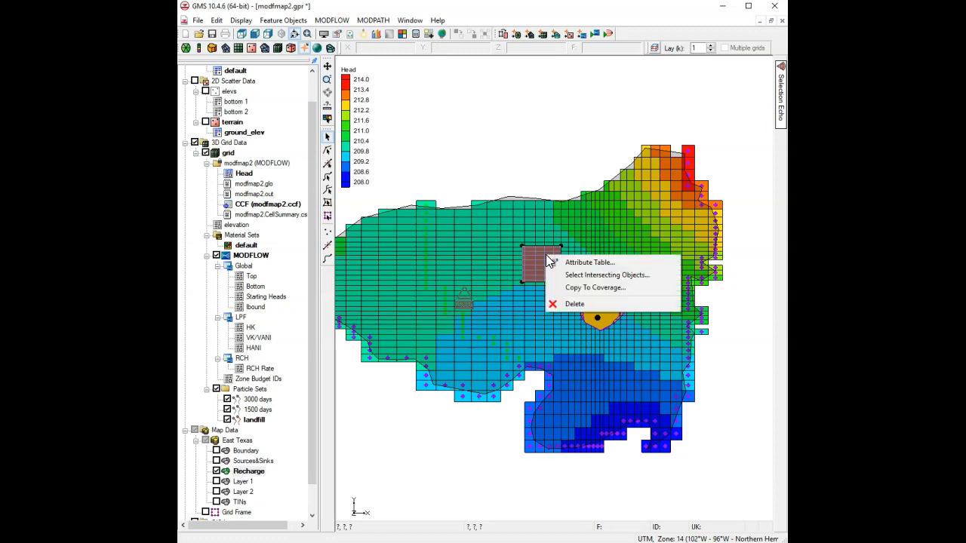
click(613, 277)
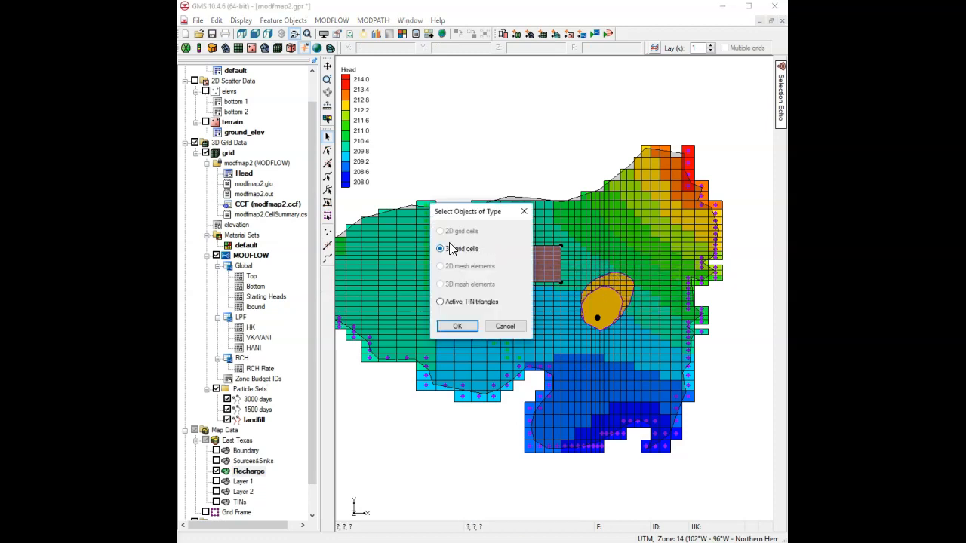
click(464, 327)
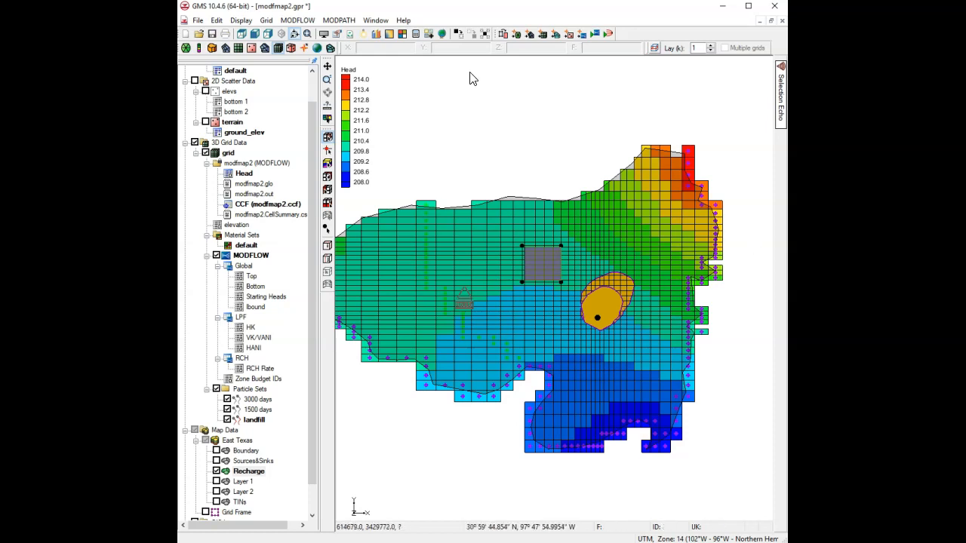
- Generate four particles per selected landfill cell, distributed on the water table surface
click(332, 21)
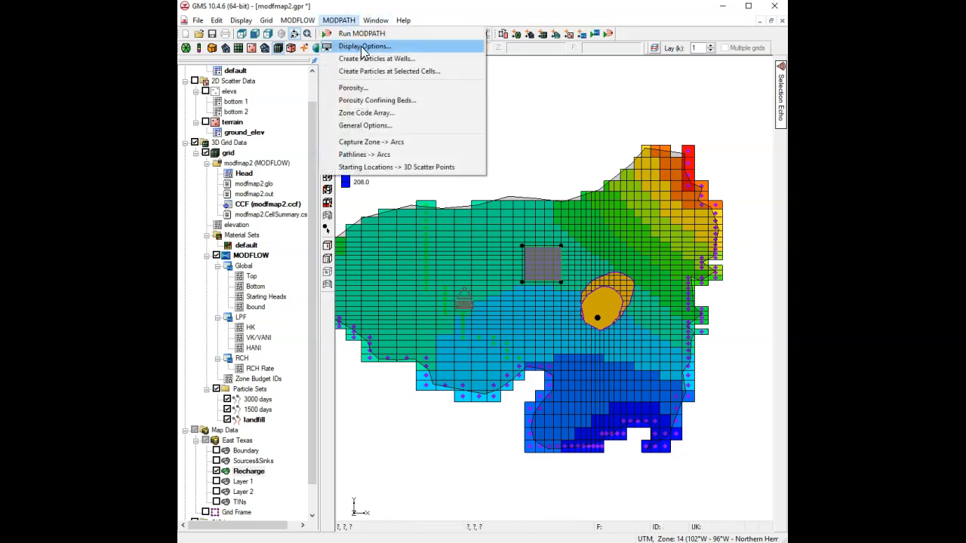
click(405, 71)
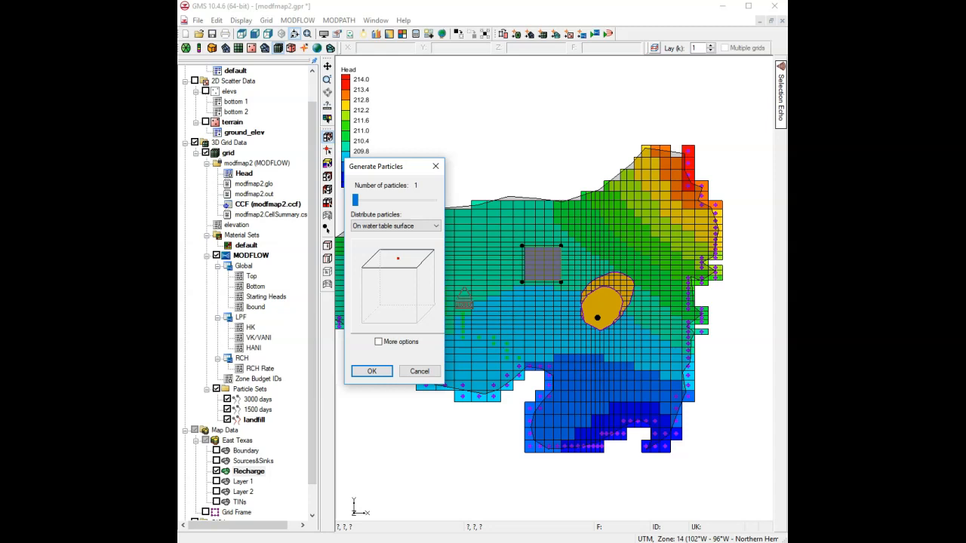
click(390, 342)
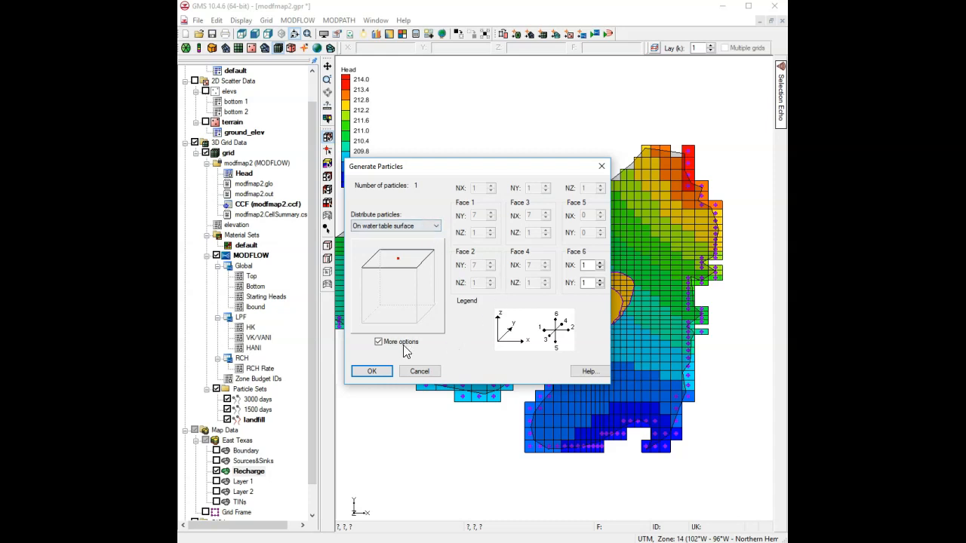
click(379, 342)
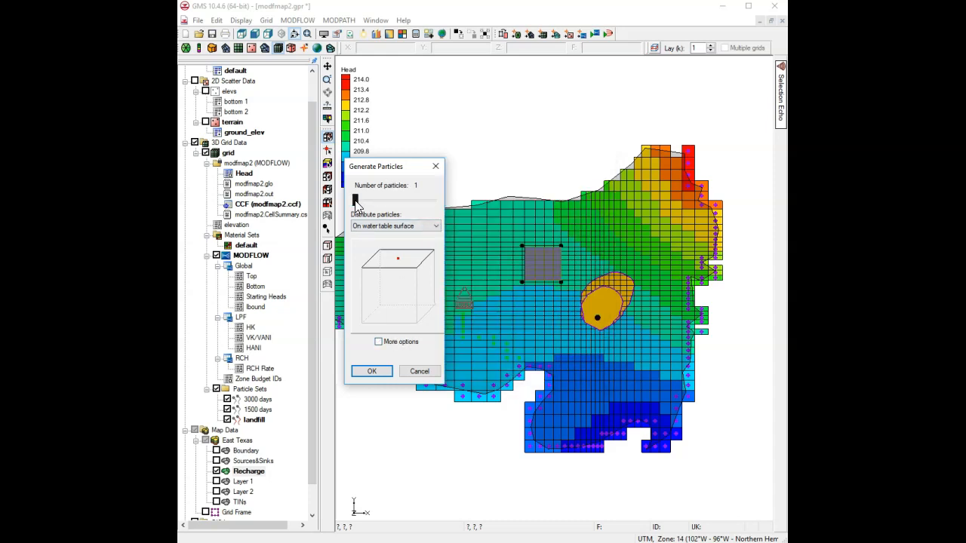
mouse_move(356, 201)
mouse_down()
mouse_move(392, 206)
mouse_move(354, 199)
mouse_up()
drag(361, 202, 359, 199)
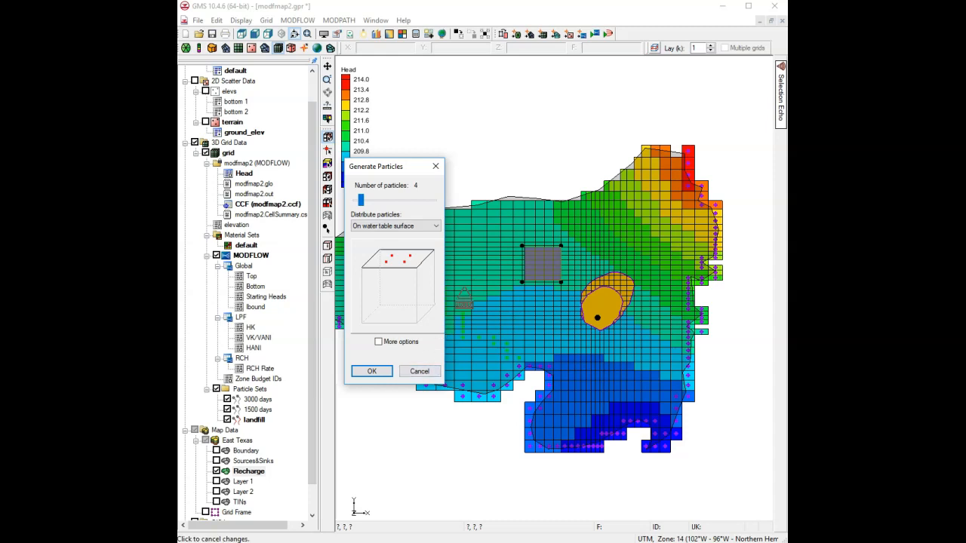
click(372, 371)
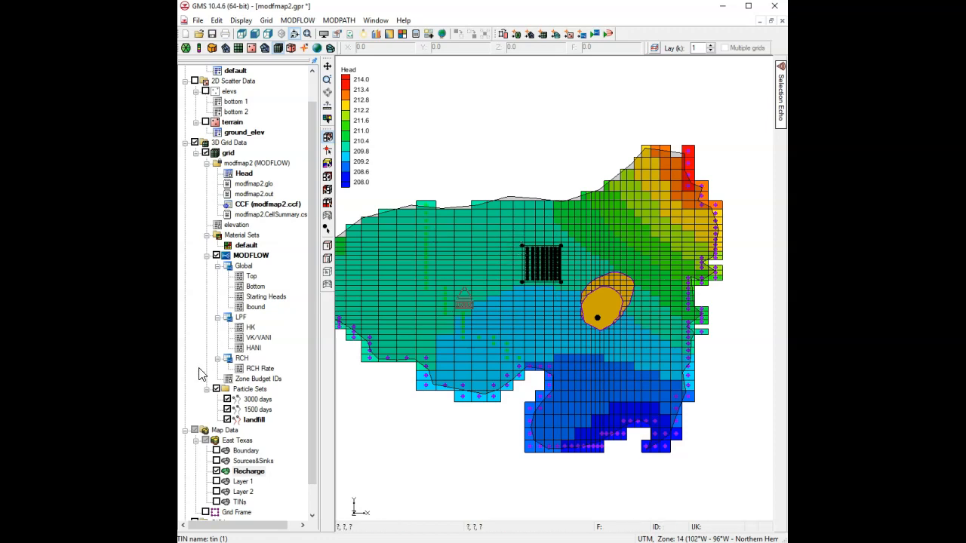
- Review the landfill entry in the particle set settings and turn on the display of particle pathlines
double_click(255, 421)
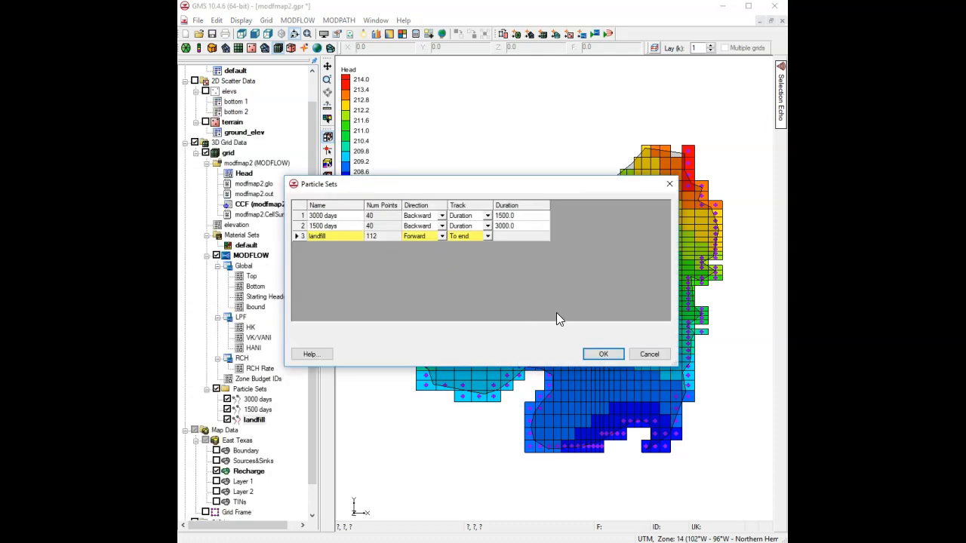
click(605, 354)
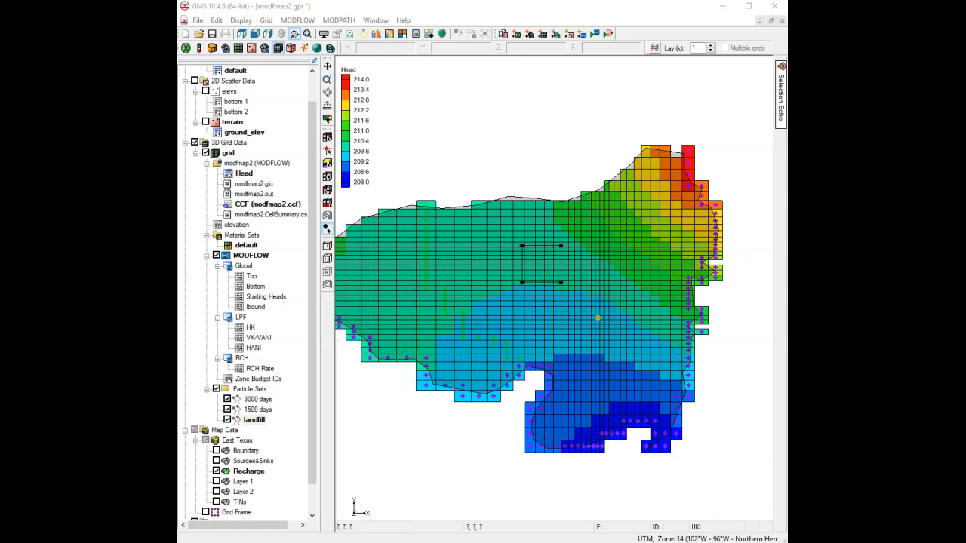
click(339, 20)
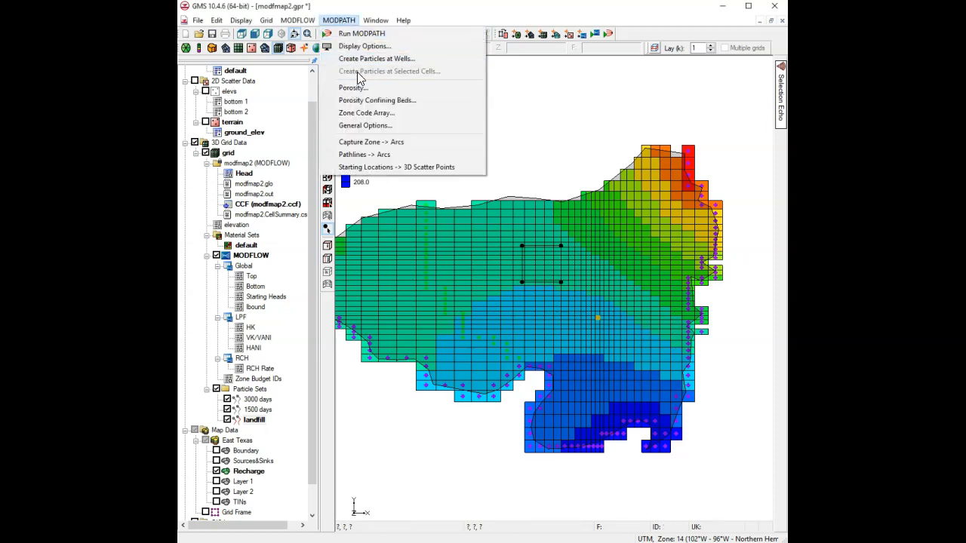
click(366, 46)
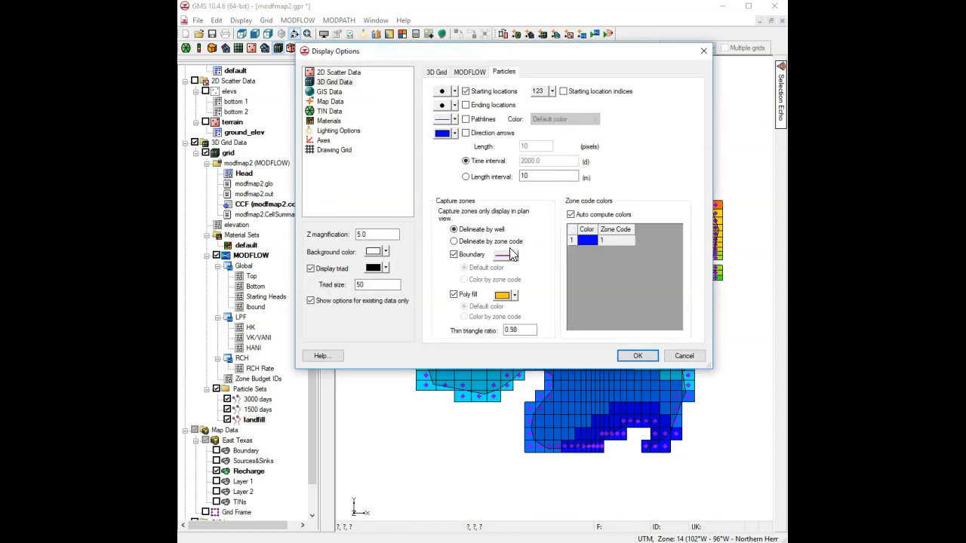
click(482, 120)
click(478, 133)
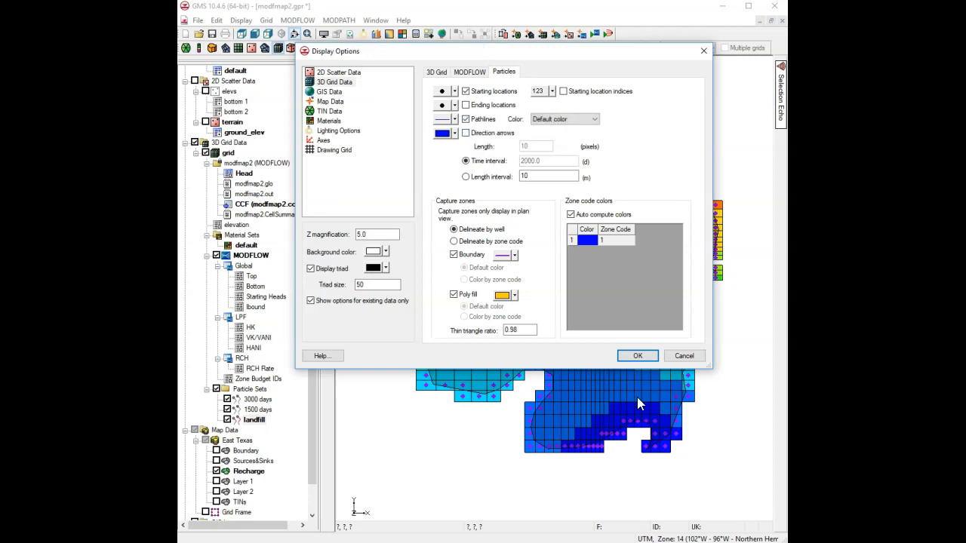
click(638, 357)
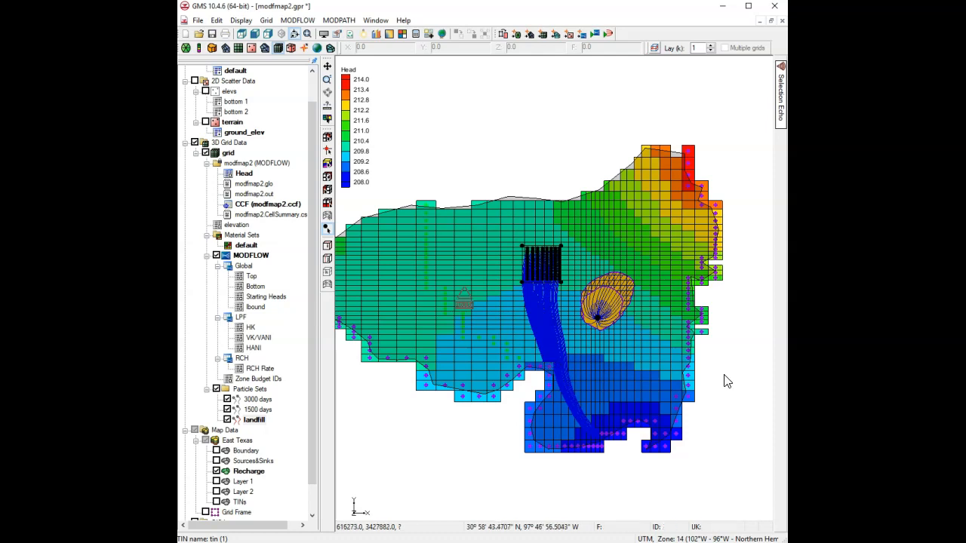
- Delete all the starting particles of the landfill particle set
click(327, 228)
click(578, 310)
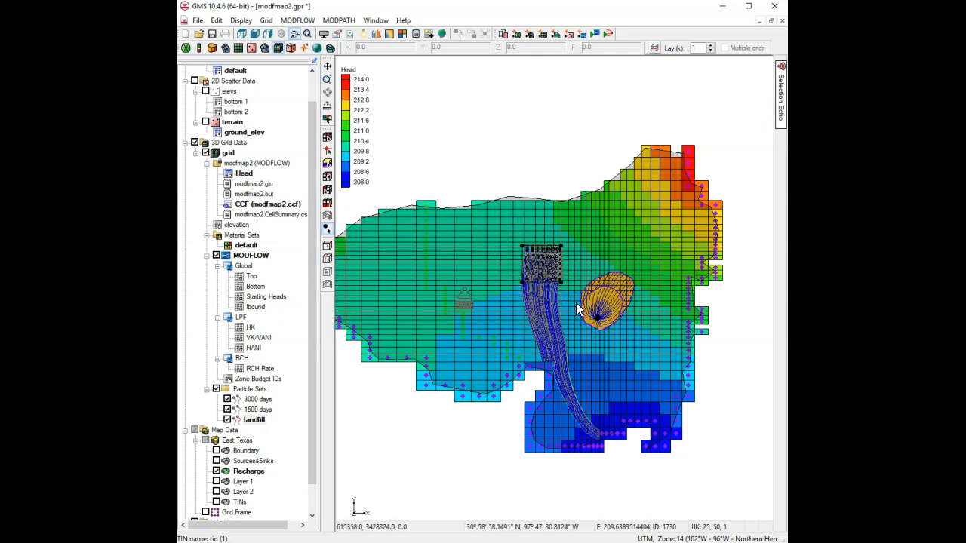
key(Delete)
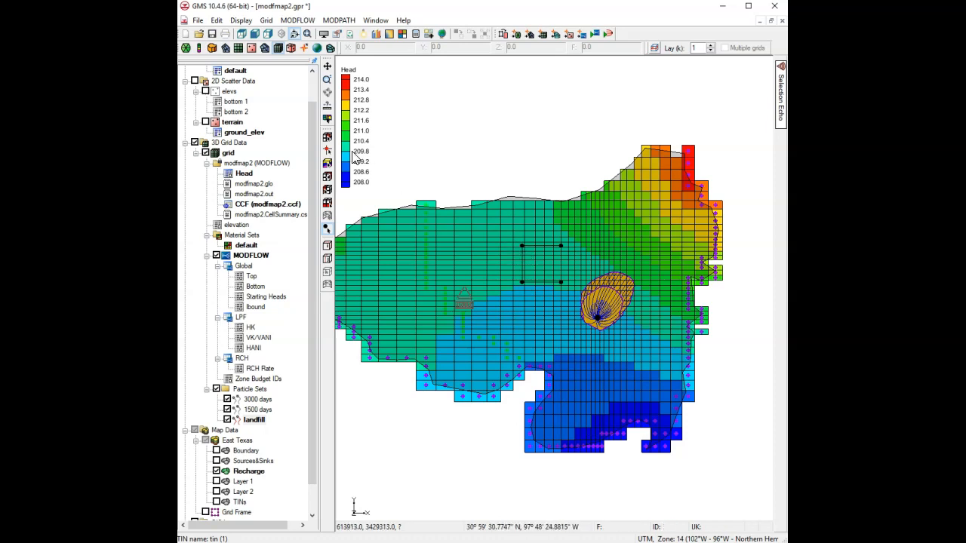
- Select the grid cells inside the landfill square and create one particle per cell on the water table surface
click(328, 139)
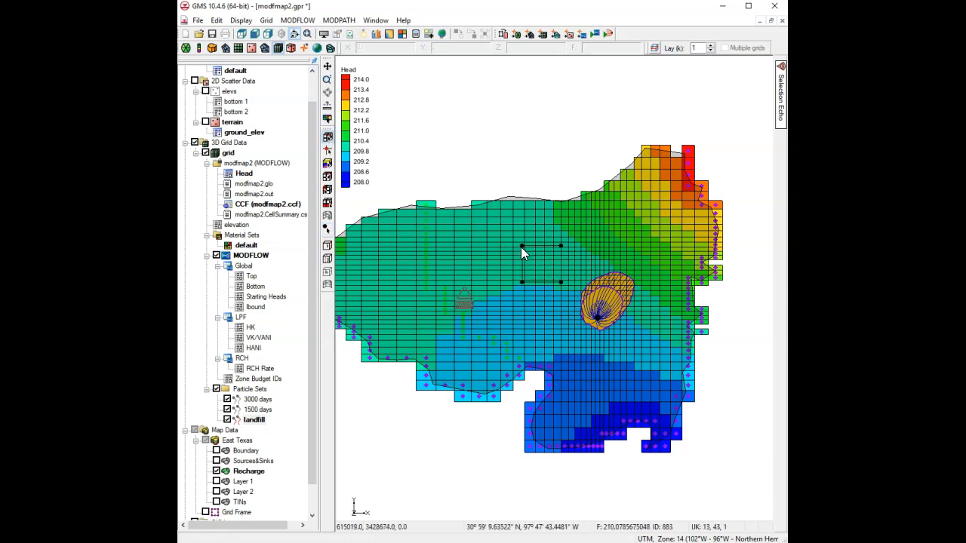
drag(522, 247, 562, 283)
click(338, 21)
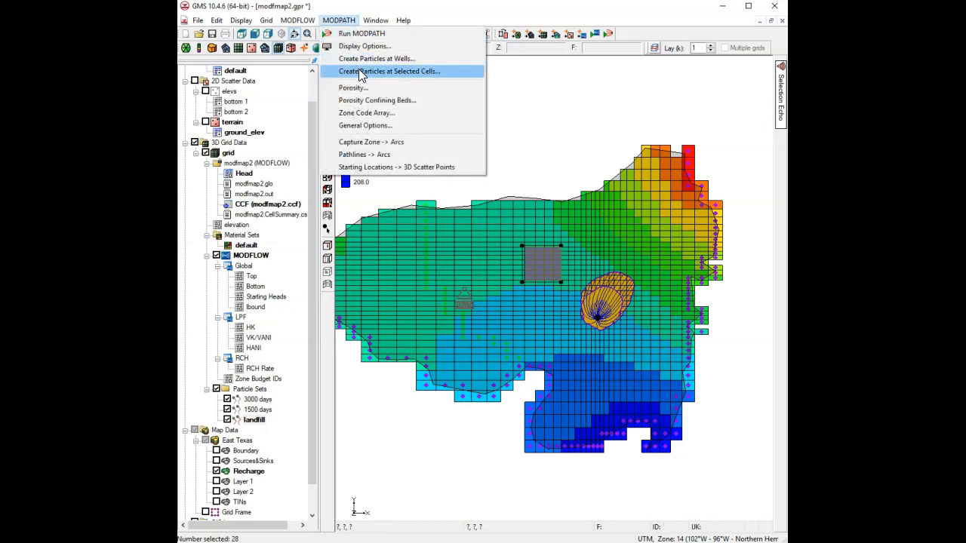
click(385, 69)
drag(360, 200, 355, 200)
click(374, 372)
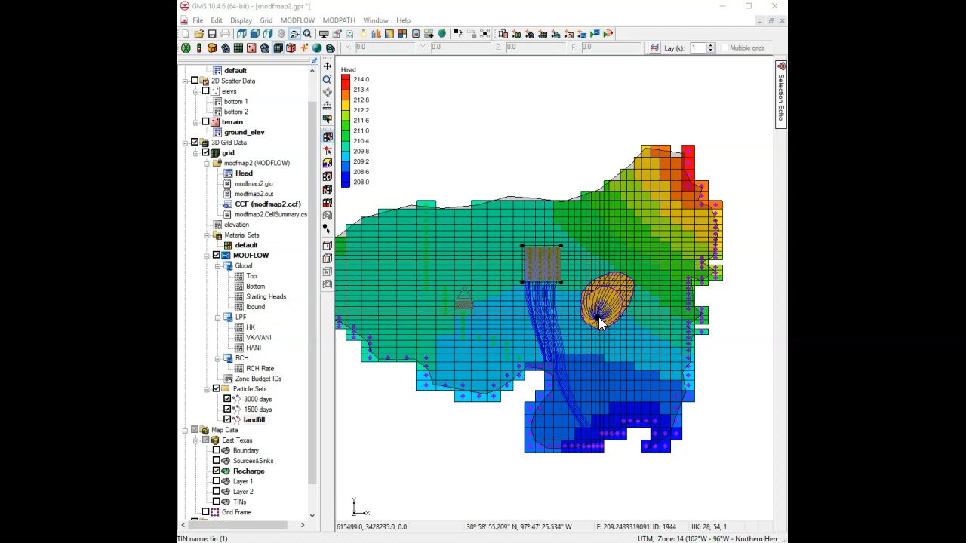
- Make the Sources&Sinks coverage active, hide the 3D grid data, and increase the extraction flow rate of well2
click(249, 461)
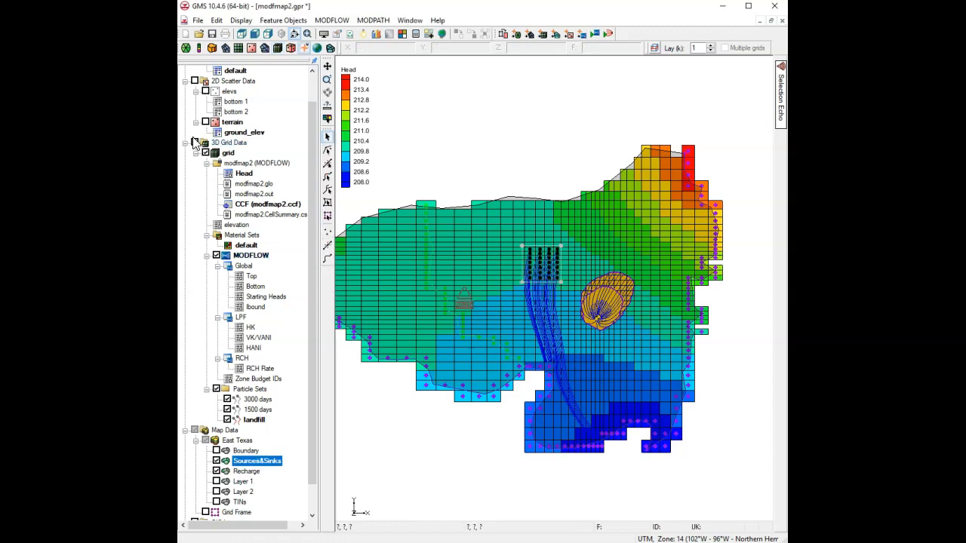
click(194, 142)
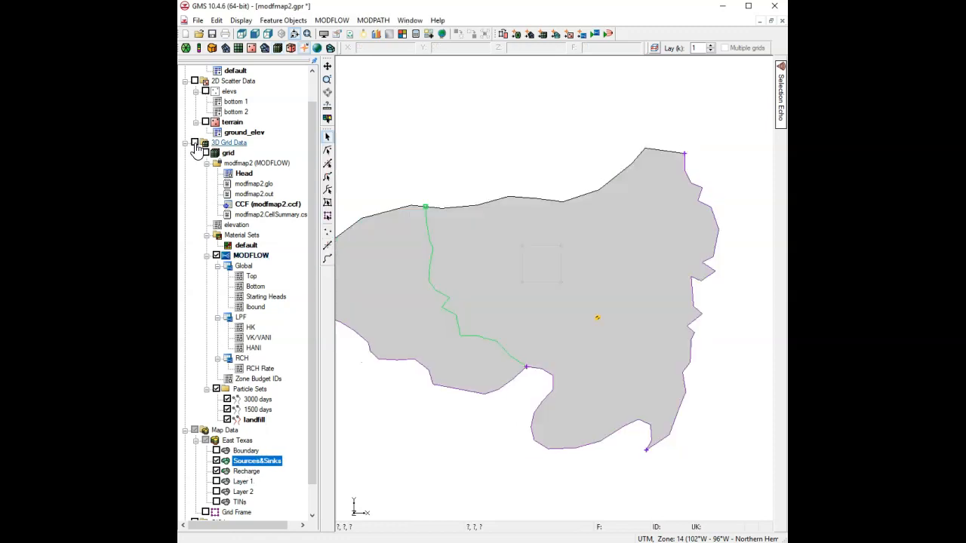
click(597, 318)
double_click(598, 317)
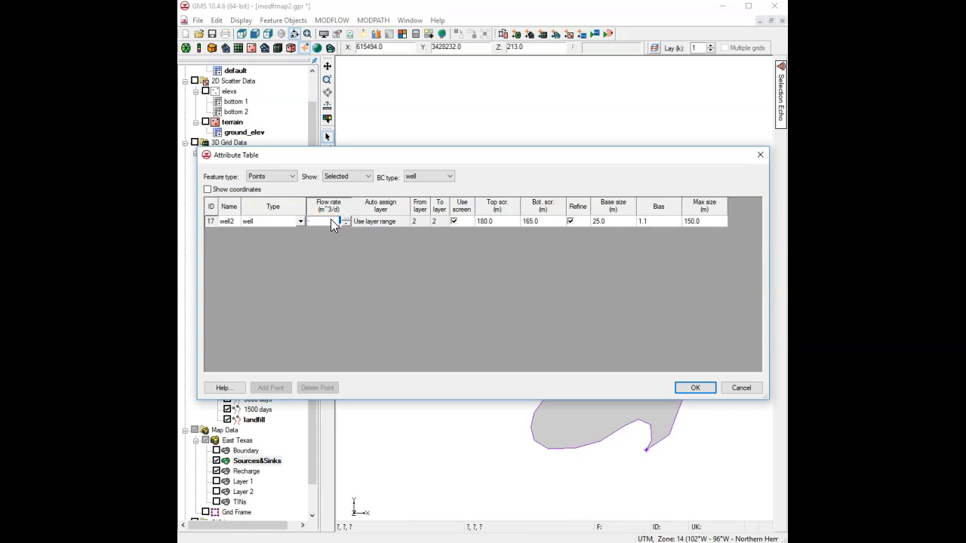
text(-660)
text(00)
click(694, 390)
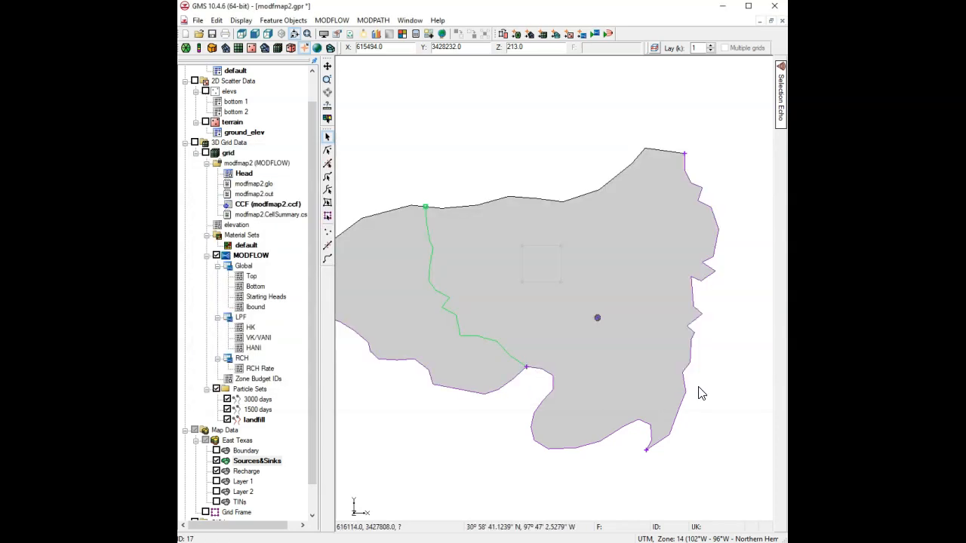
- Convert the updated conceptual model to the MODFLOW simulation with Map -> MODFLOW
click(284, 21)
click(316, 291)
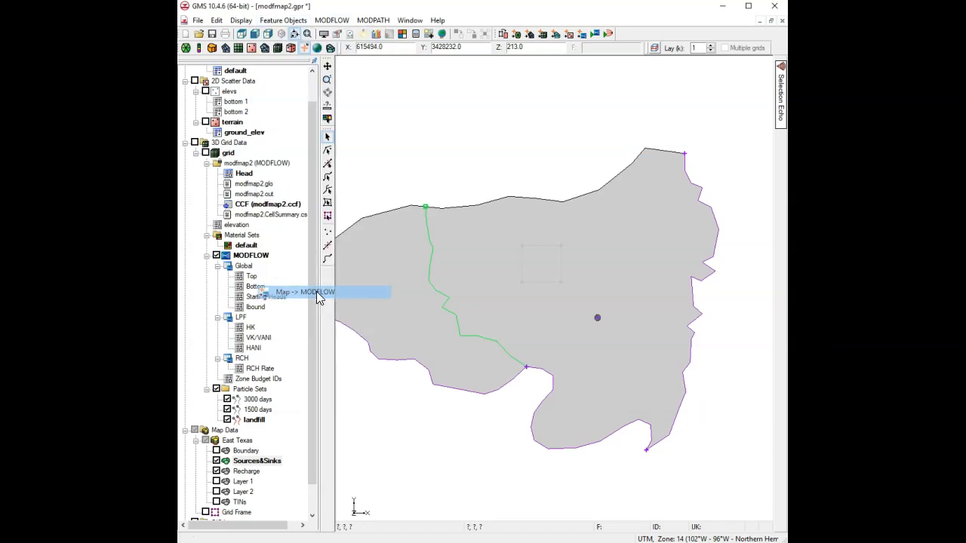
click(518, 315)
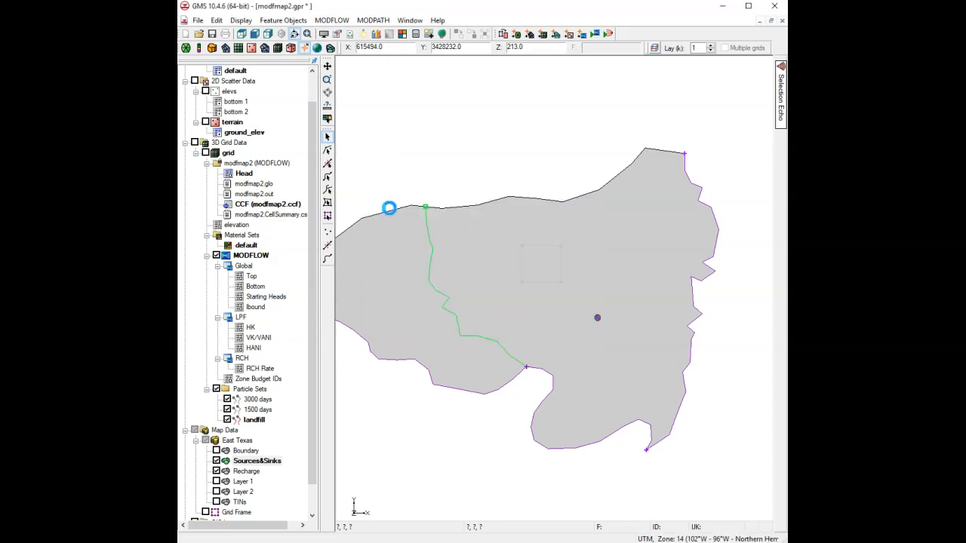
- Save the project under the new name modpath1.gpr in the start folder
click(199, 21)
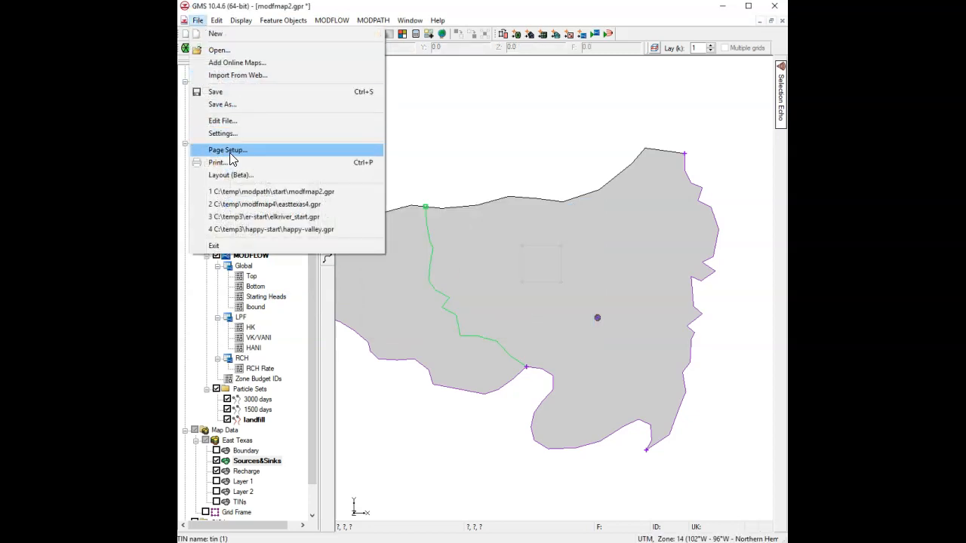
click(227, 101)
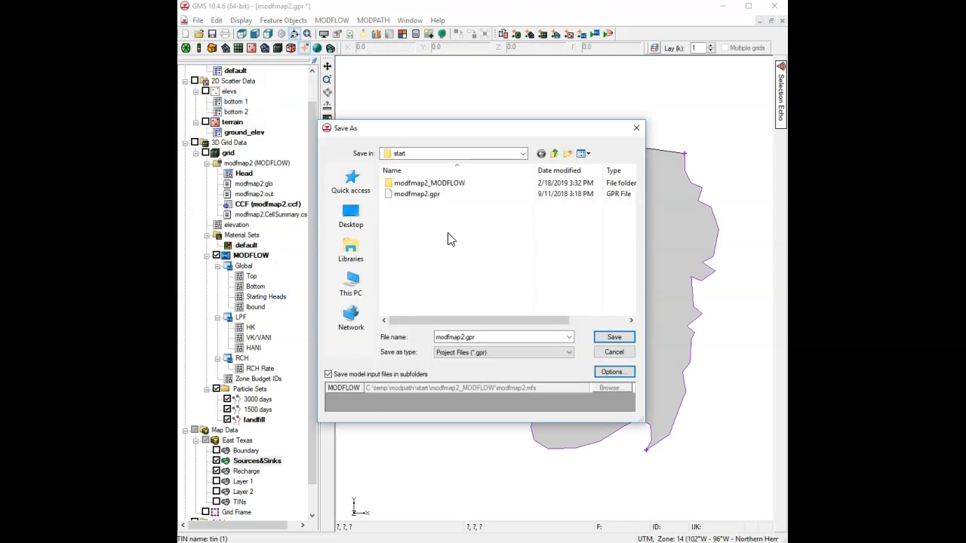
double_click(459, 335)
text(modpath1)
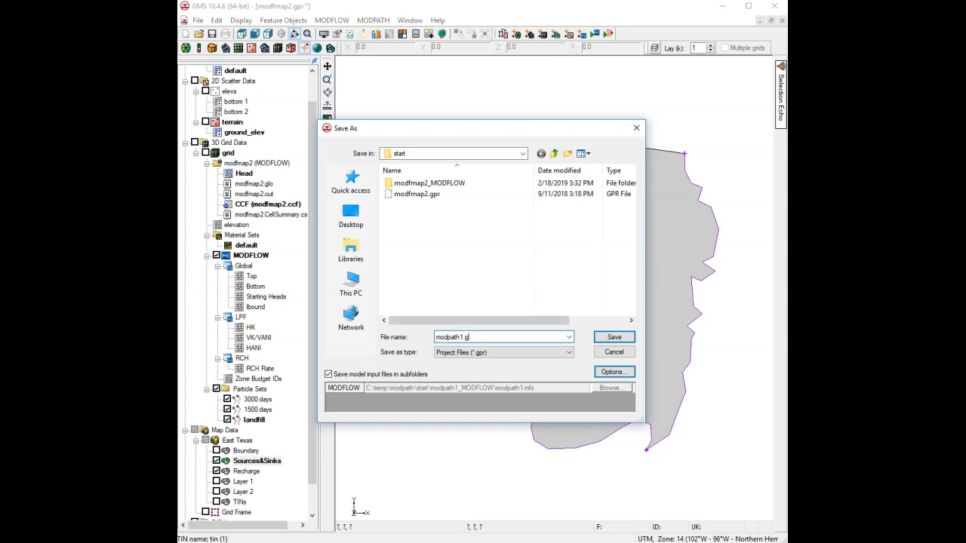
key(Return)
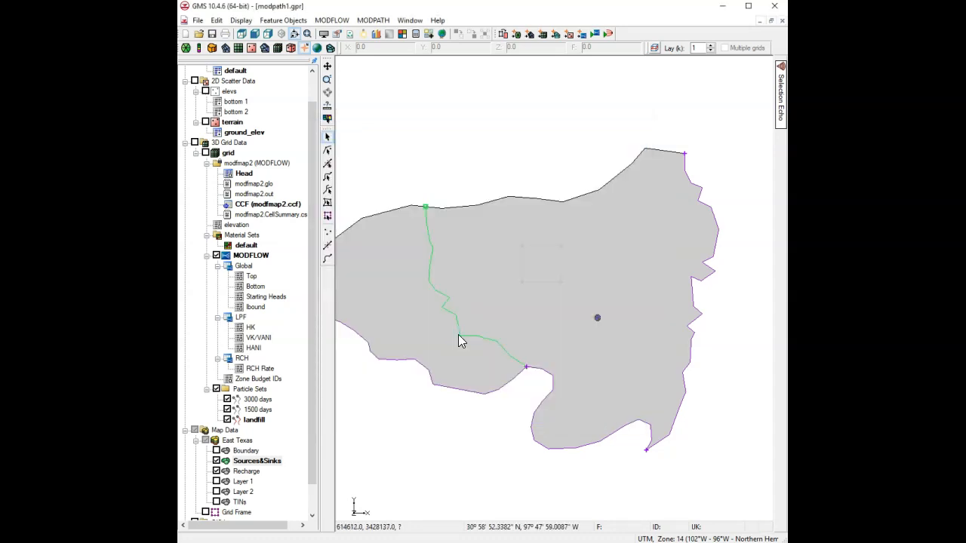
- Run MODFLOW, read in the new solution, and show the 3D grid data again
click(594, 34)
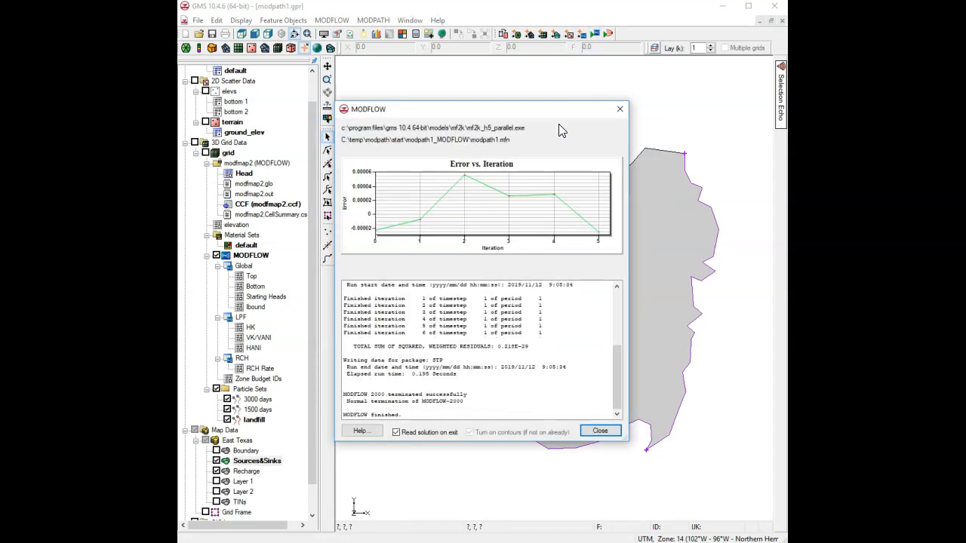
click(599, 432)
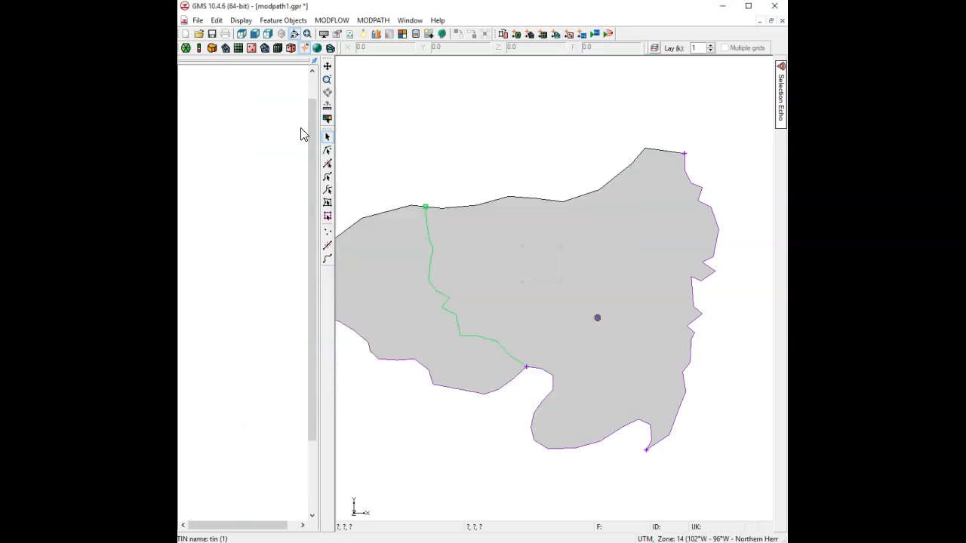
click(195, 142)
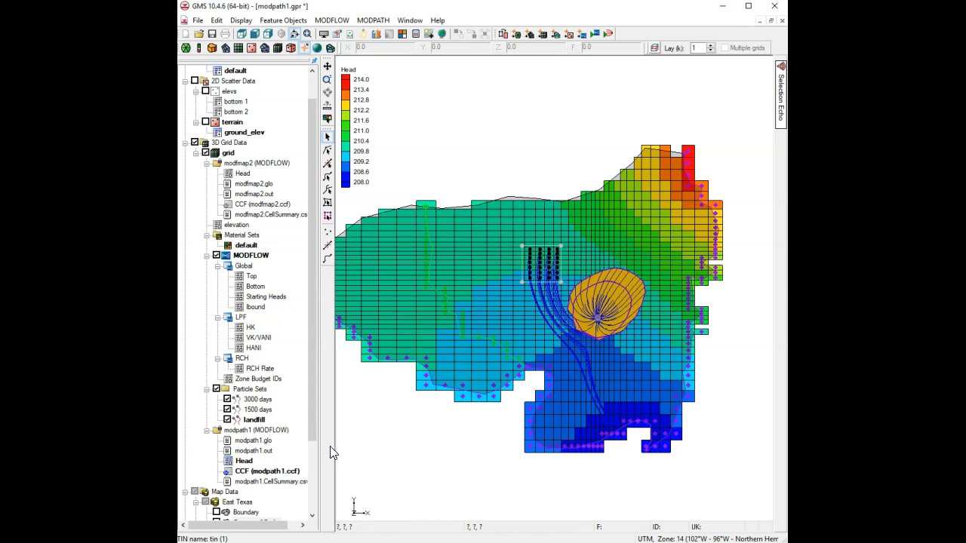
- Hide the 3000 days and 1500 days particle sets, leaving only the landfill set displayed
click(228, 410)
click(228, 409)
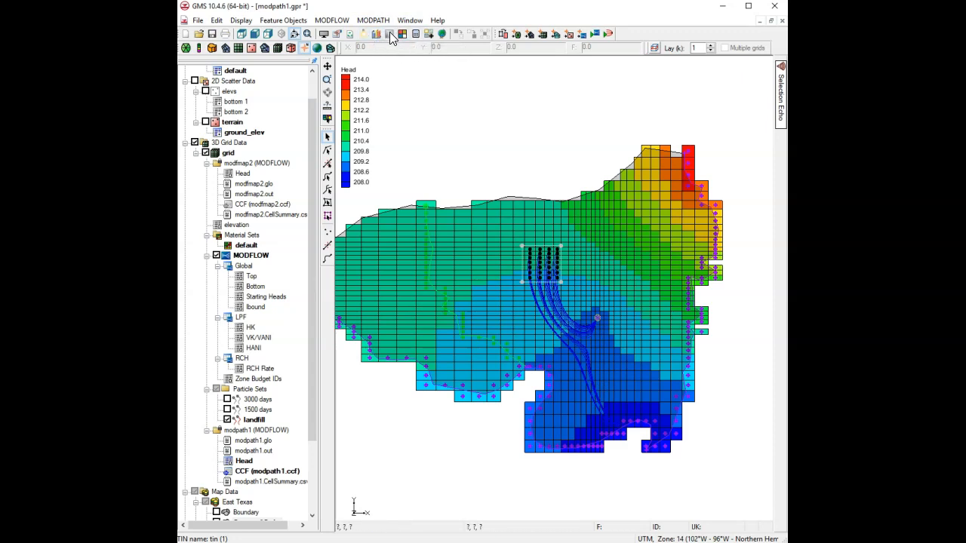
click(332, 21)
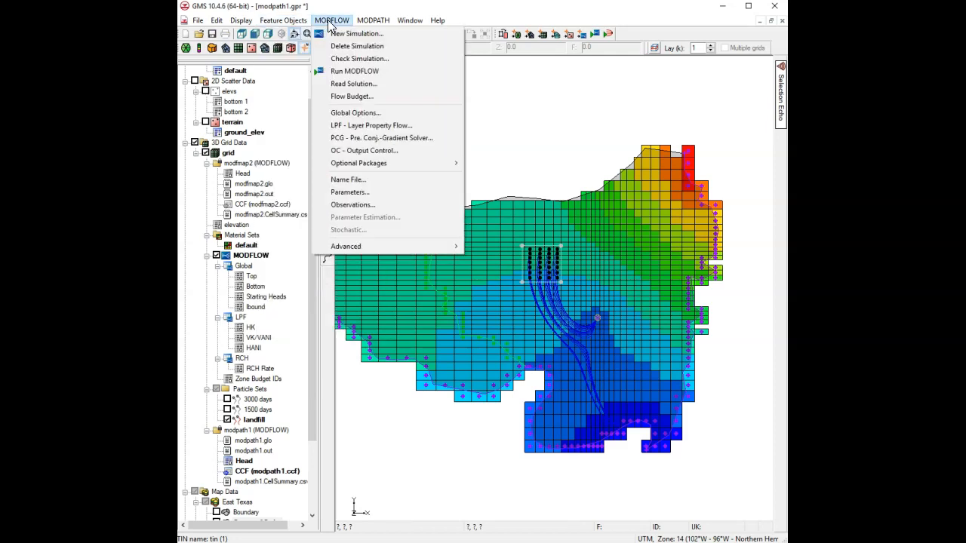
- Set the contour method of the 3D grid's head dataset to Color Fill and Linear
click(331, 21)
click(324, 34)
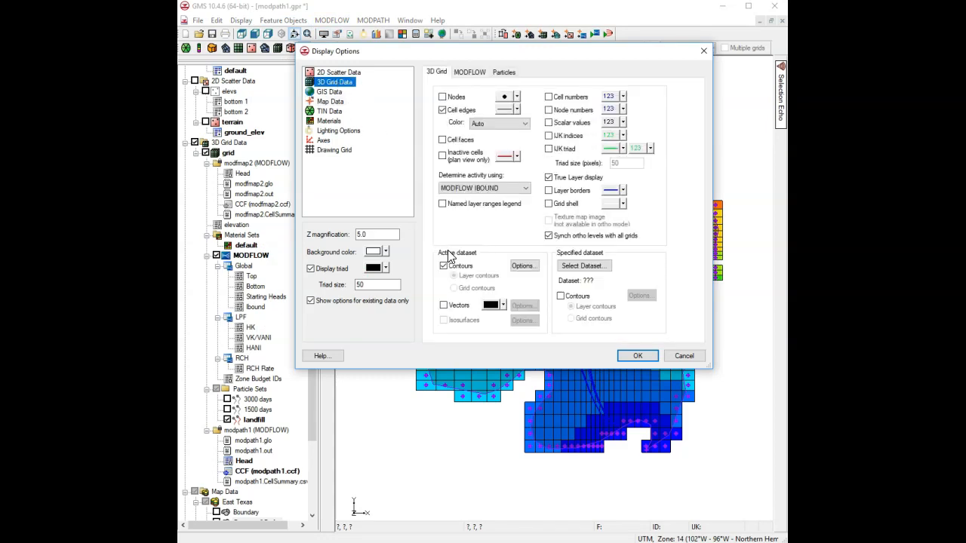
click(523, 266)
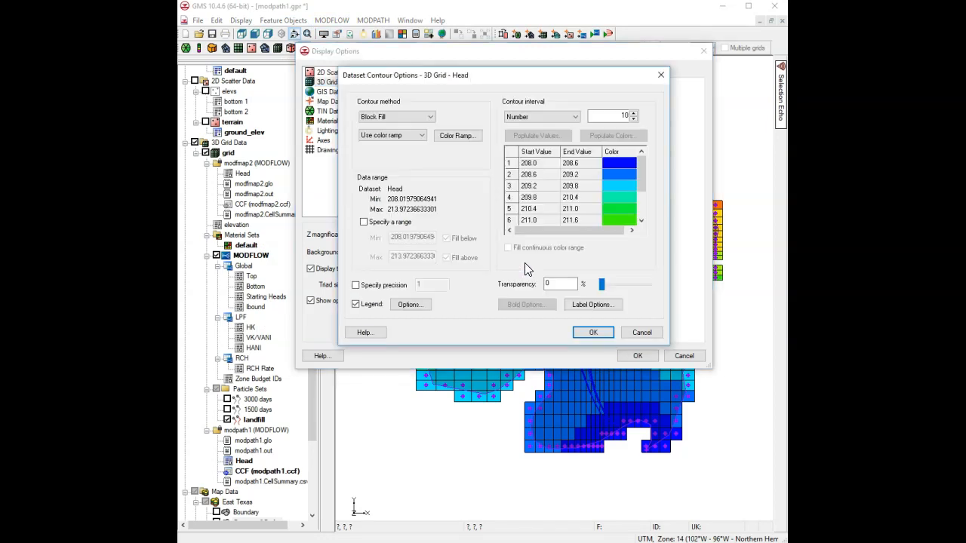
click(411, 119)
click(399, 139)
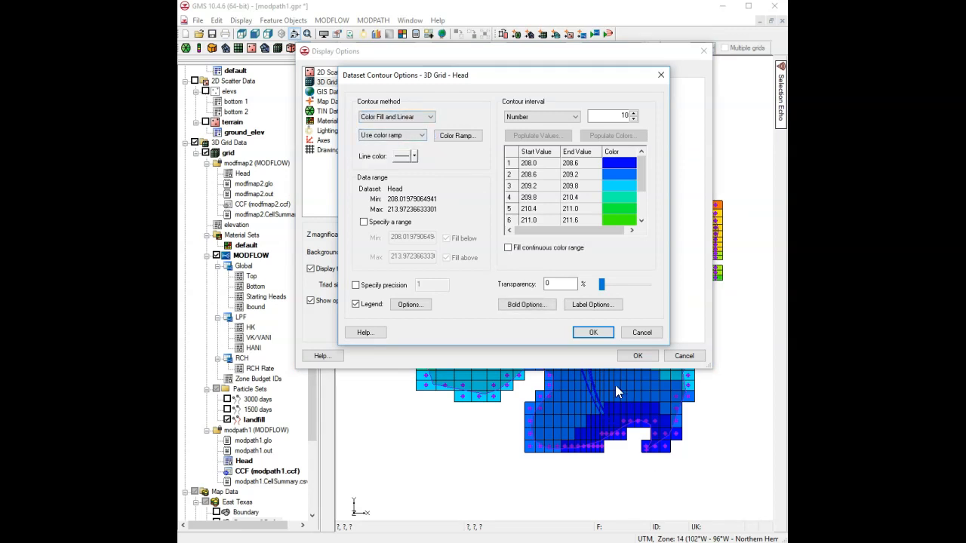
click(604, 333)
click(635, 356)
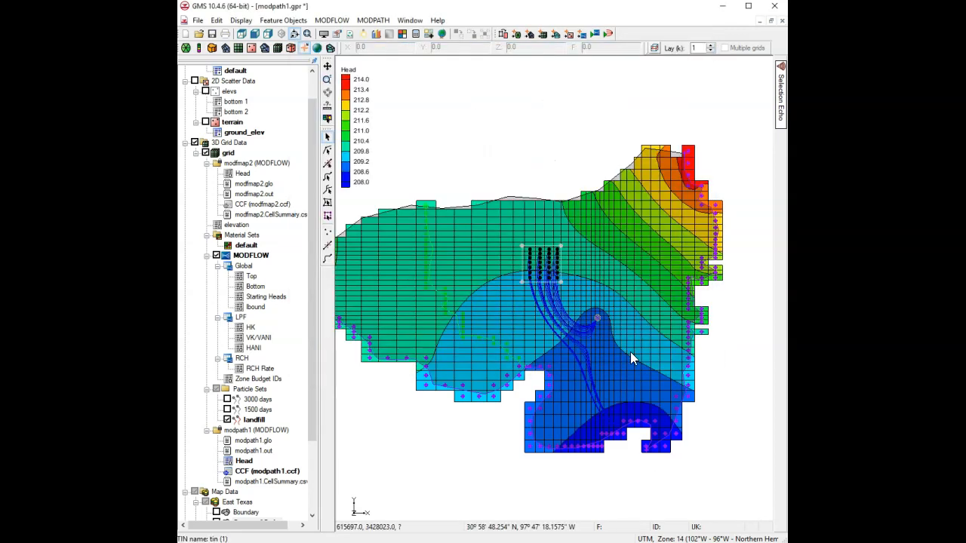
- Switch the contour method of the 3D grid's head dataset to Linear
click(324, 34)
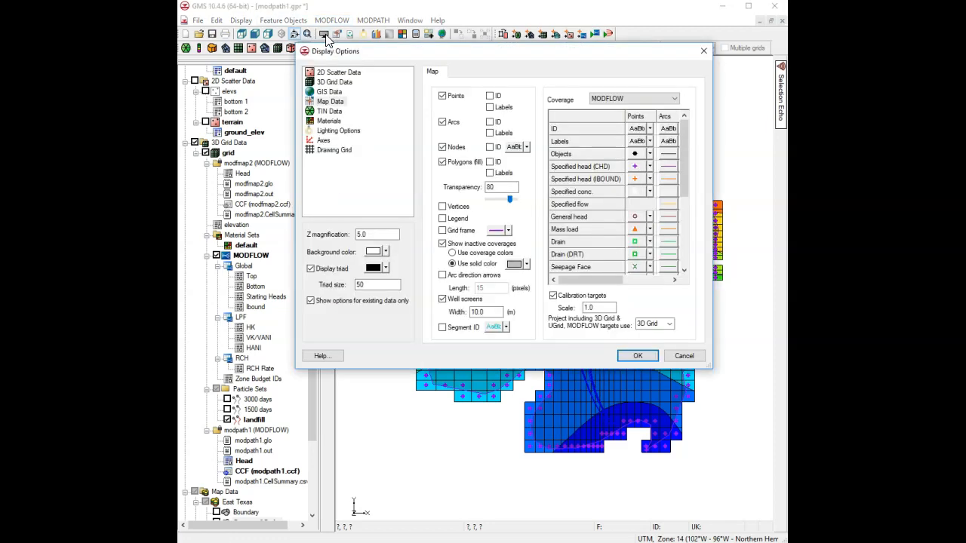
click(338, 82)
click(523, 266)
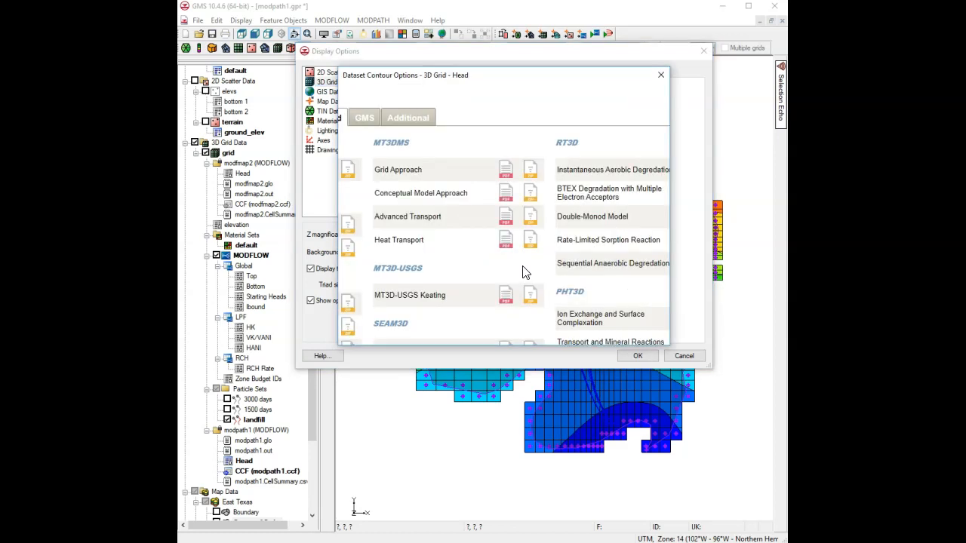
click(412, 117)
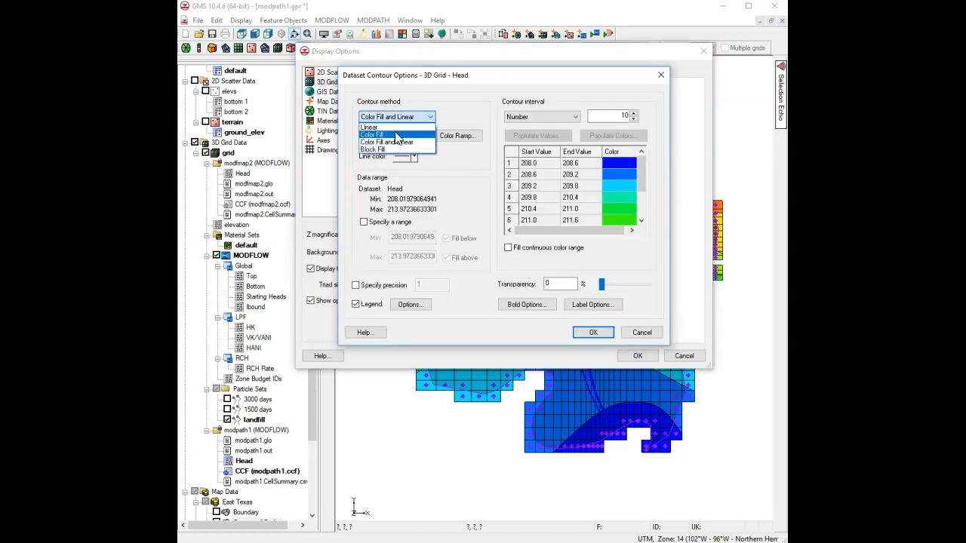
click(388, 130)
click(594, 333)
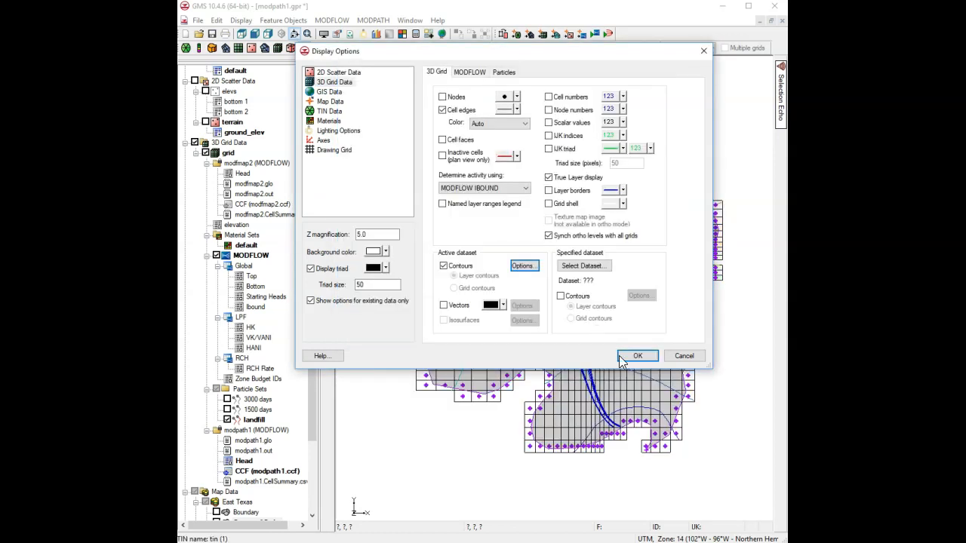
click(631, 358)
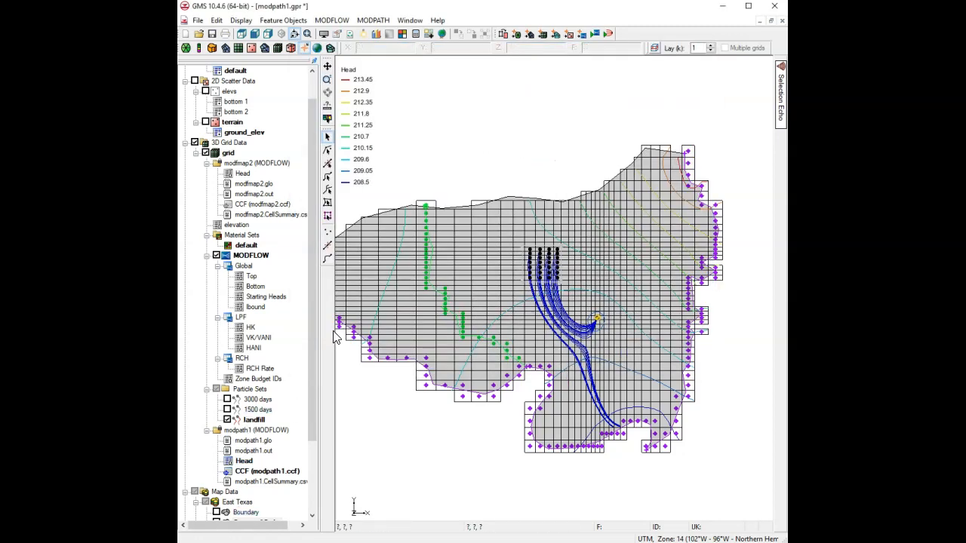
- Hide all Map Data, including every East Texas coverage and the grid frame
drag(312, 348, 314, 430)
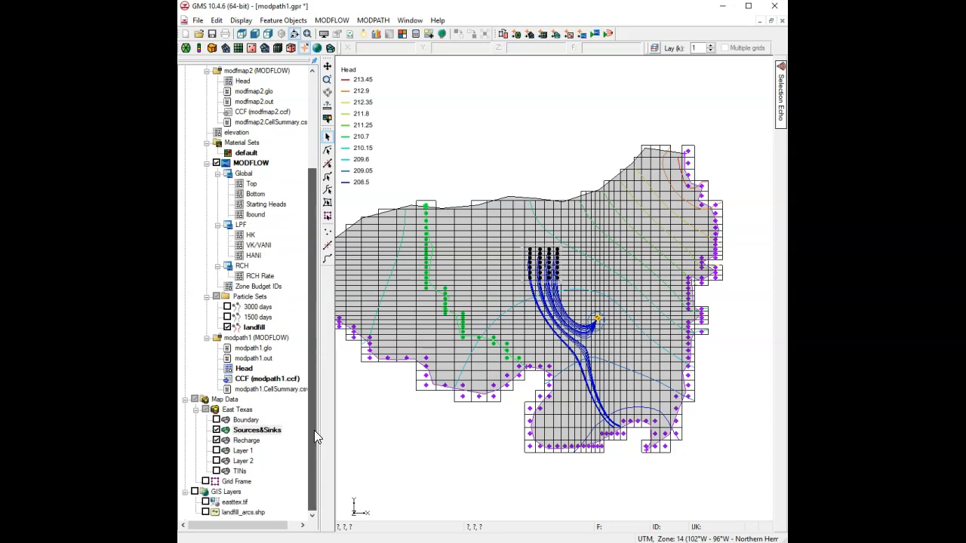
click(195, 400)
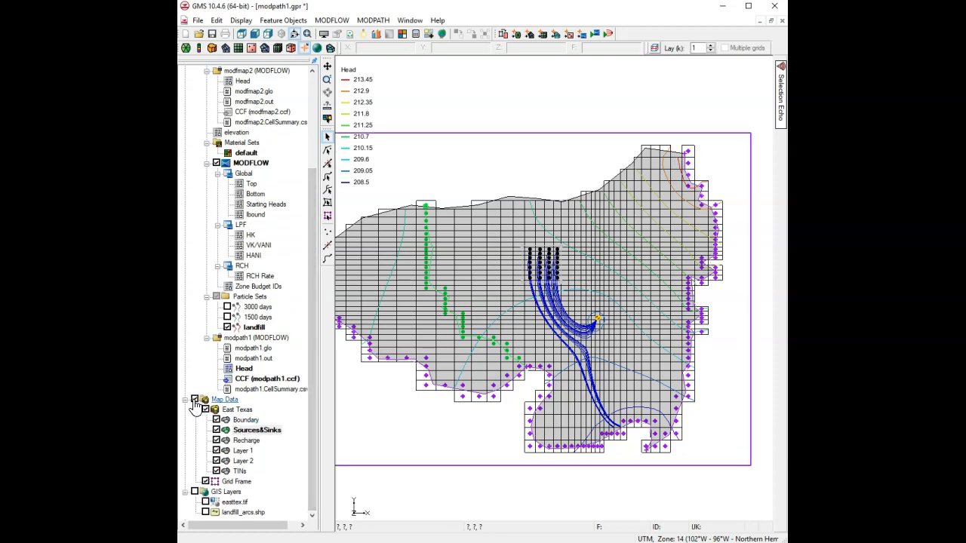
click(194, 400)
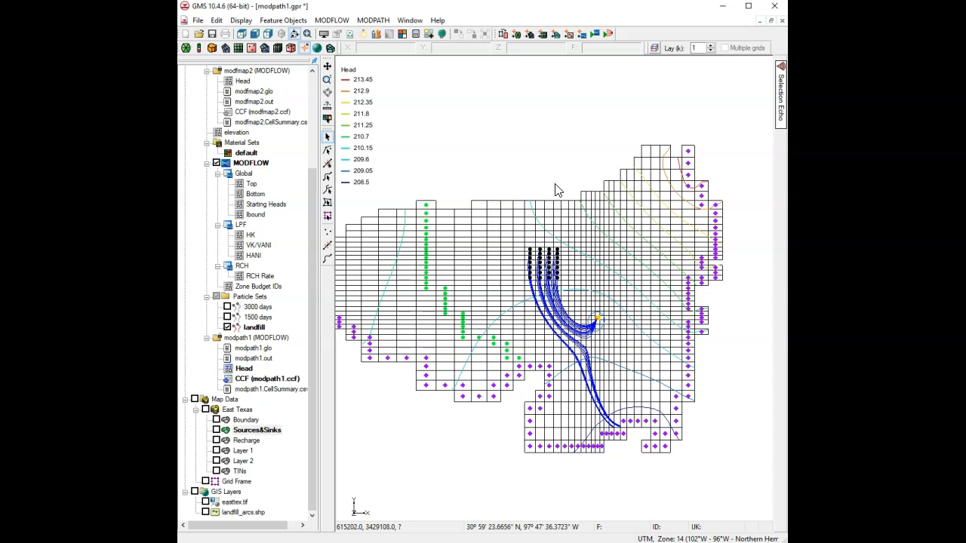
- Color the MODPATH pathlines by Ending code in the particle display options
click(332, 22)
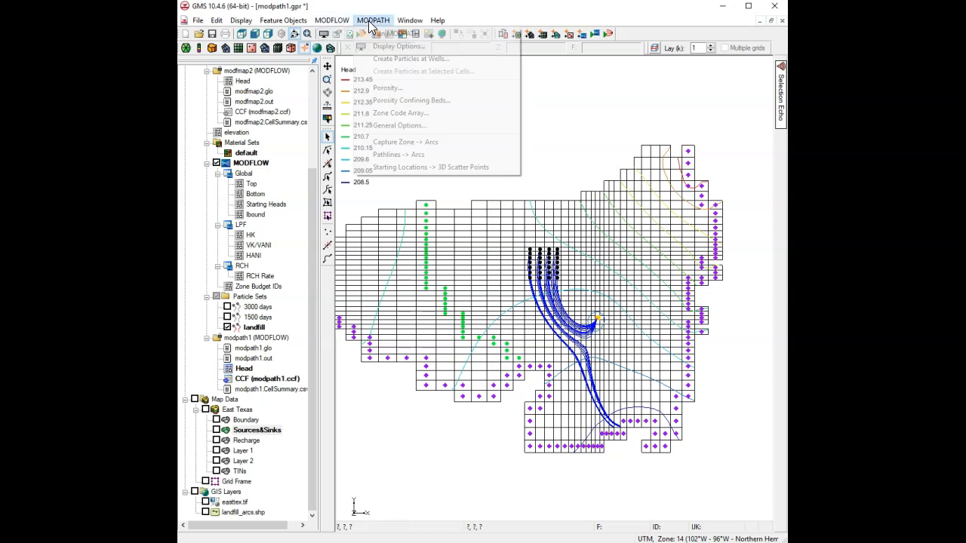
click(393, 53)
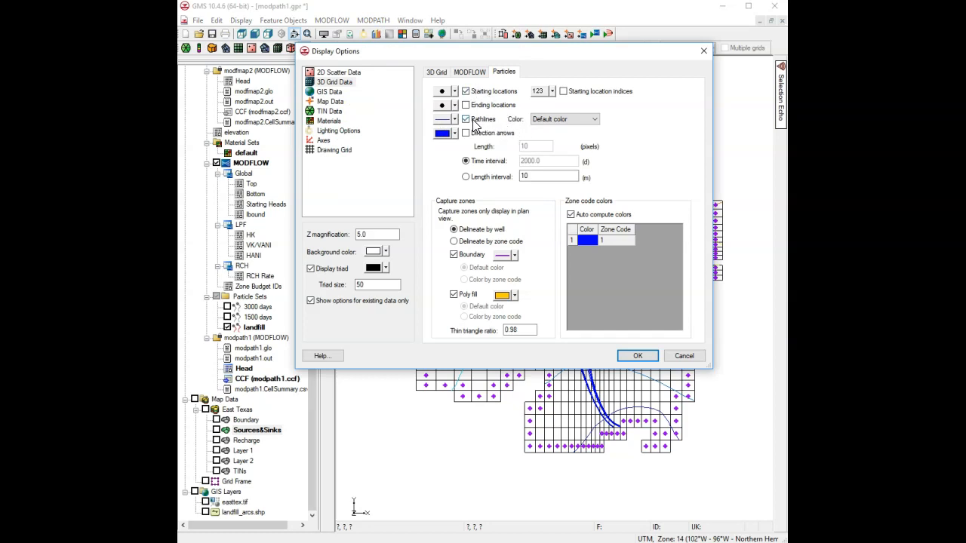
click(562, 121)
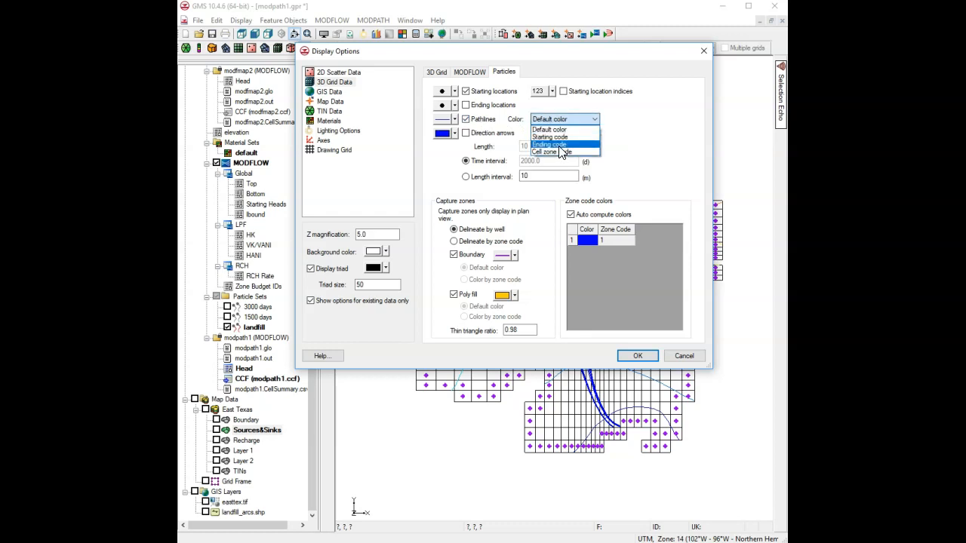
click(551, 144)
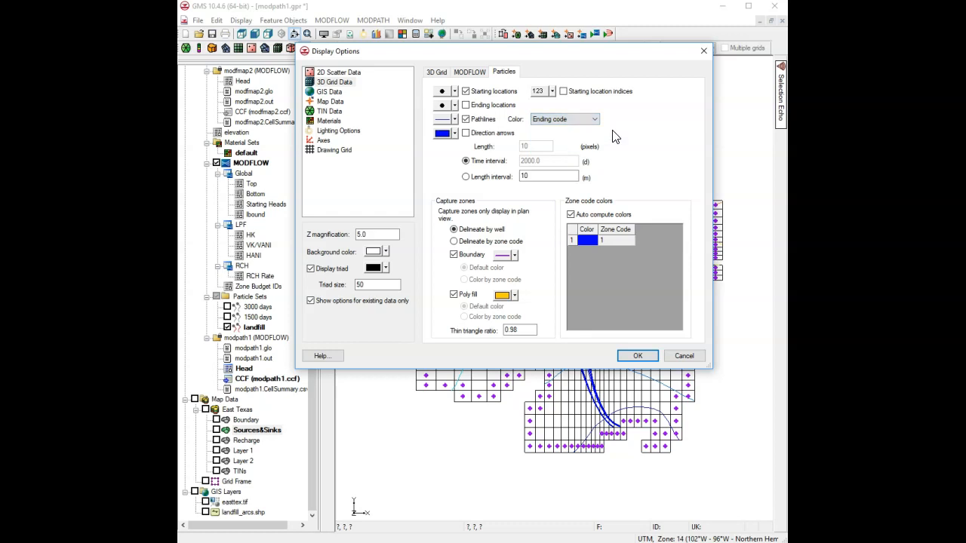
click(637, 357)
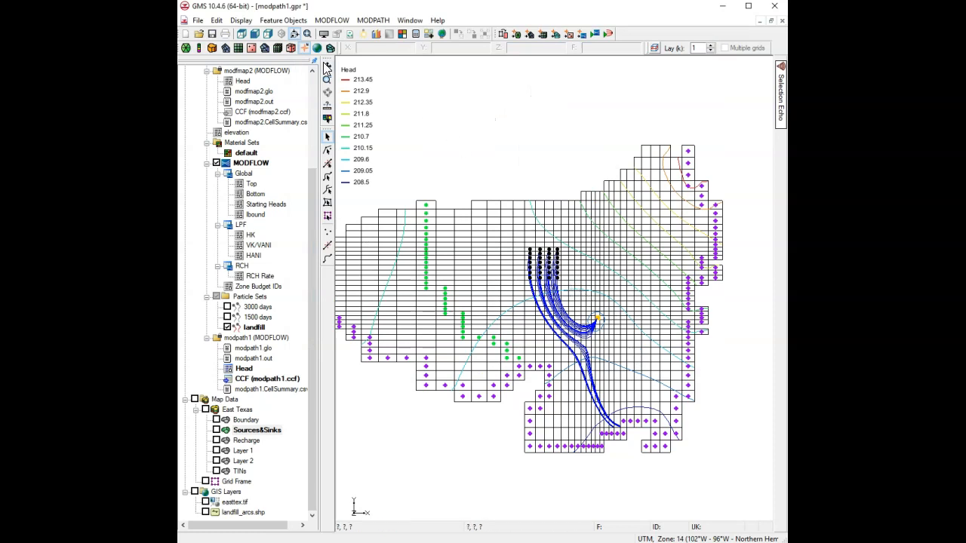
- Set the MODPATH zone code to 2 for the 3D grid cell containing the well near the landfill pathlines
click(327, 80)
drag(494, 214, 647, 451)
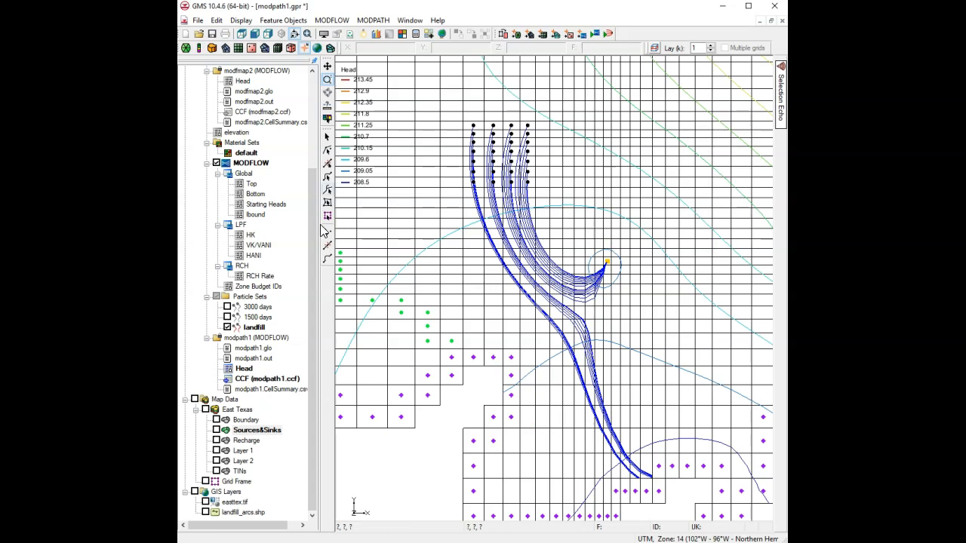
click(278, 48)
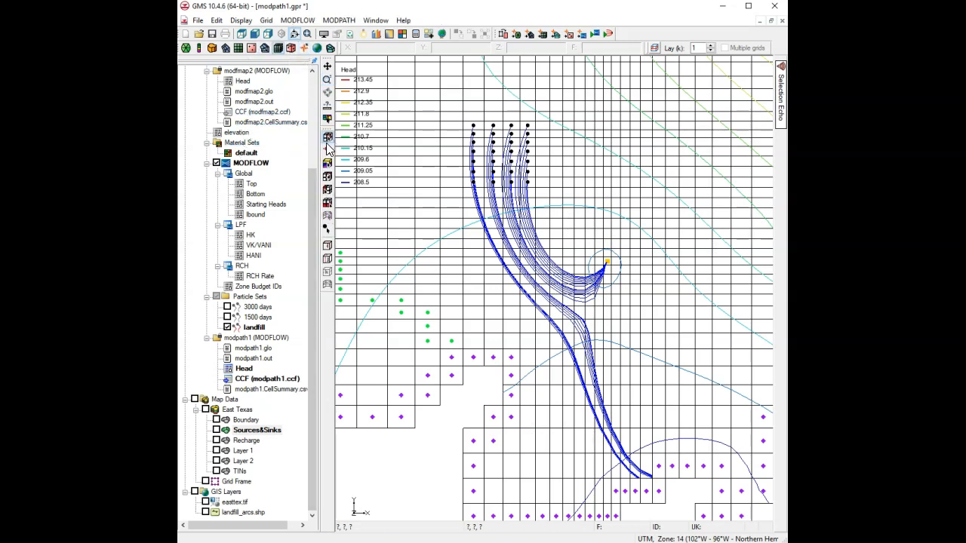
click(607, 262)
double_click(609, 265)
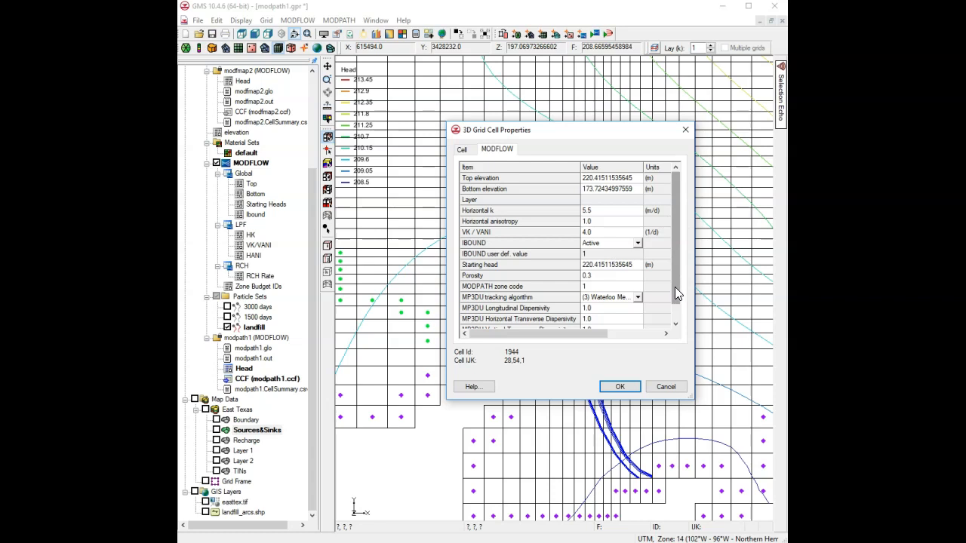
scroll(675, 287, down, 1)
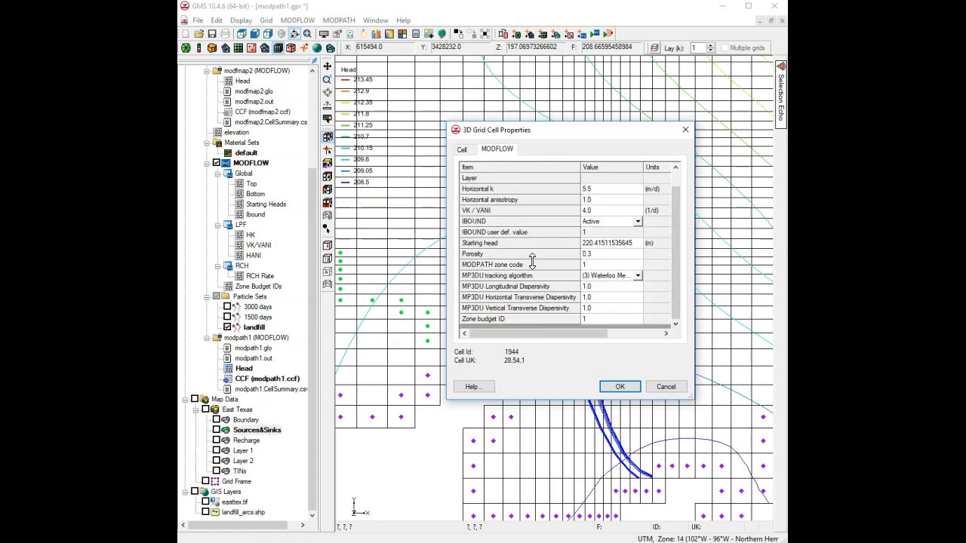
click(595, 266)
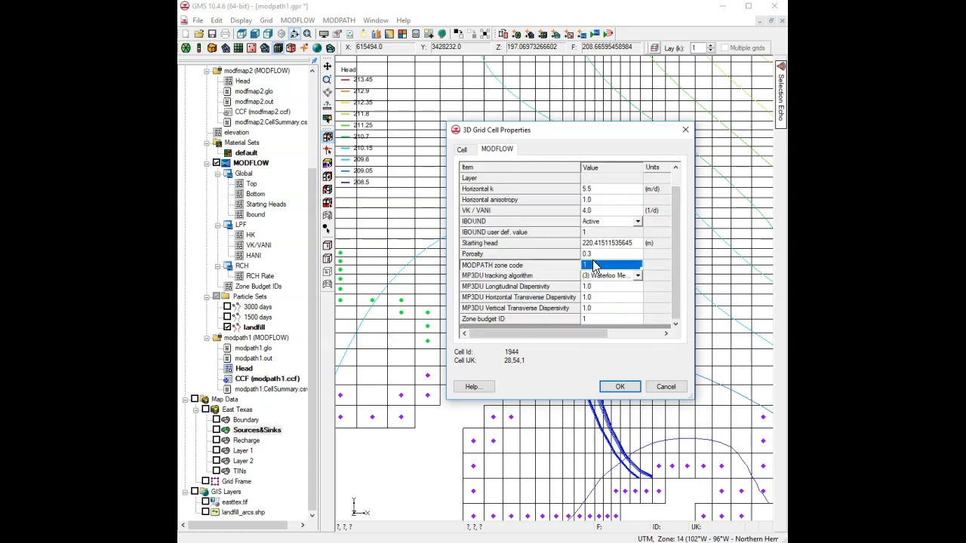
text(2)
click(619, 386)
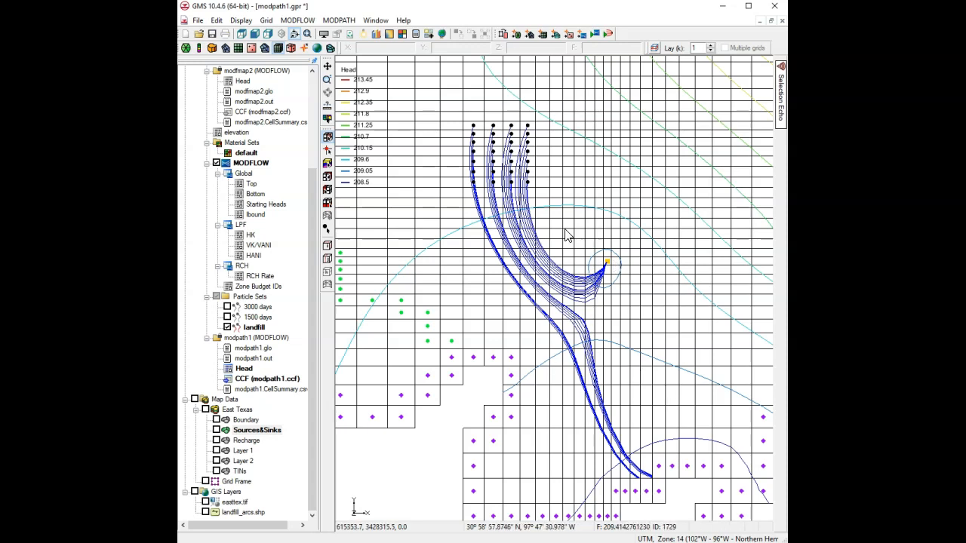
- Check the zone code colors in the particle display options and run MODPATH
click(338, 21)
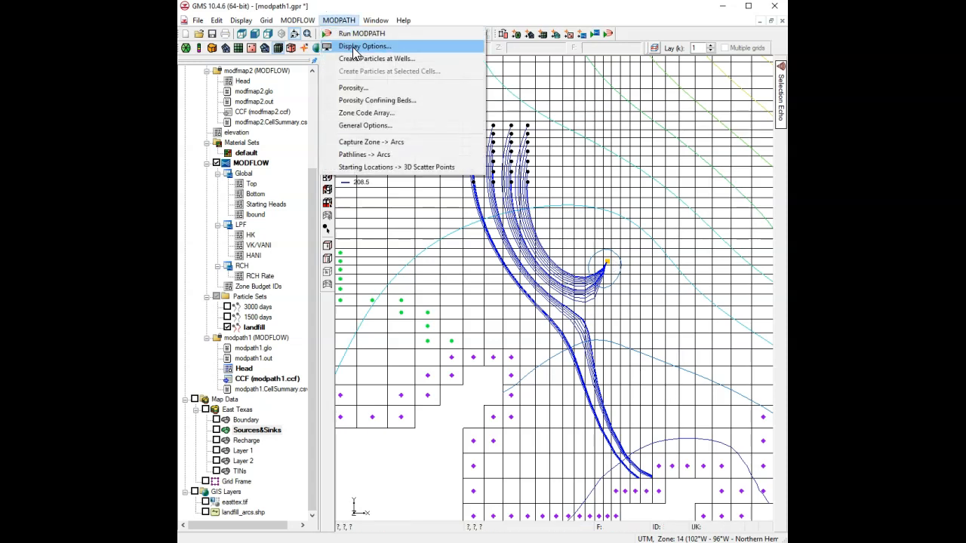
click(354, 37)
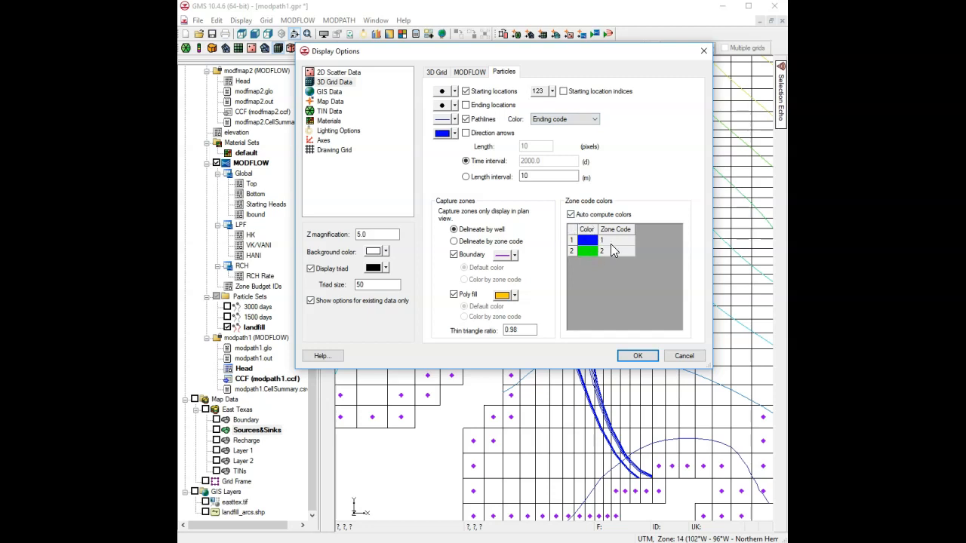
click(639, 356)
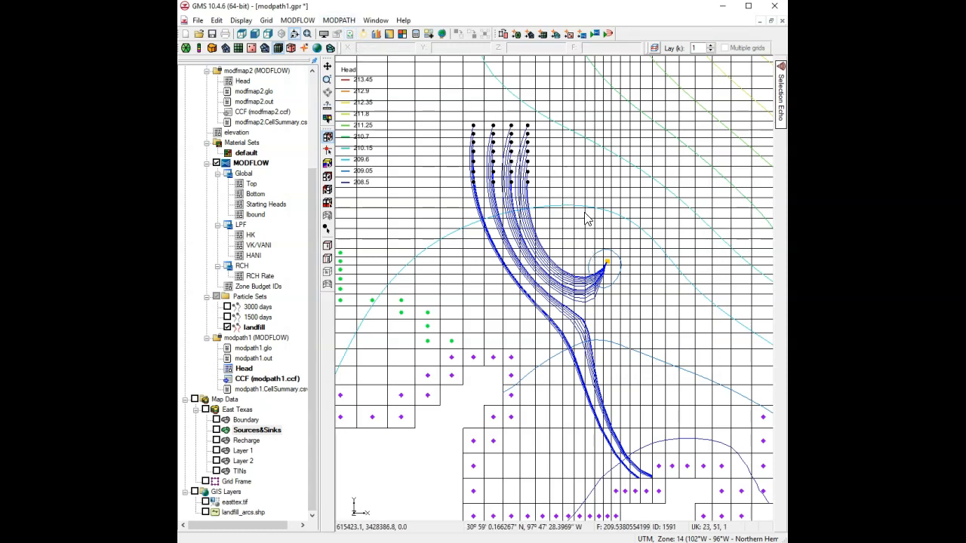
click(341, 20)
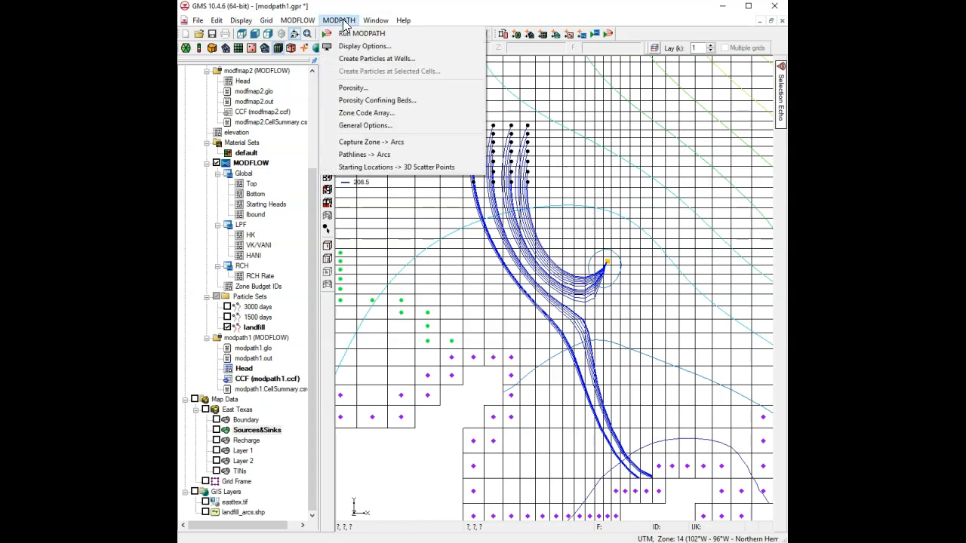
click(352, 33)
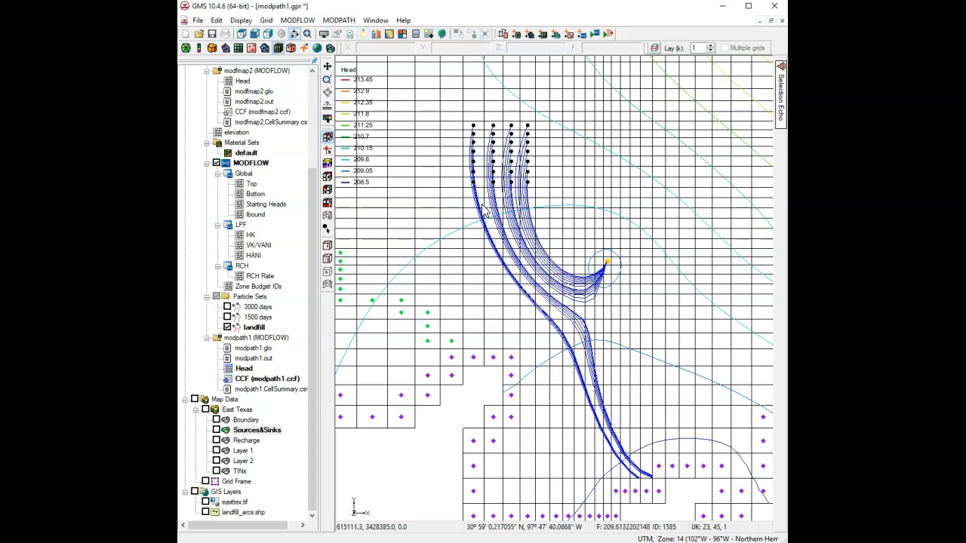
- Review the pathline color setting and zone code colors in the particle display options, keeping Ending code
click(324, 34)
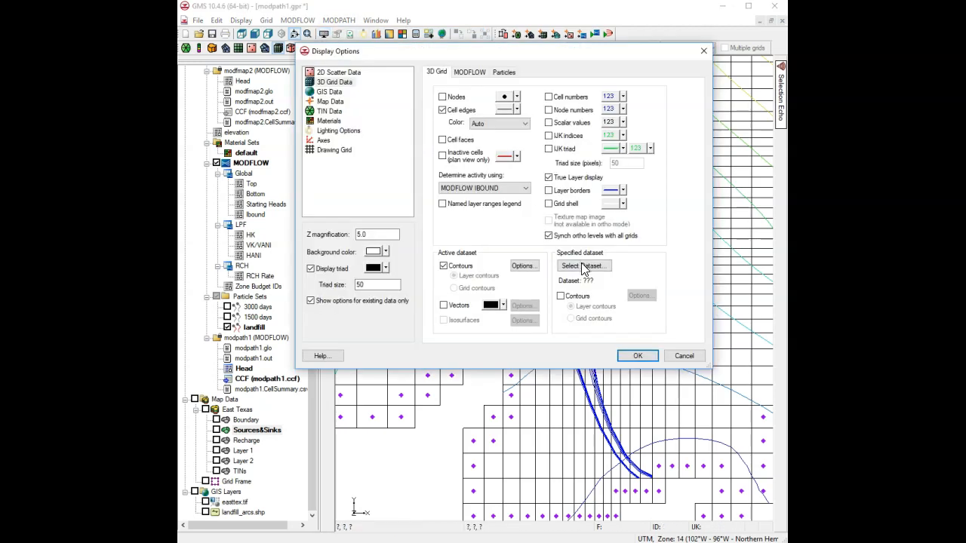
click(502, 73)
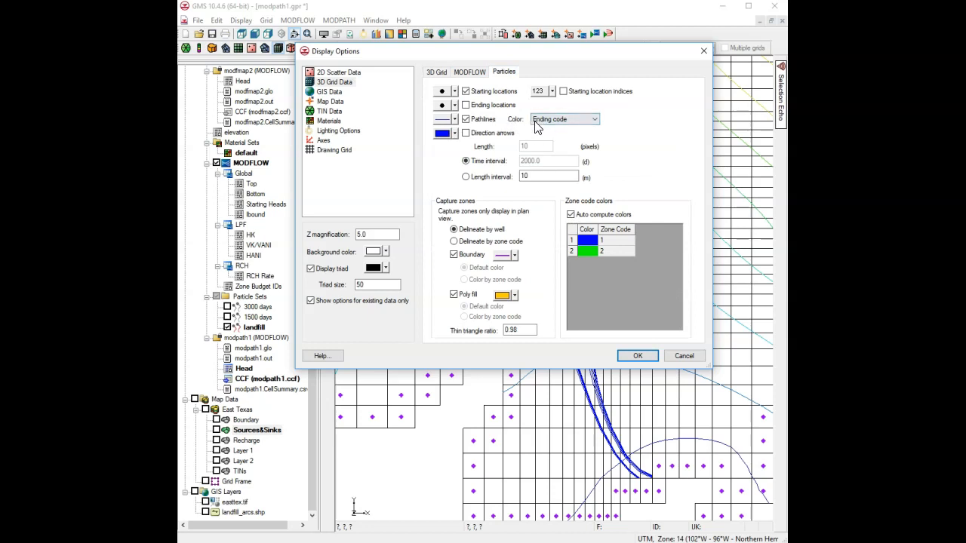
click(558, 120)
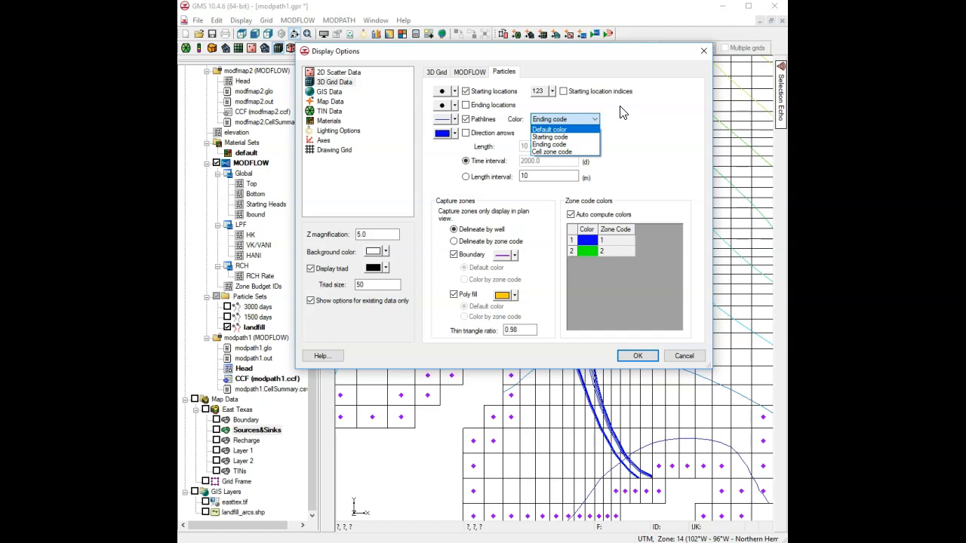
click(619, 108)
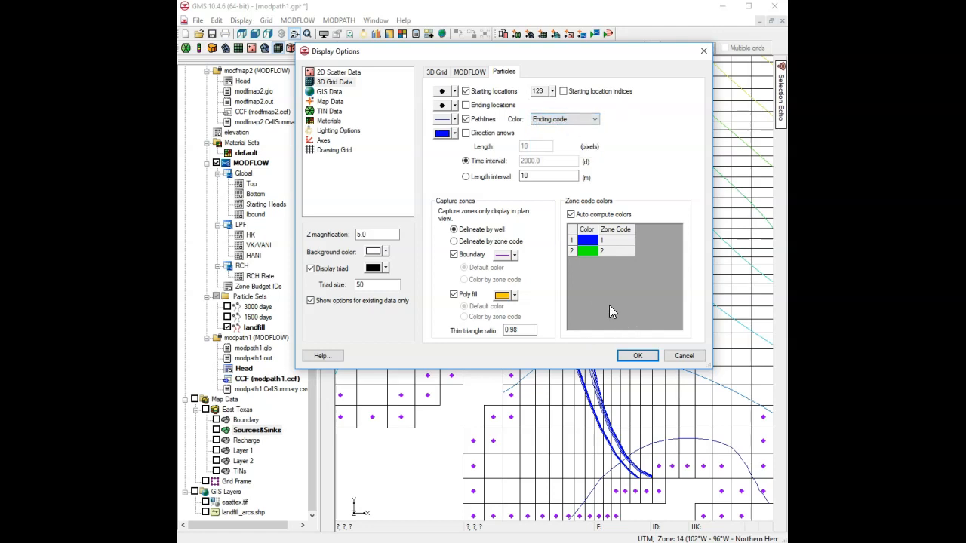
click(639, 356)
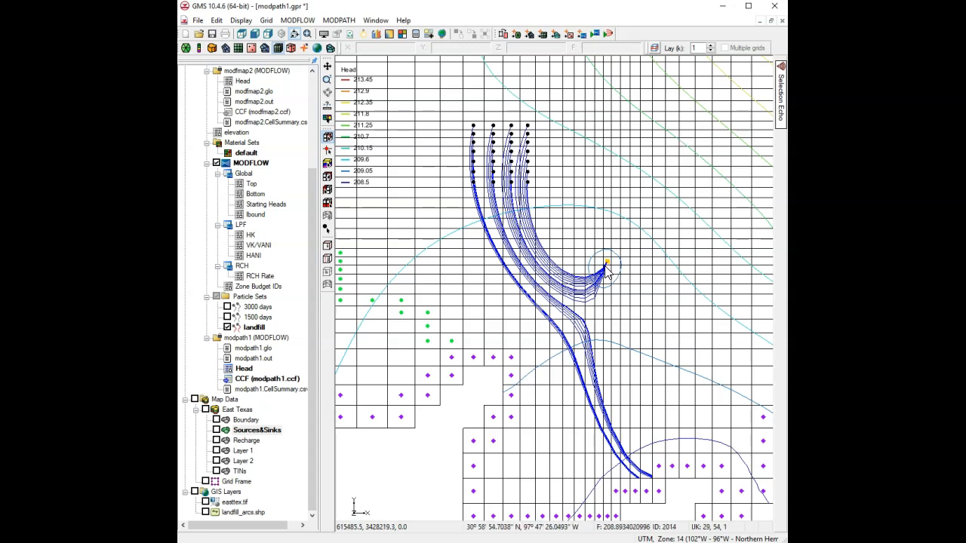
- Look at the landfill pathlines in side view and return to plan view
click(269, 35)
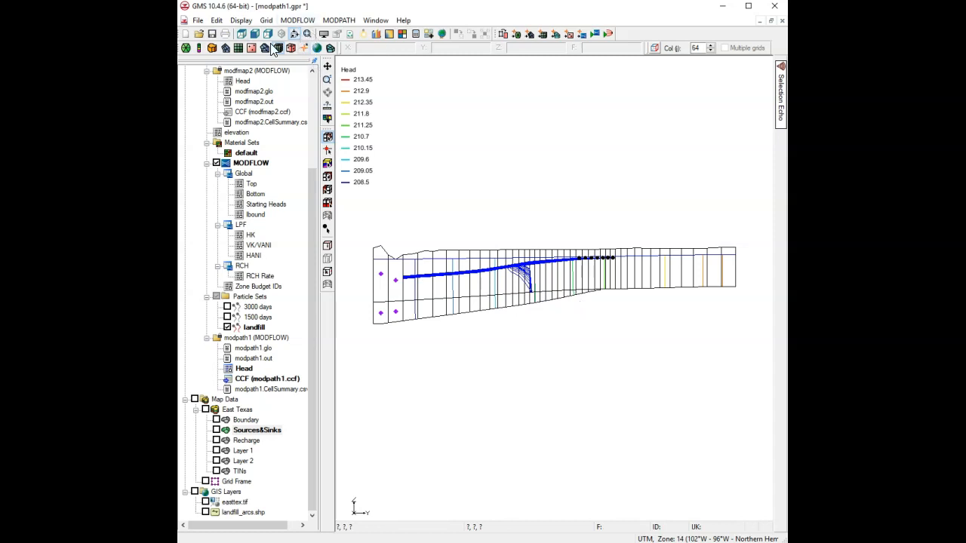
click(242, 34)
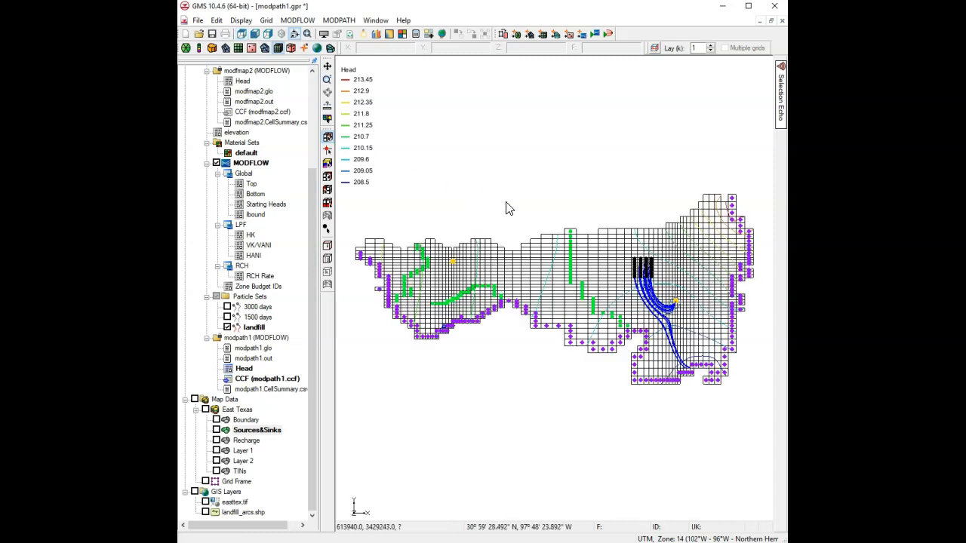
- Set the MODPATH zone code to 2 for the layer 2 grid cell containing the well where the landfill pathlines converge
click(710, 45)
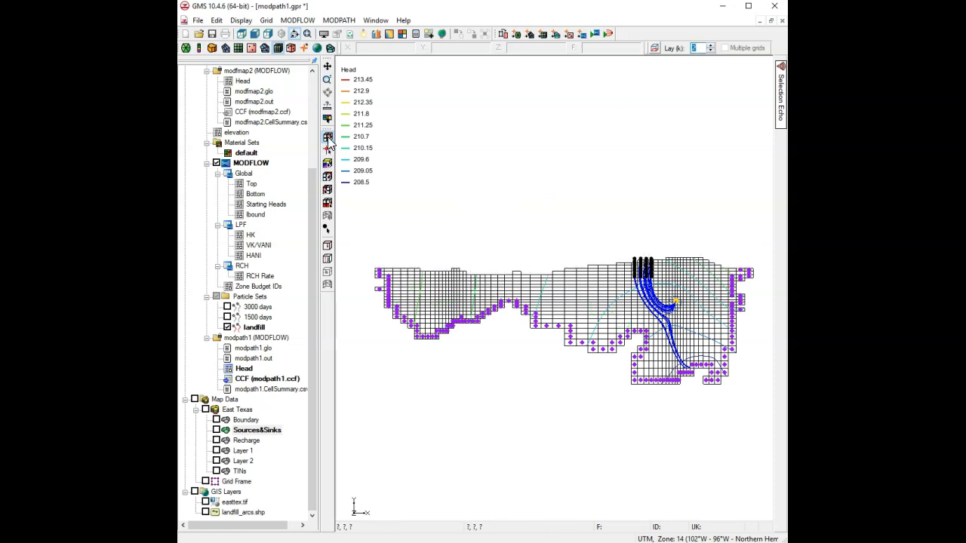
click(327, 80)
drag(585, 235, 724, 394)
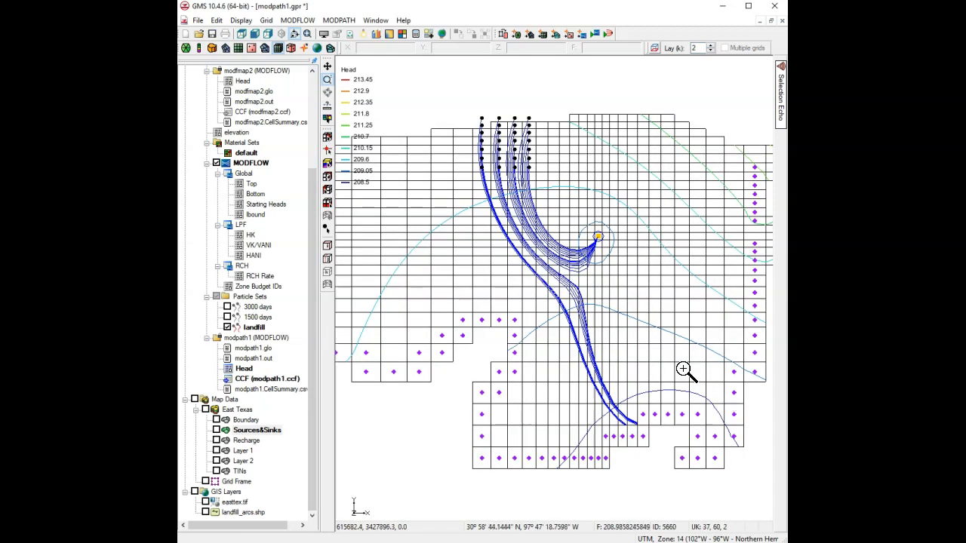
click(327, 137)
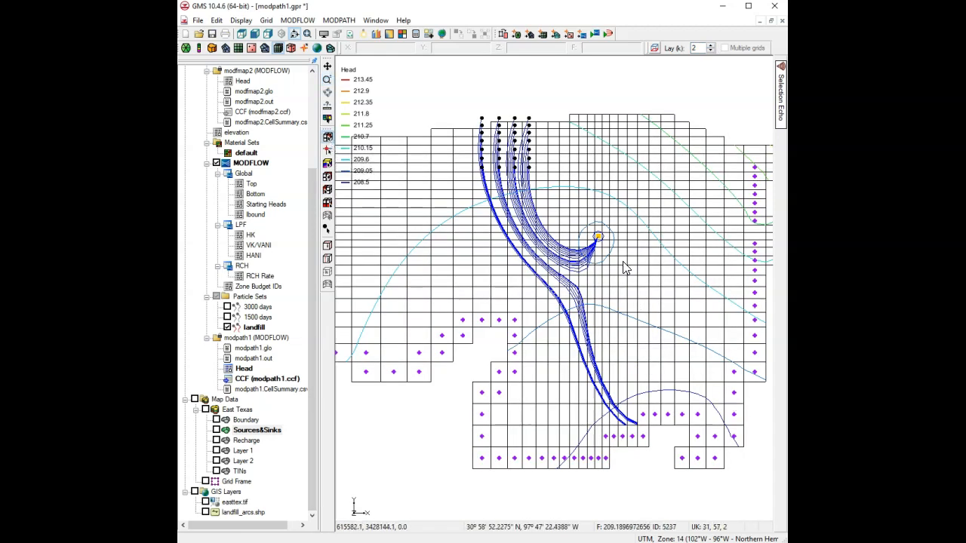
double_click(598, 239)
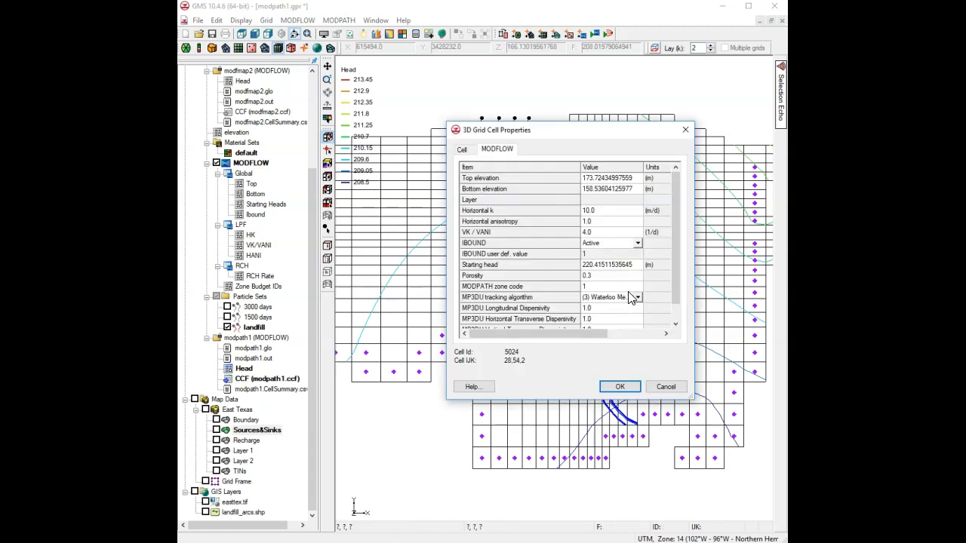
click(599, 288)
text(2)
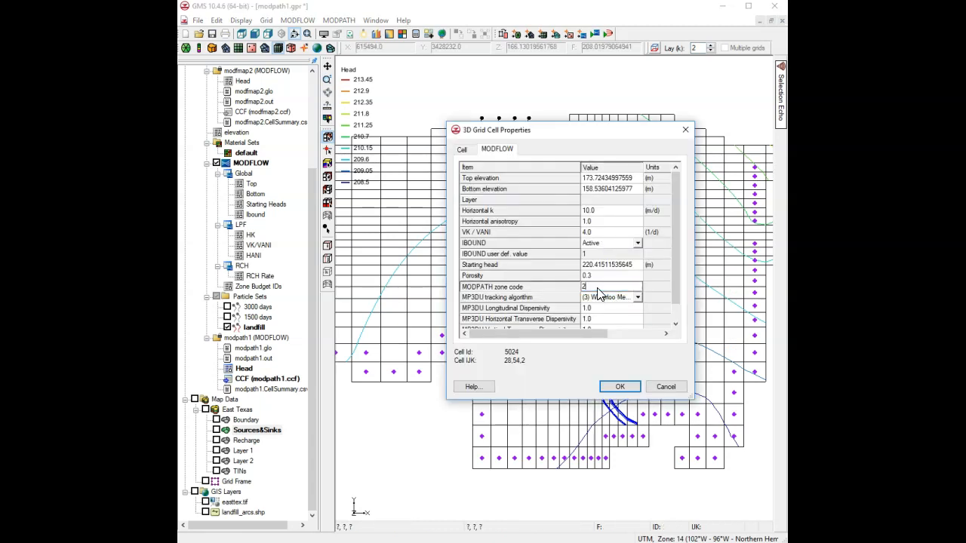
click(620, 387)
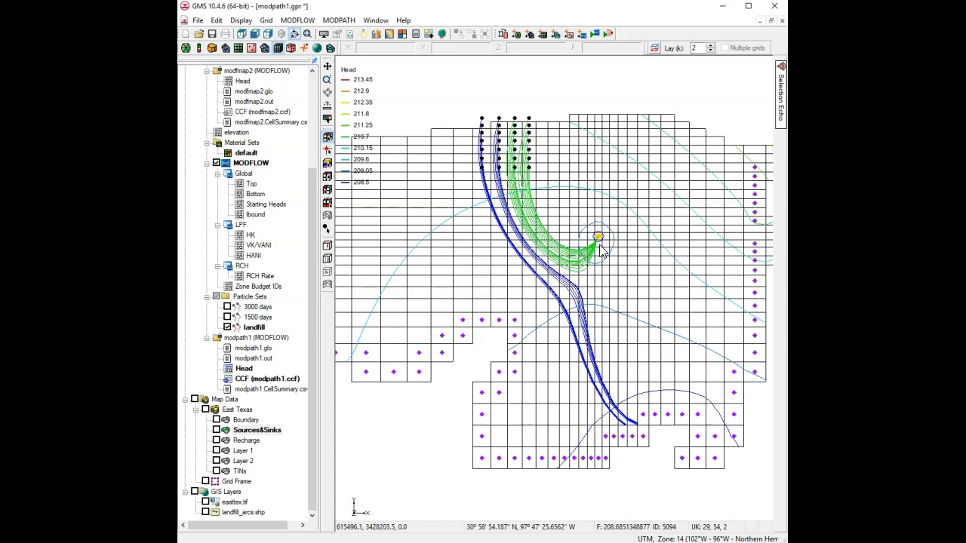
- Return to grid layer 1 and set the particle capture zones to be delineated by zone code
click(711, 51)
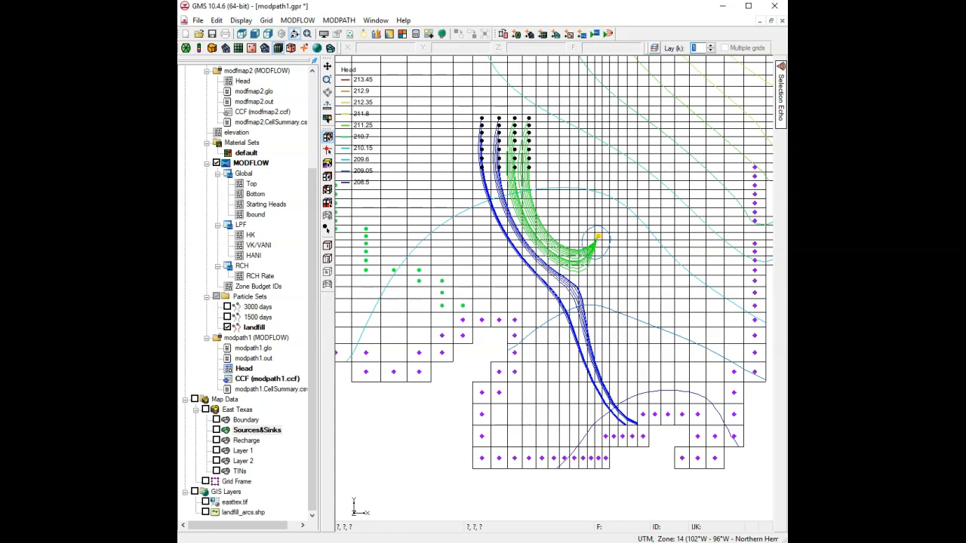
click(332, 22)
click(352, 47)
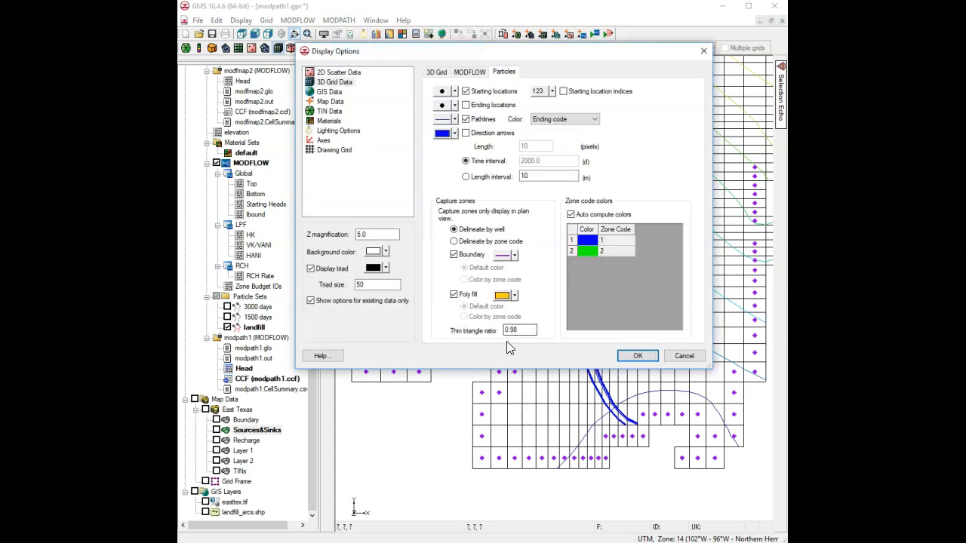
click(480, 242)
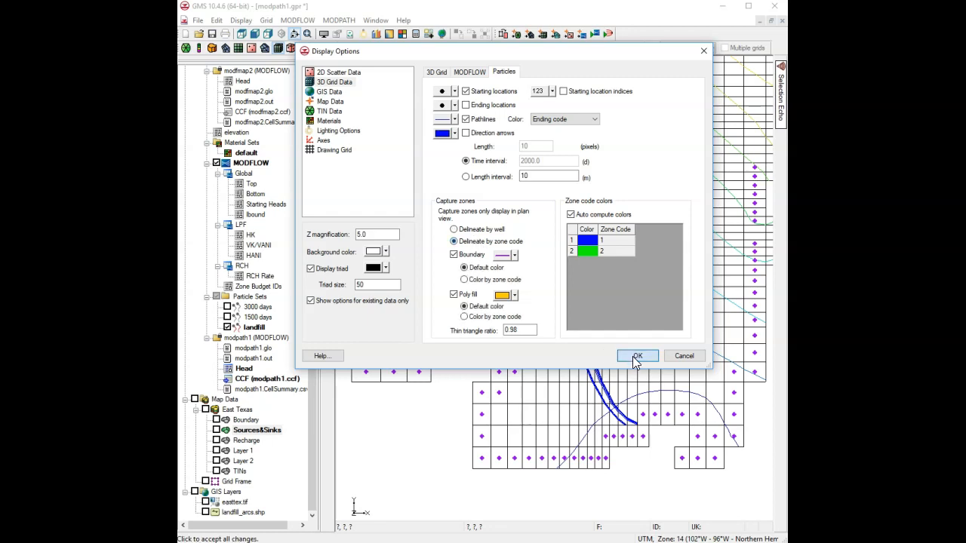
click(636, 357)
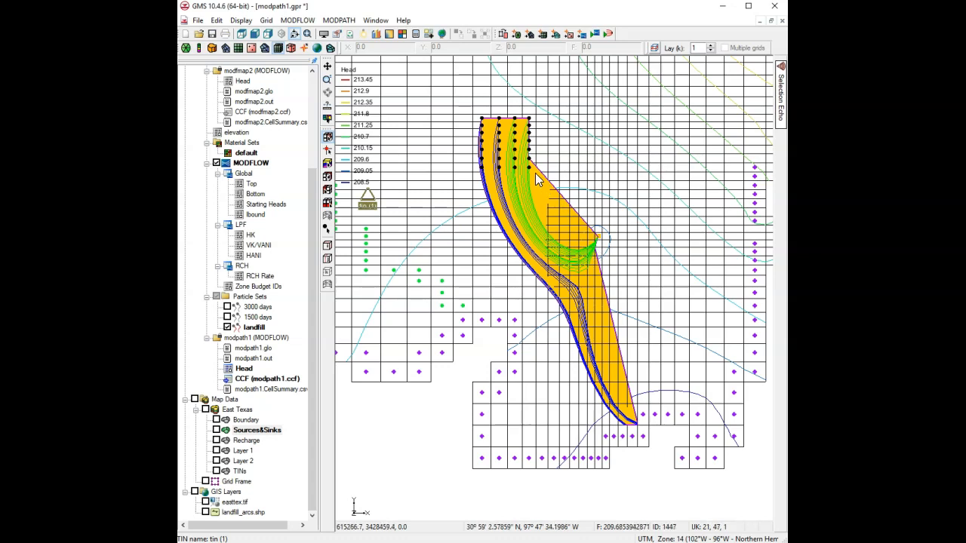
- Set the capture zones' thin triangle ratio to 0.90 in the particle display options
click(349, 21)
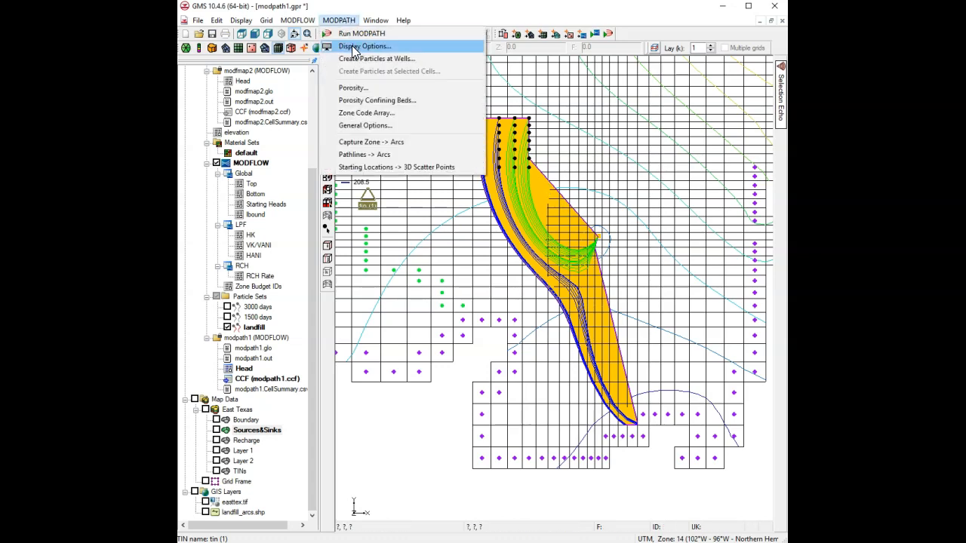
click(354, 47)
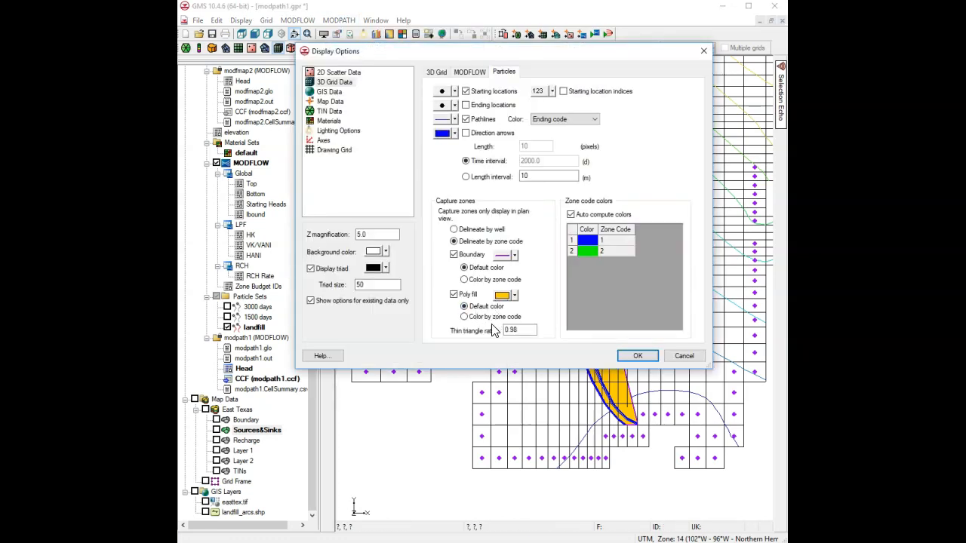
click(524, 331)
key(BackSpace)
text(0)
click(637, 356)
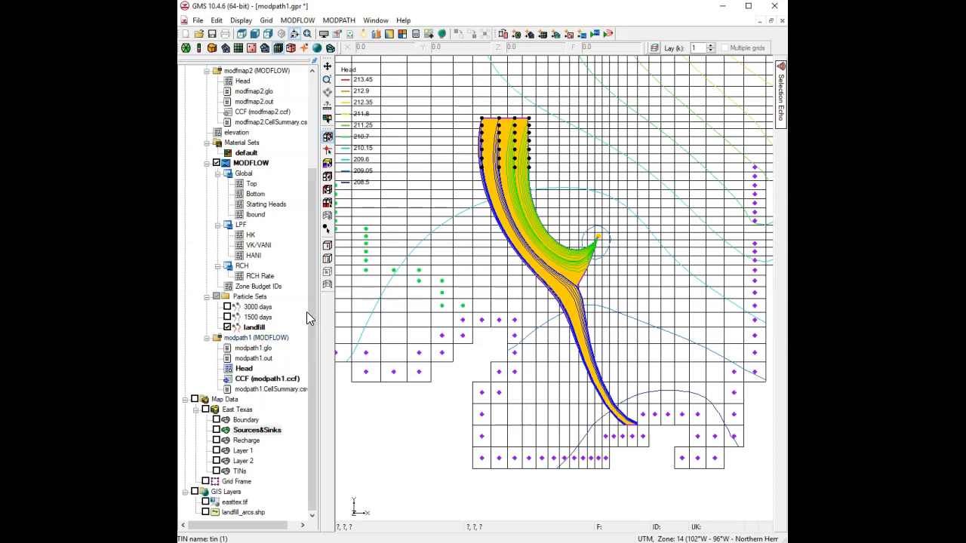
- Set the landfill particle set to track by duration, with a duration of 7000
double_click(254, 327)
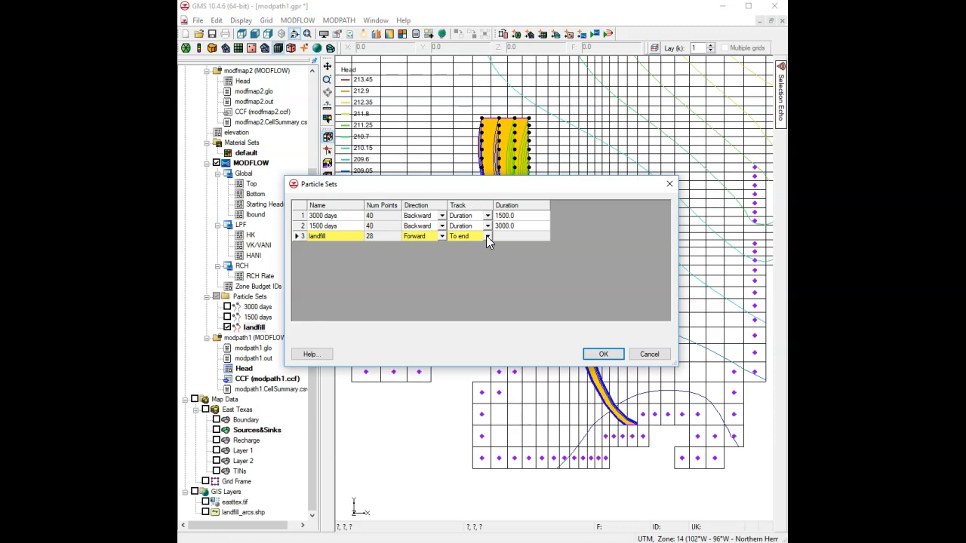
click(490, 236)
click(469, 253)
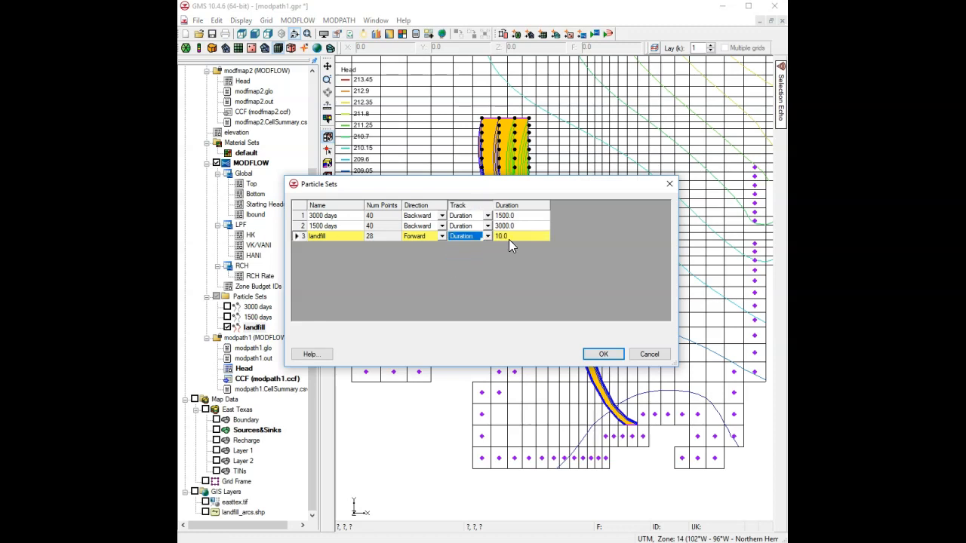
click(520, 236)
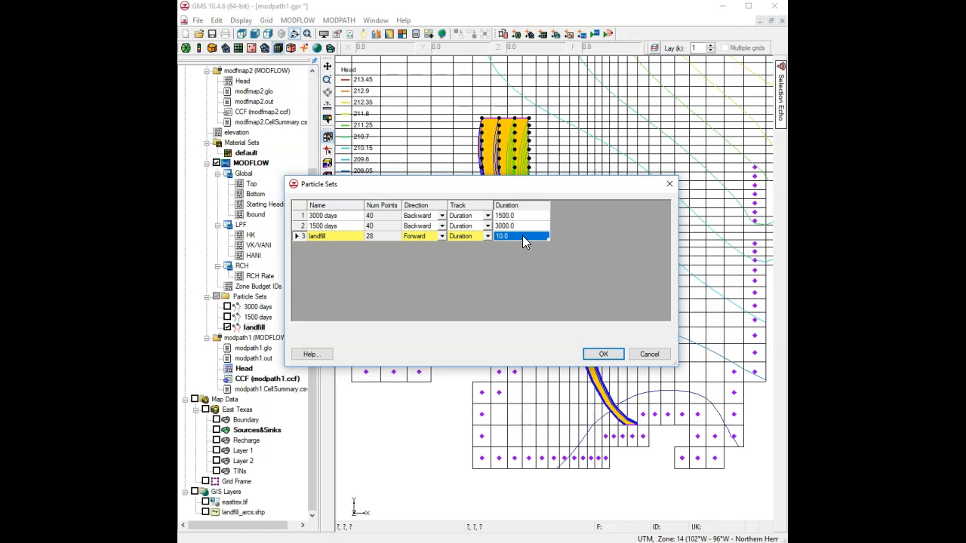
text(7000)
click(603, 354)
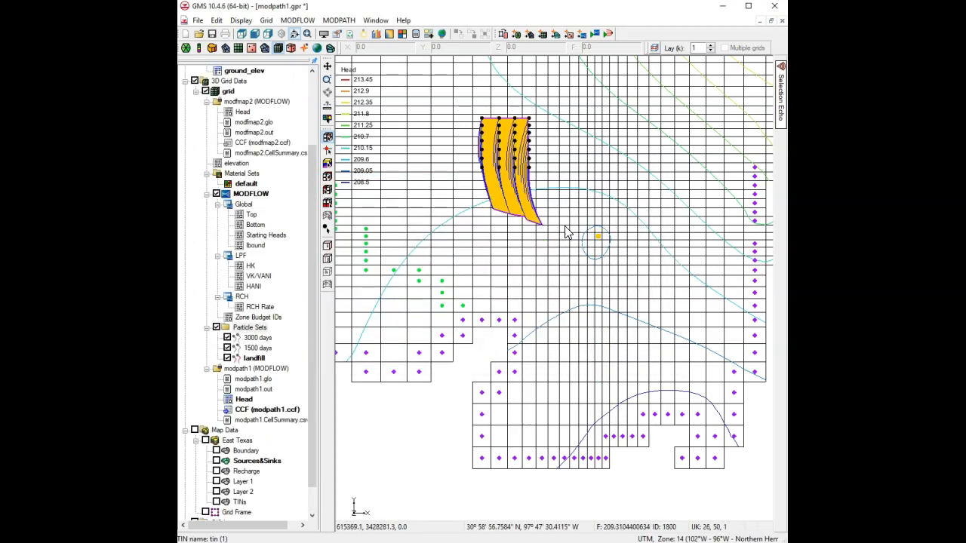